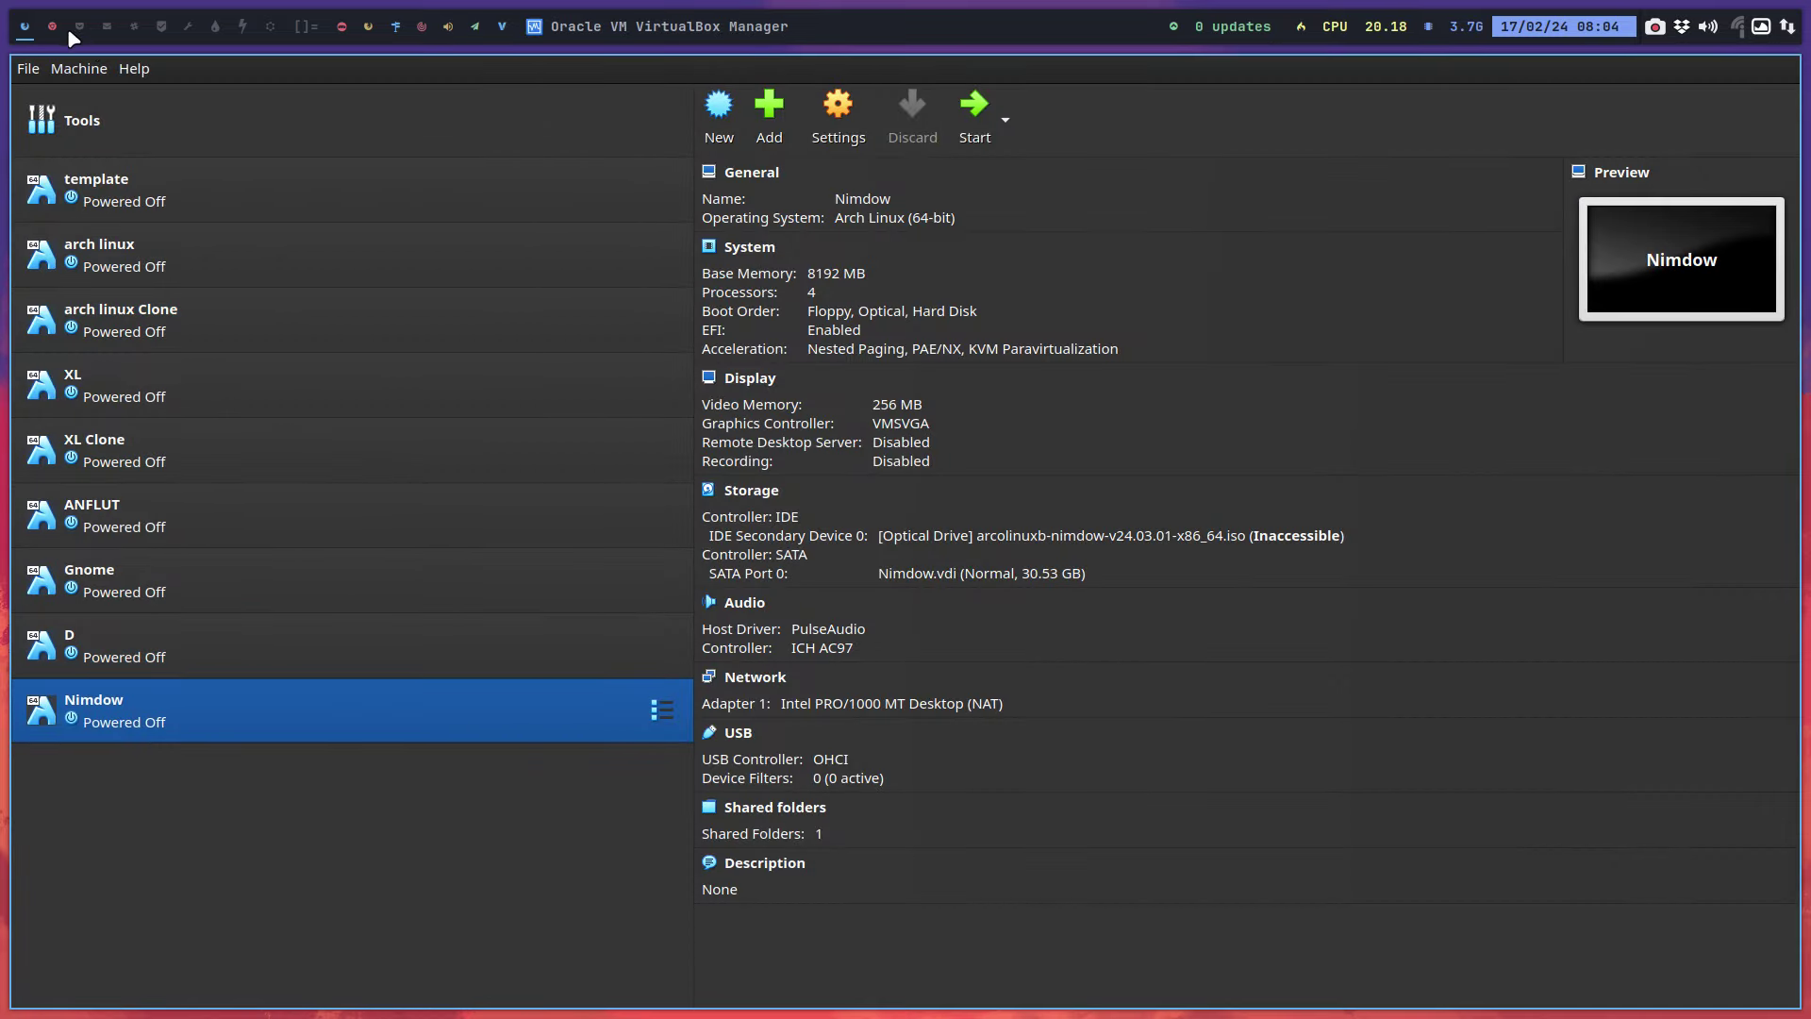
- Switch to Chromium, open the first browser profile and search the web for "youtube arcolinux"
left_click(77, 28)
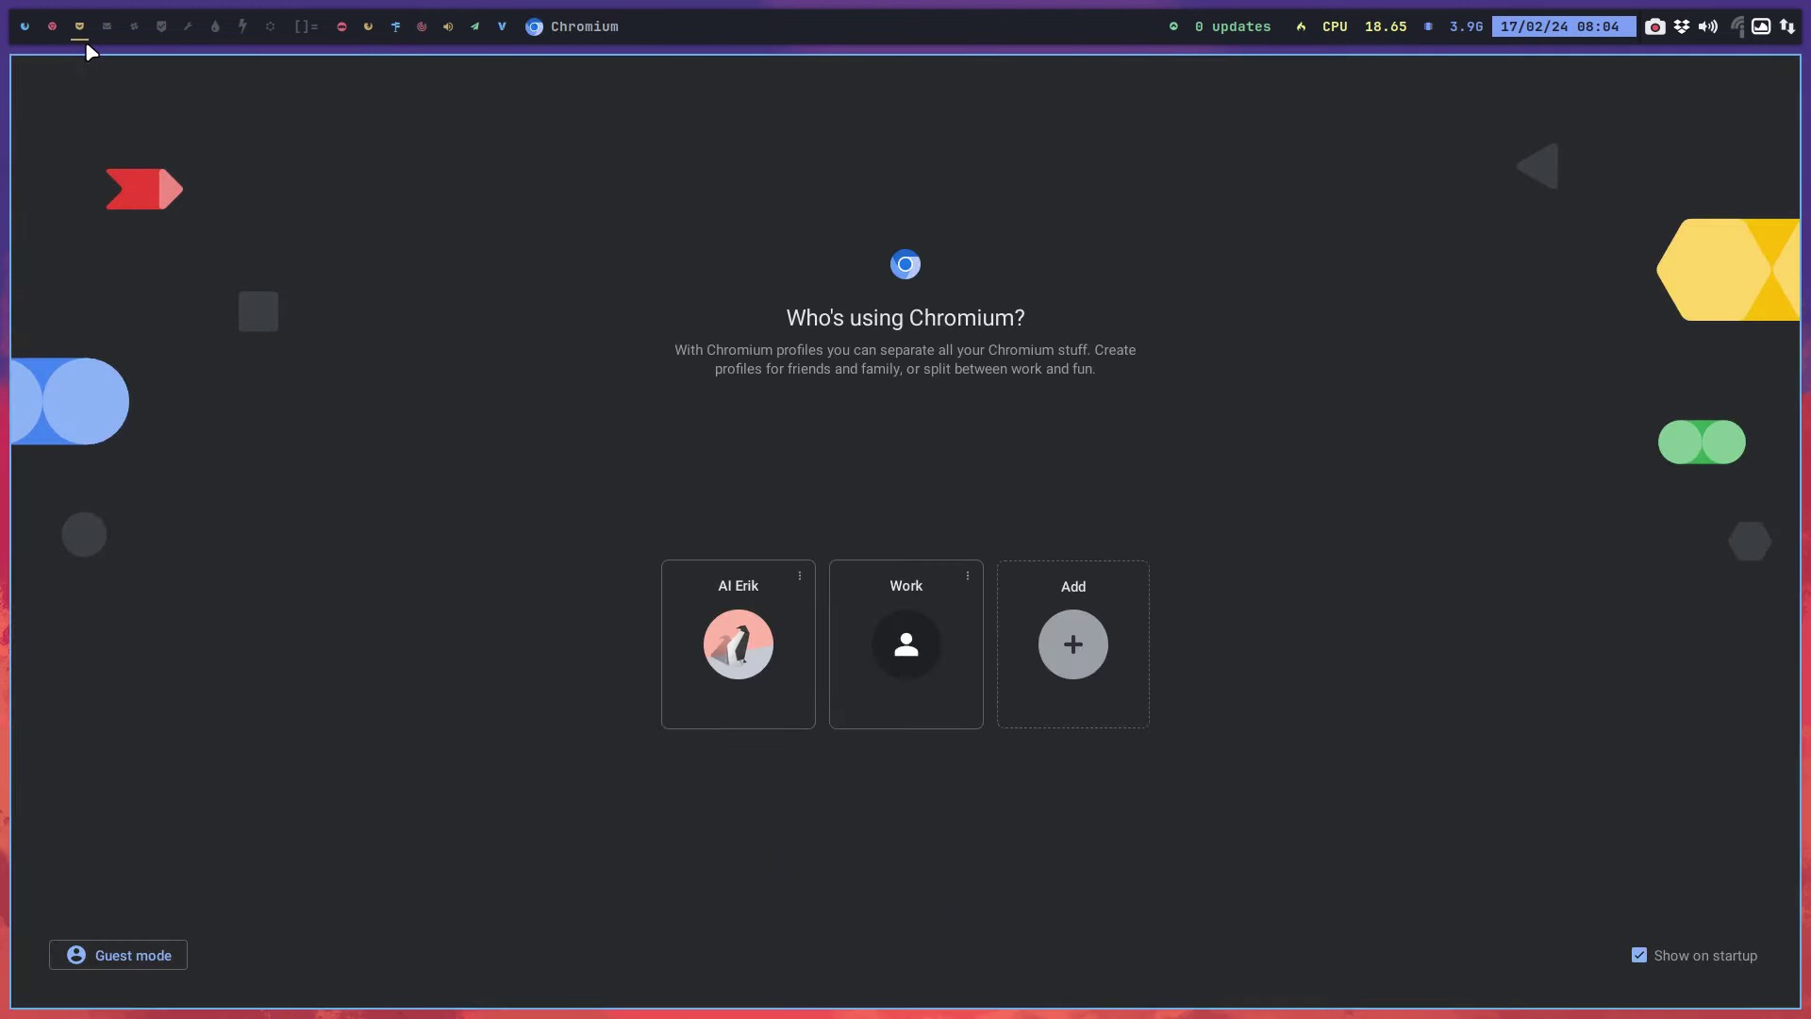
left_click(671, 583)
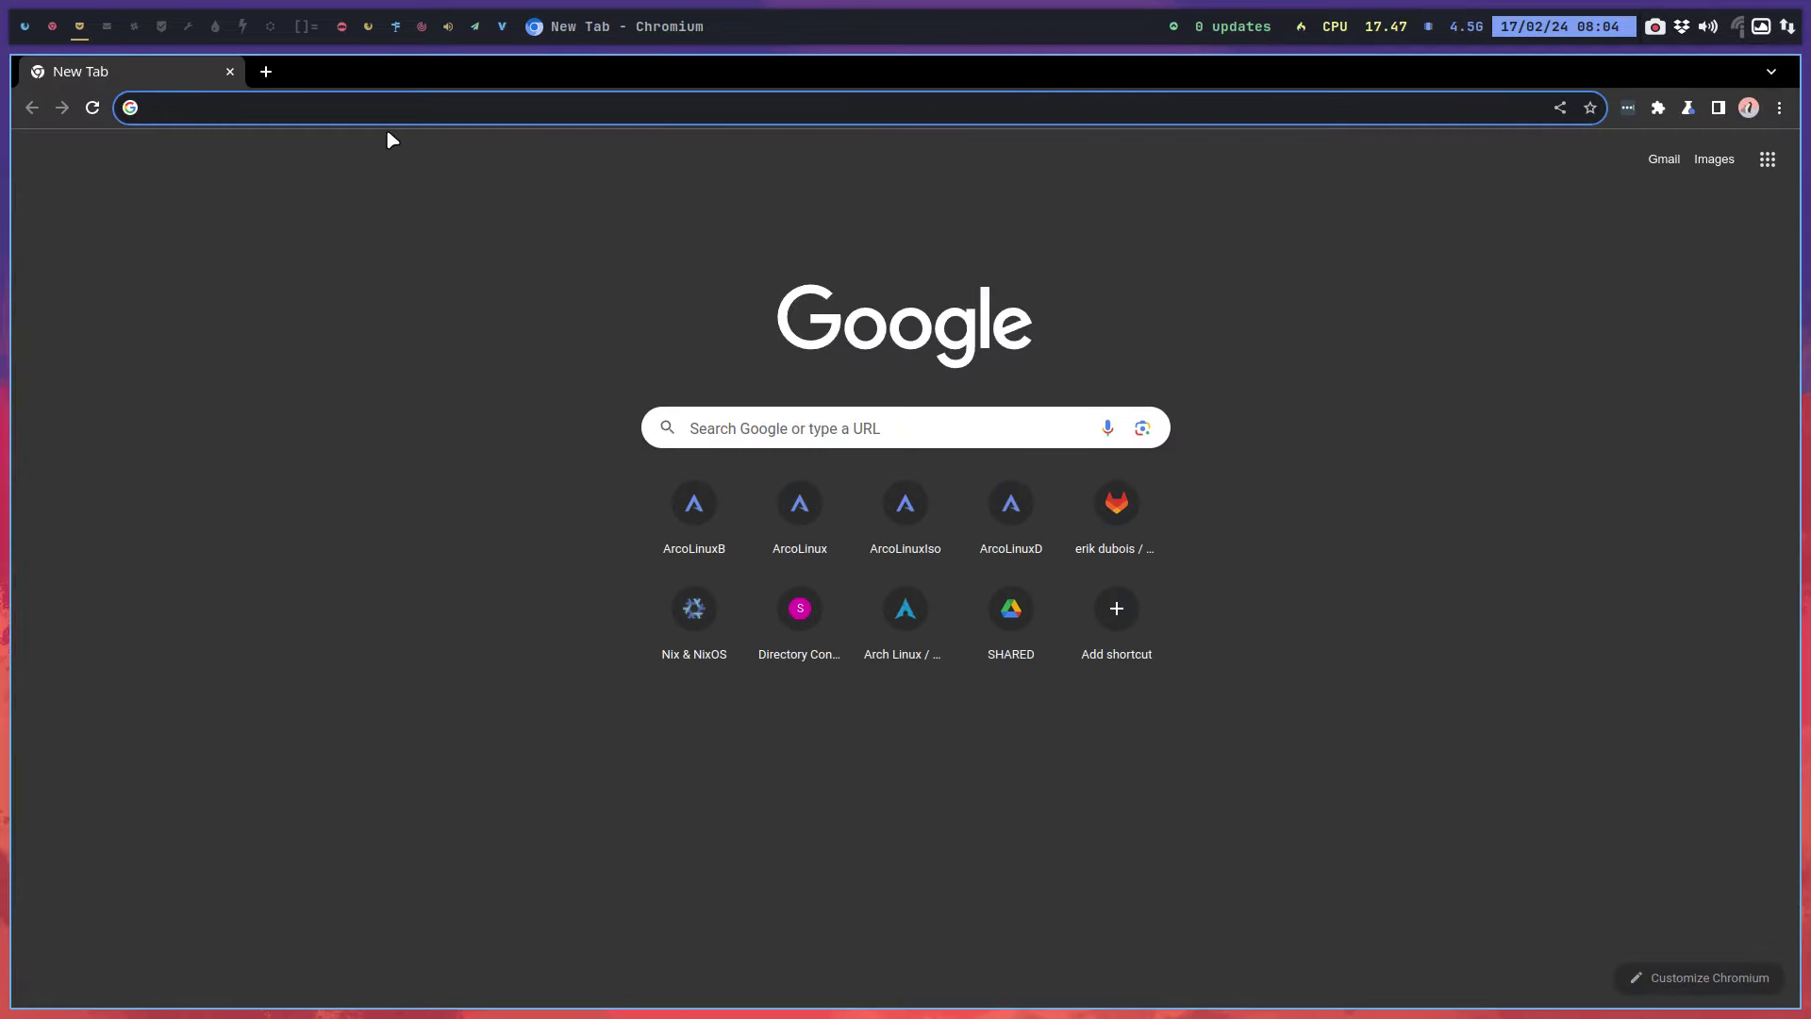
type("y")
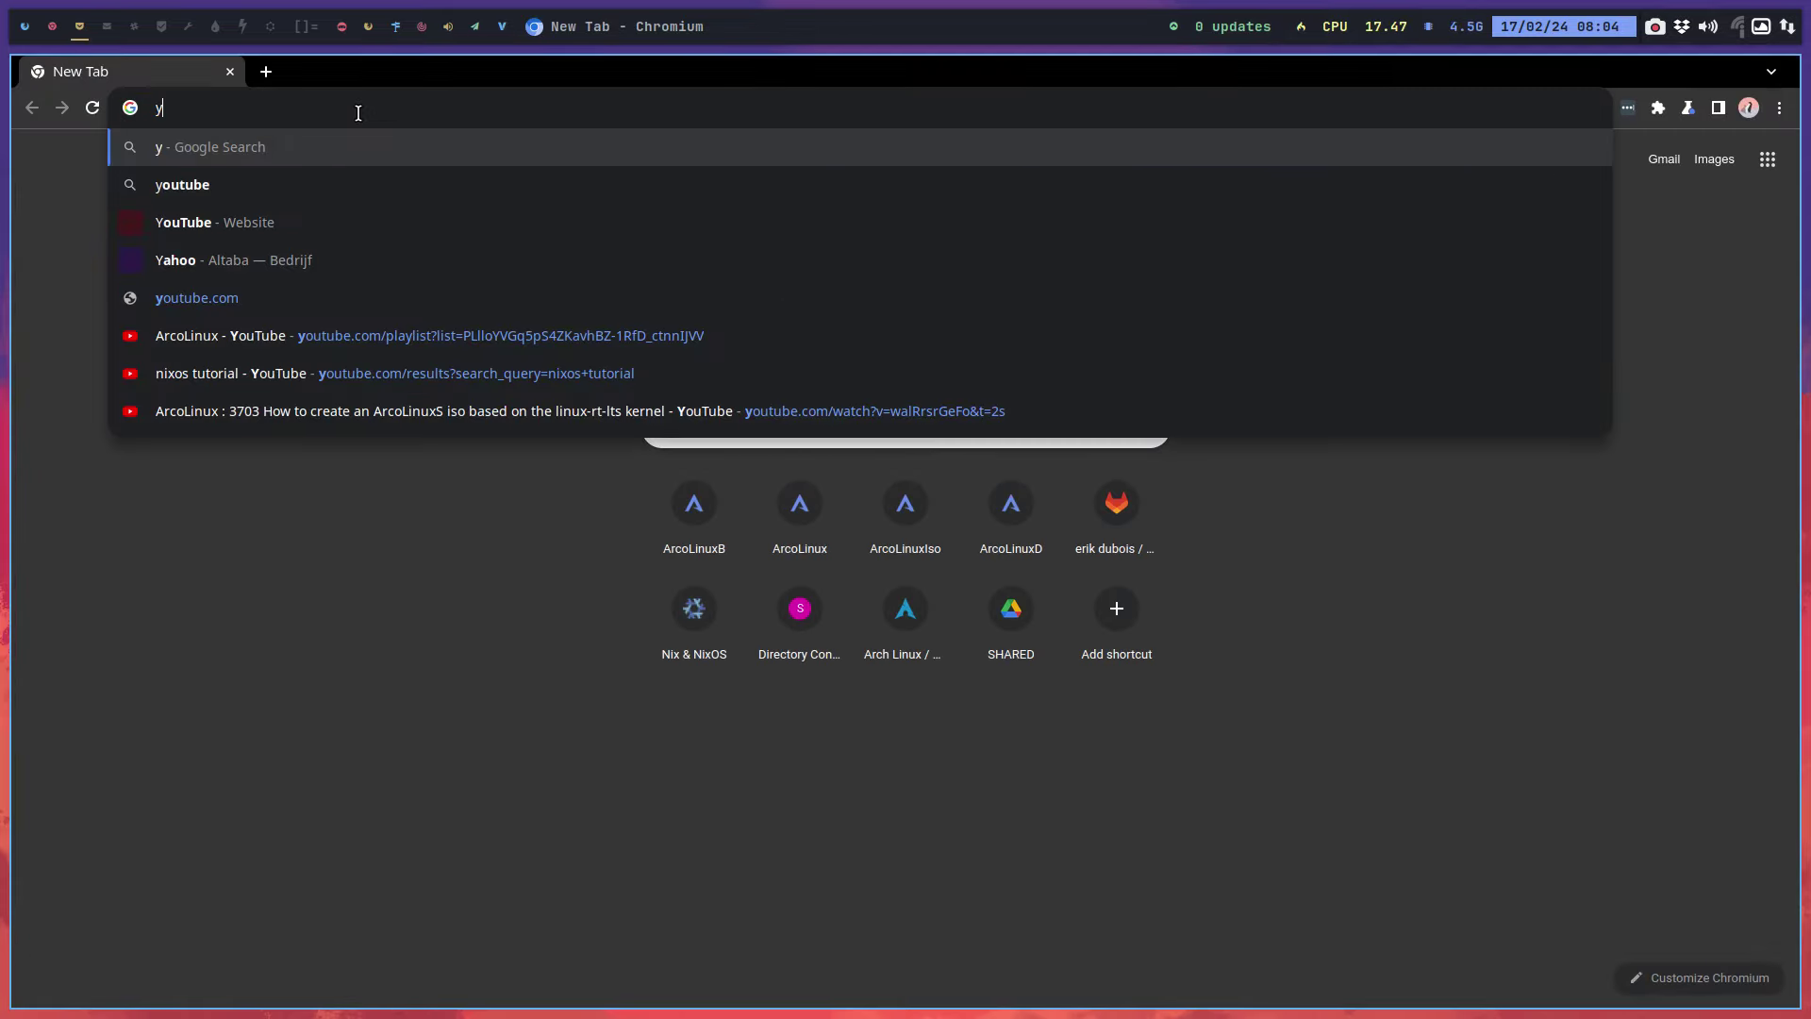
type("outube arcolinux")
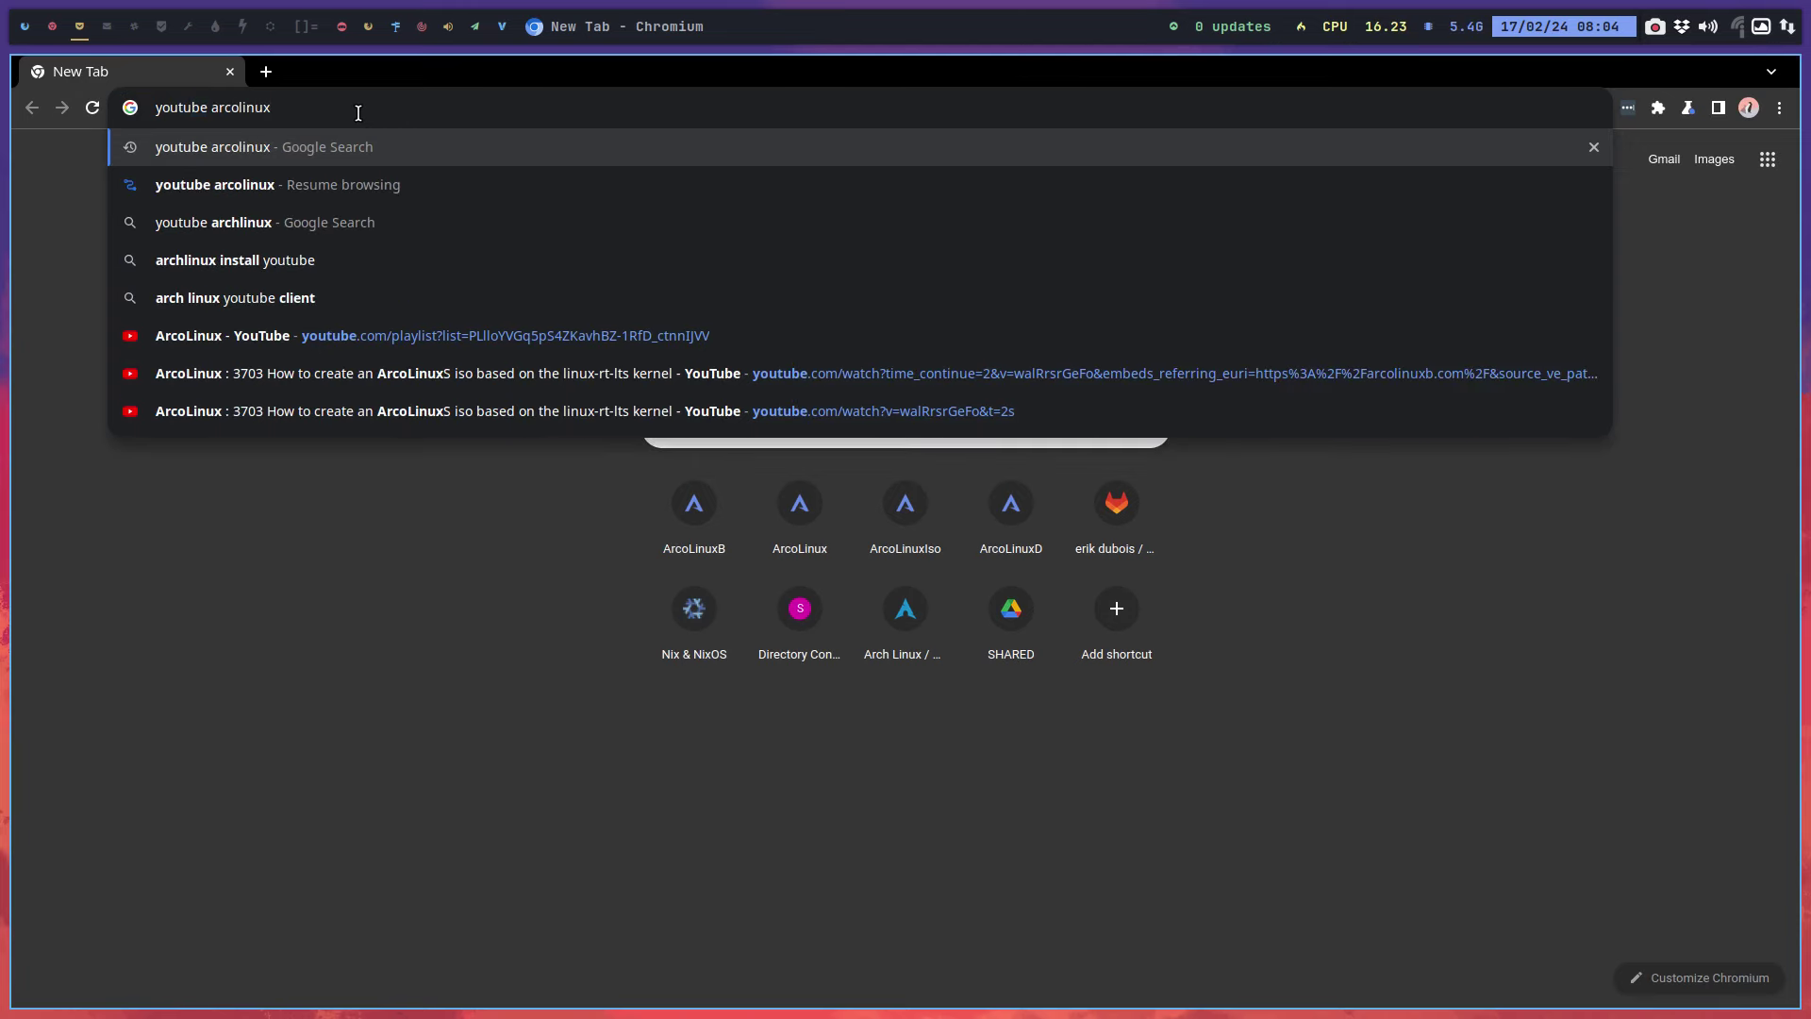
key("Return")
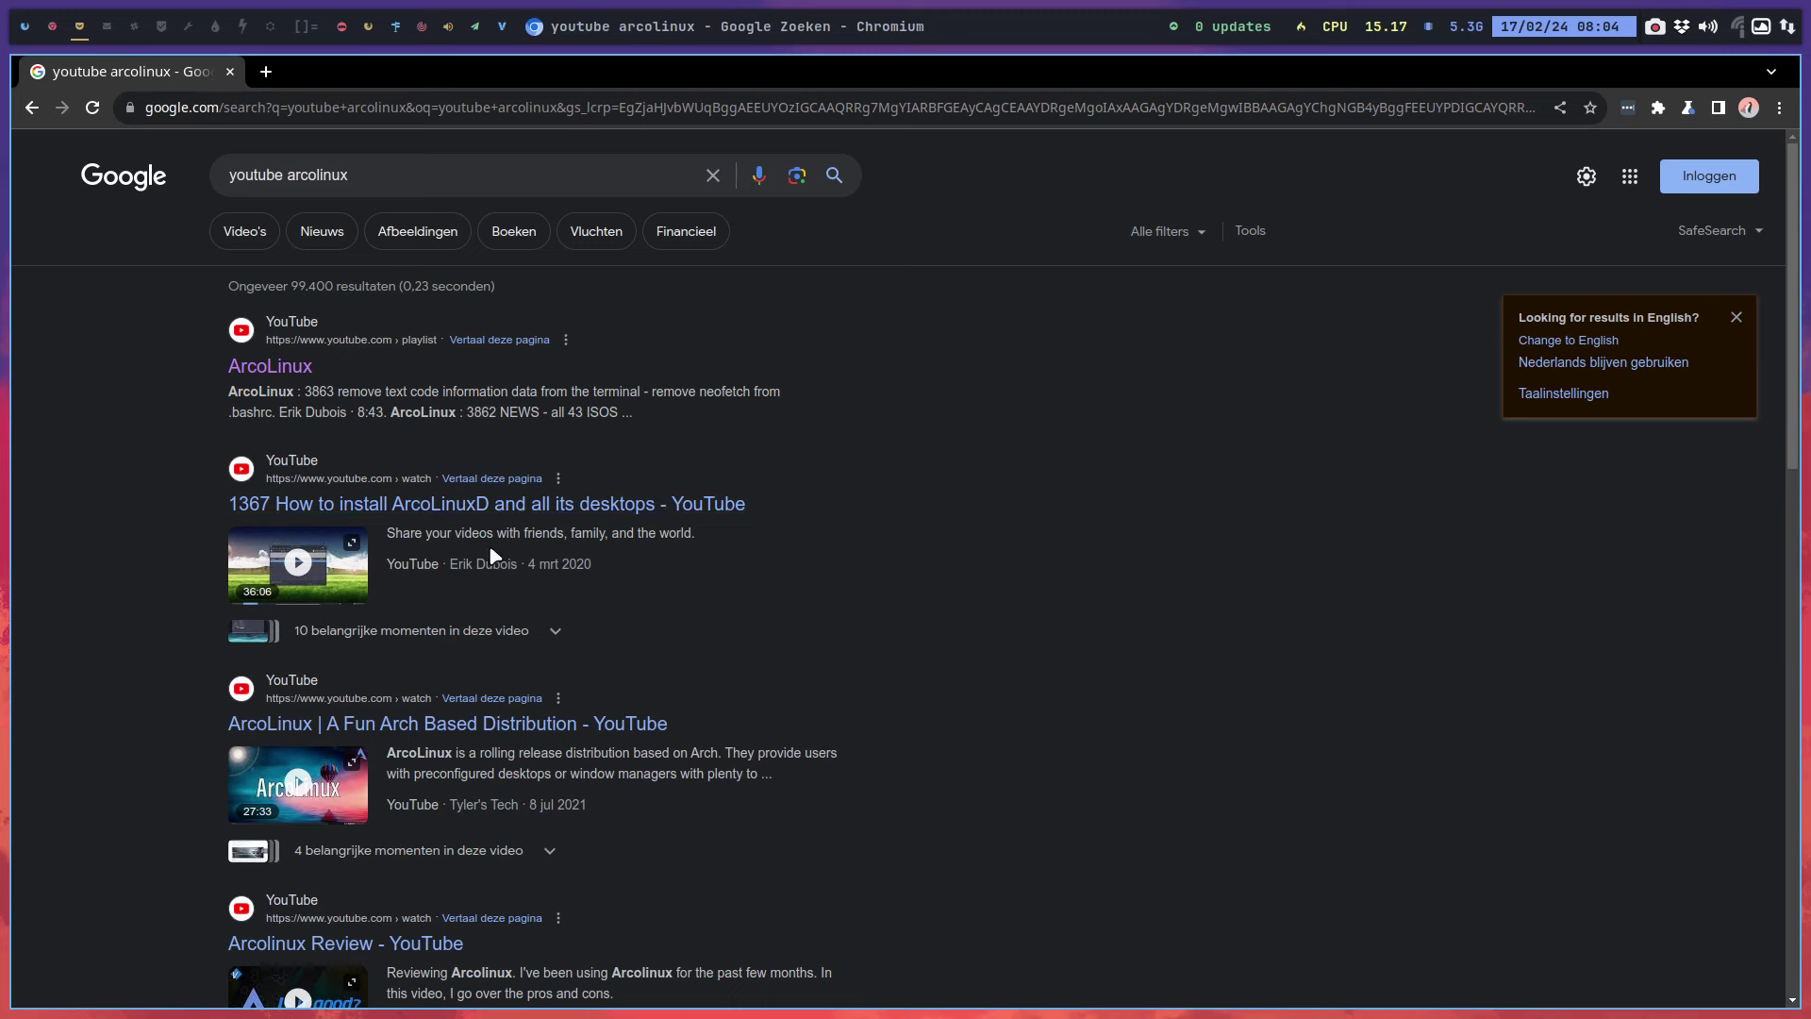
- Open the channel behind the "1367 How to install ArcoLinuxD and all its desktops" video, pausing playback and declining the YouTube Premium offer
left_click(519, 504)
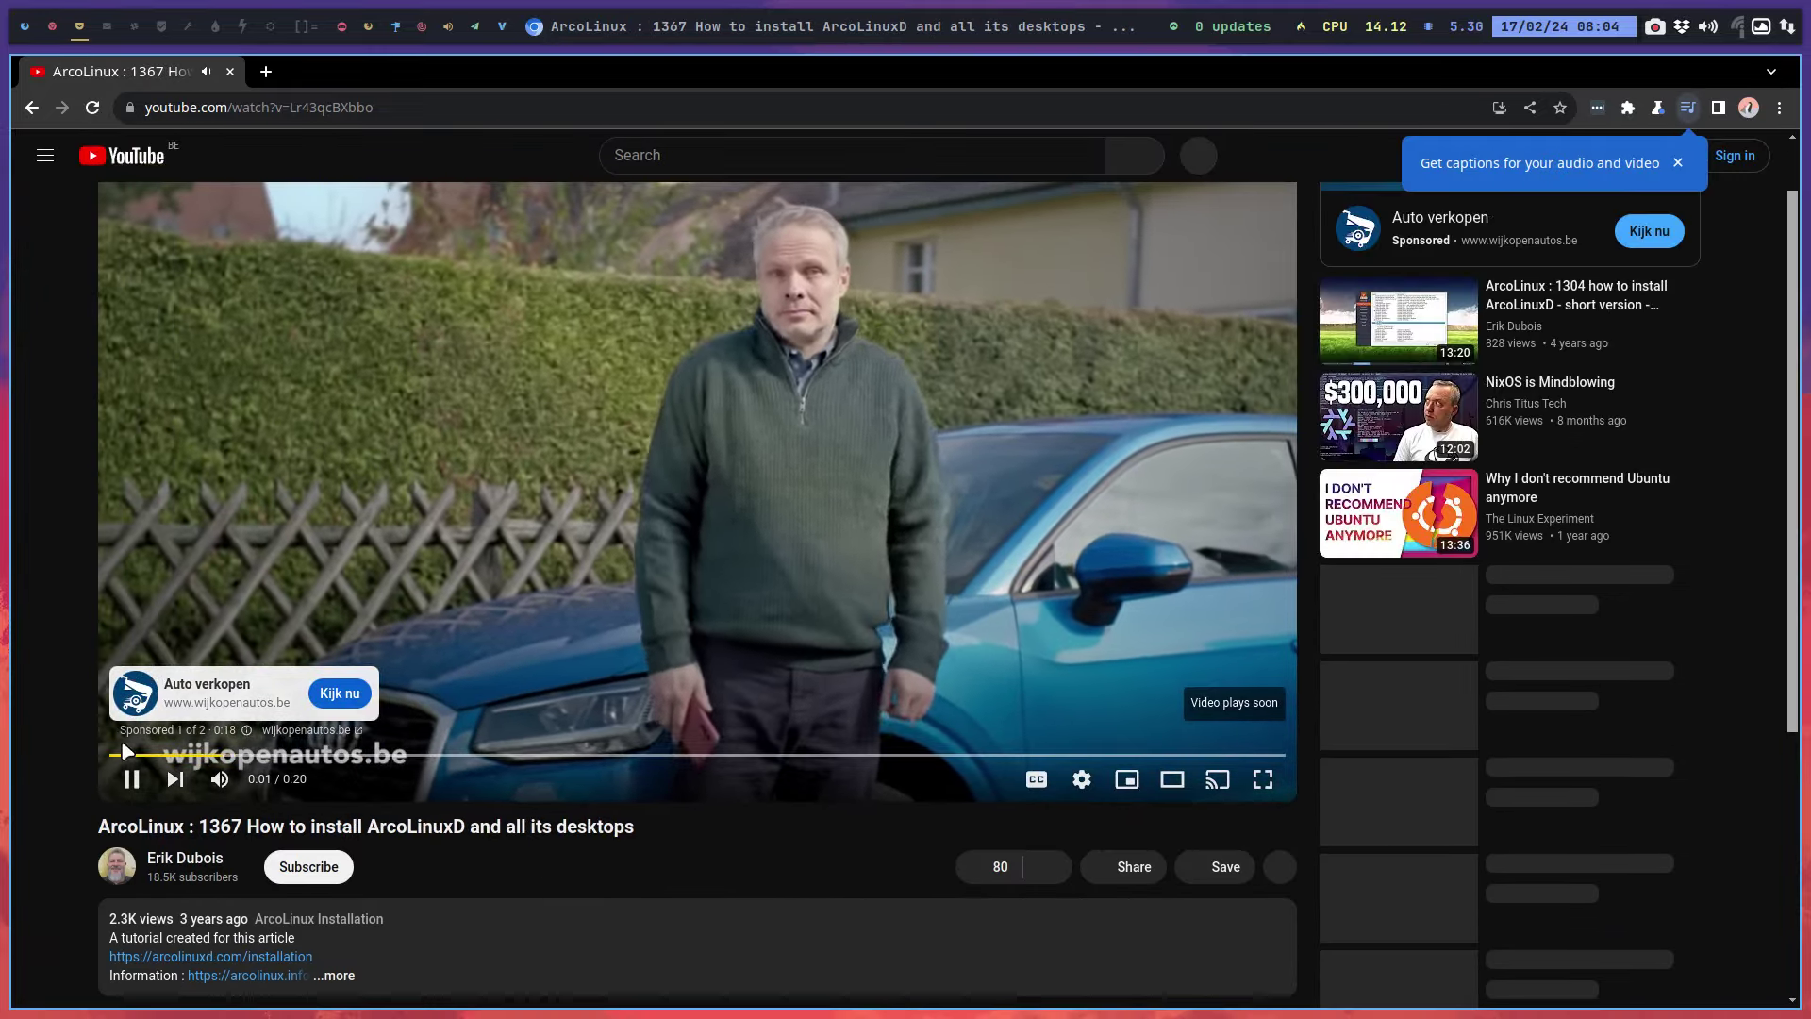
left_click(123, 761)
scroll(123, 761, "down", 3)
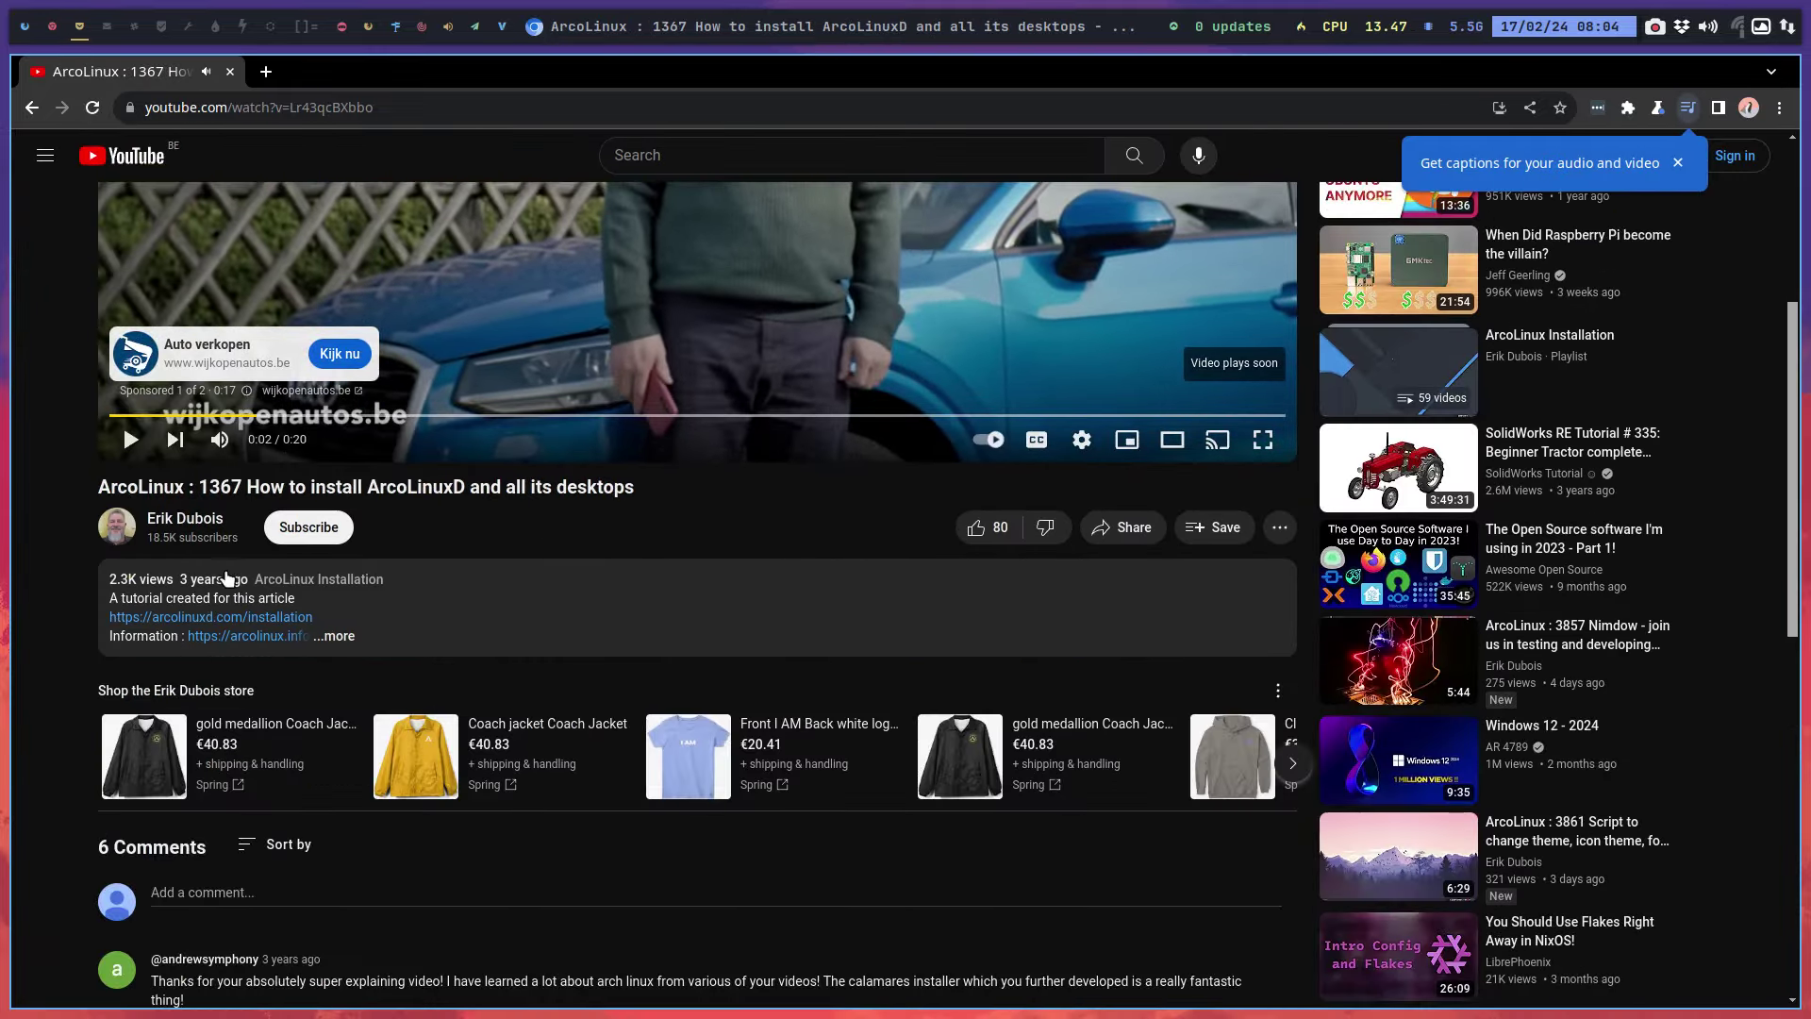
left_click(187, 519)
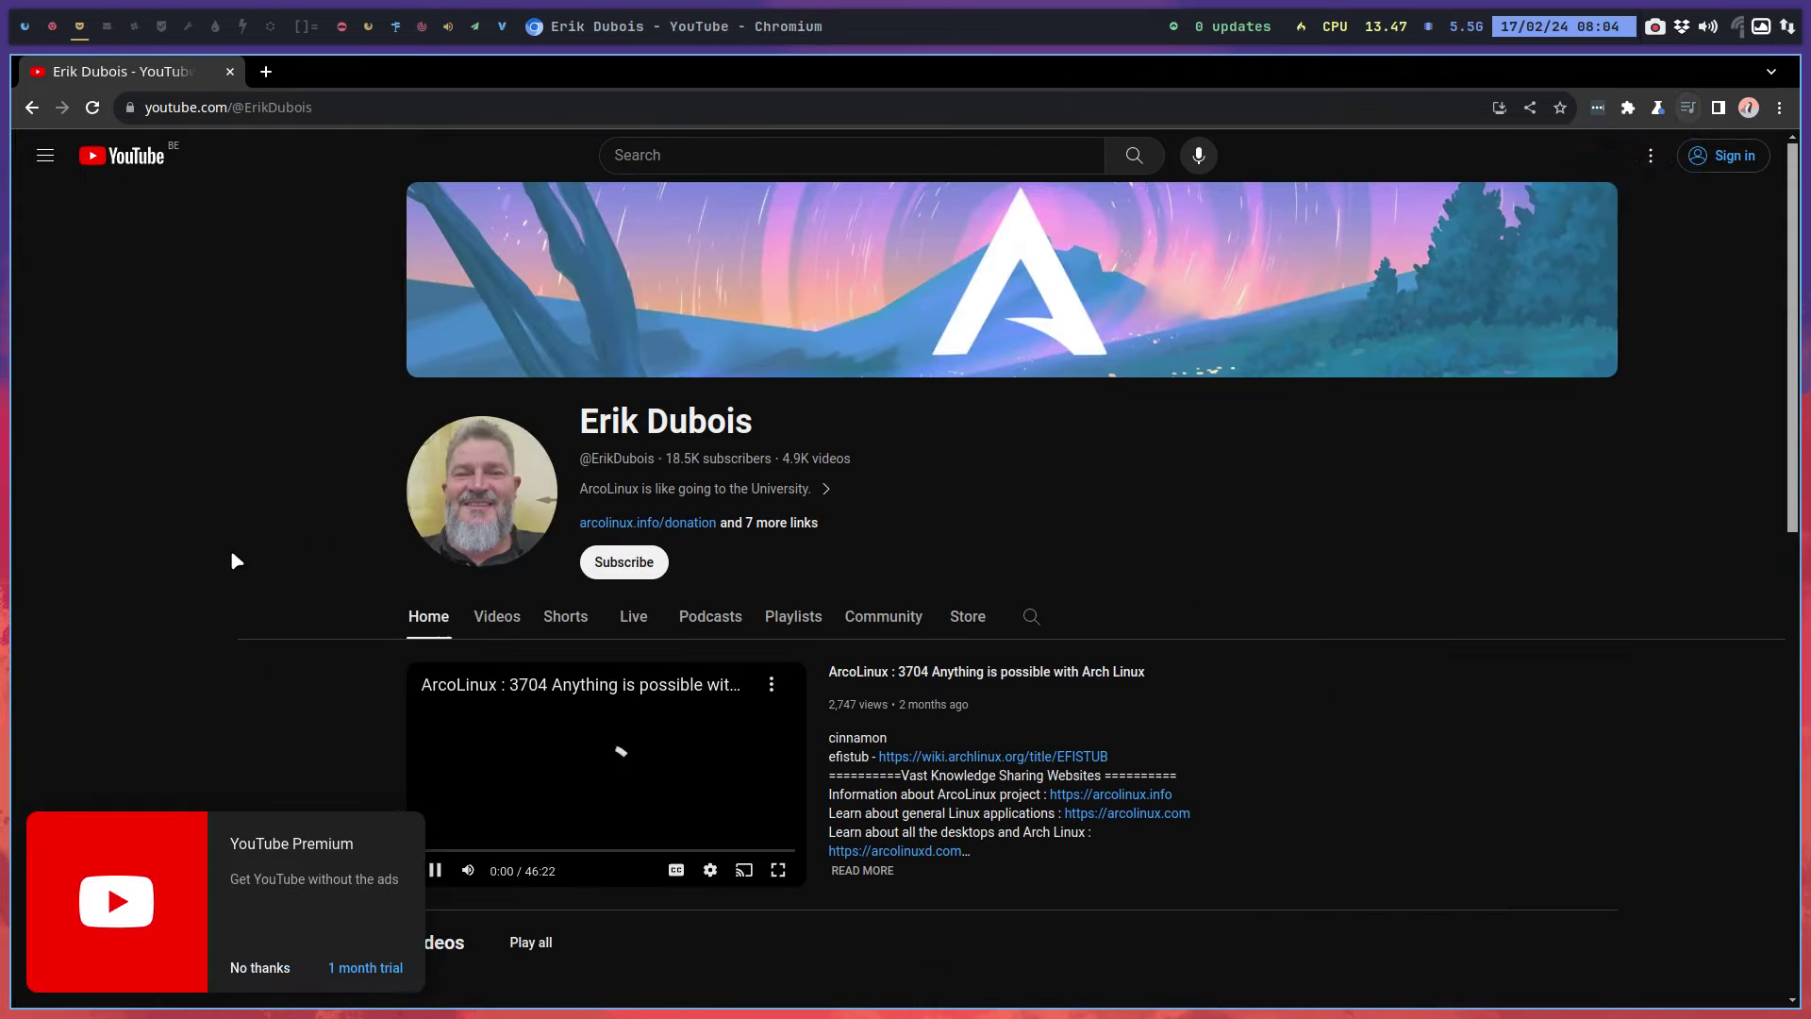
left_click(447, 872)
left_click(260, 968)
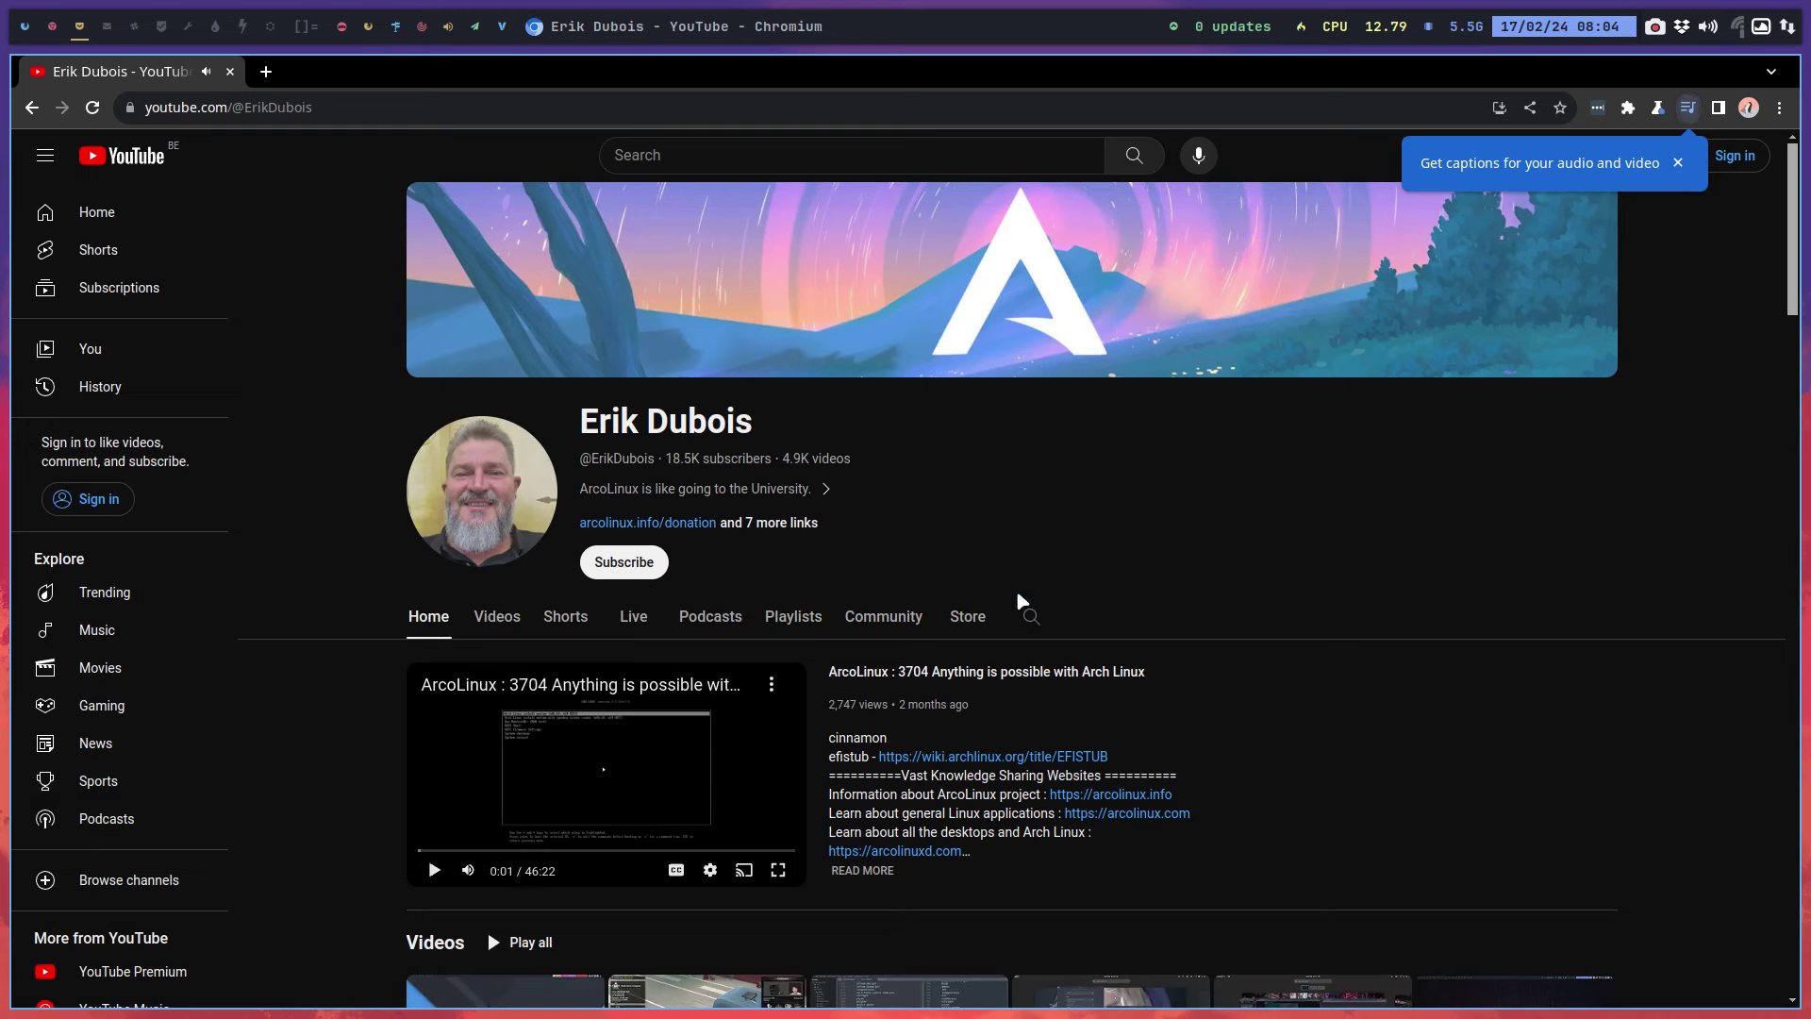
- Search within the channel for "ntfs" and look through the listed videos
left_click(1030, 617)
type("ntfs")
key("Return")
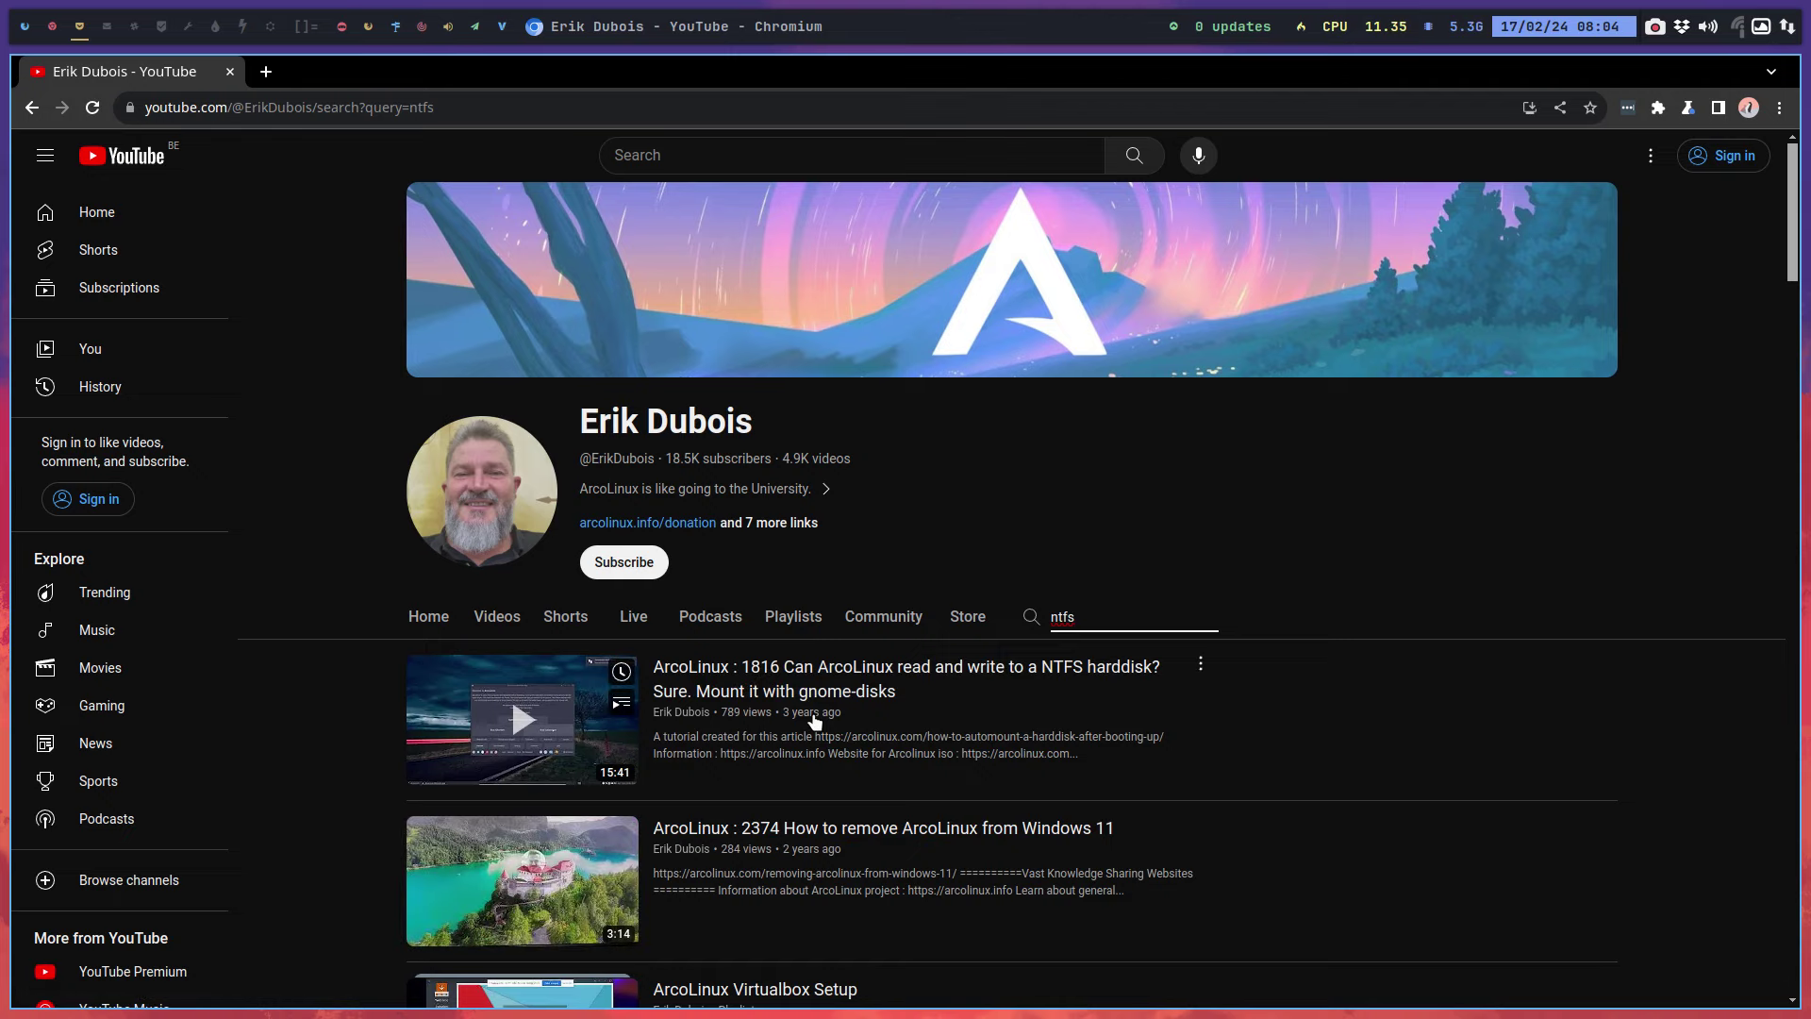
scroll(1046, 829, "down", 3)
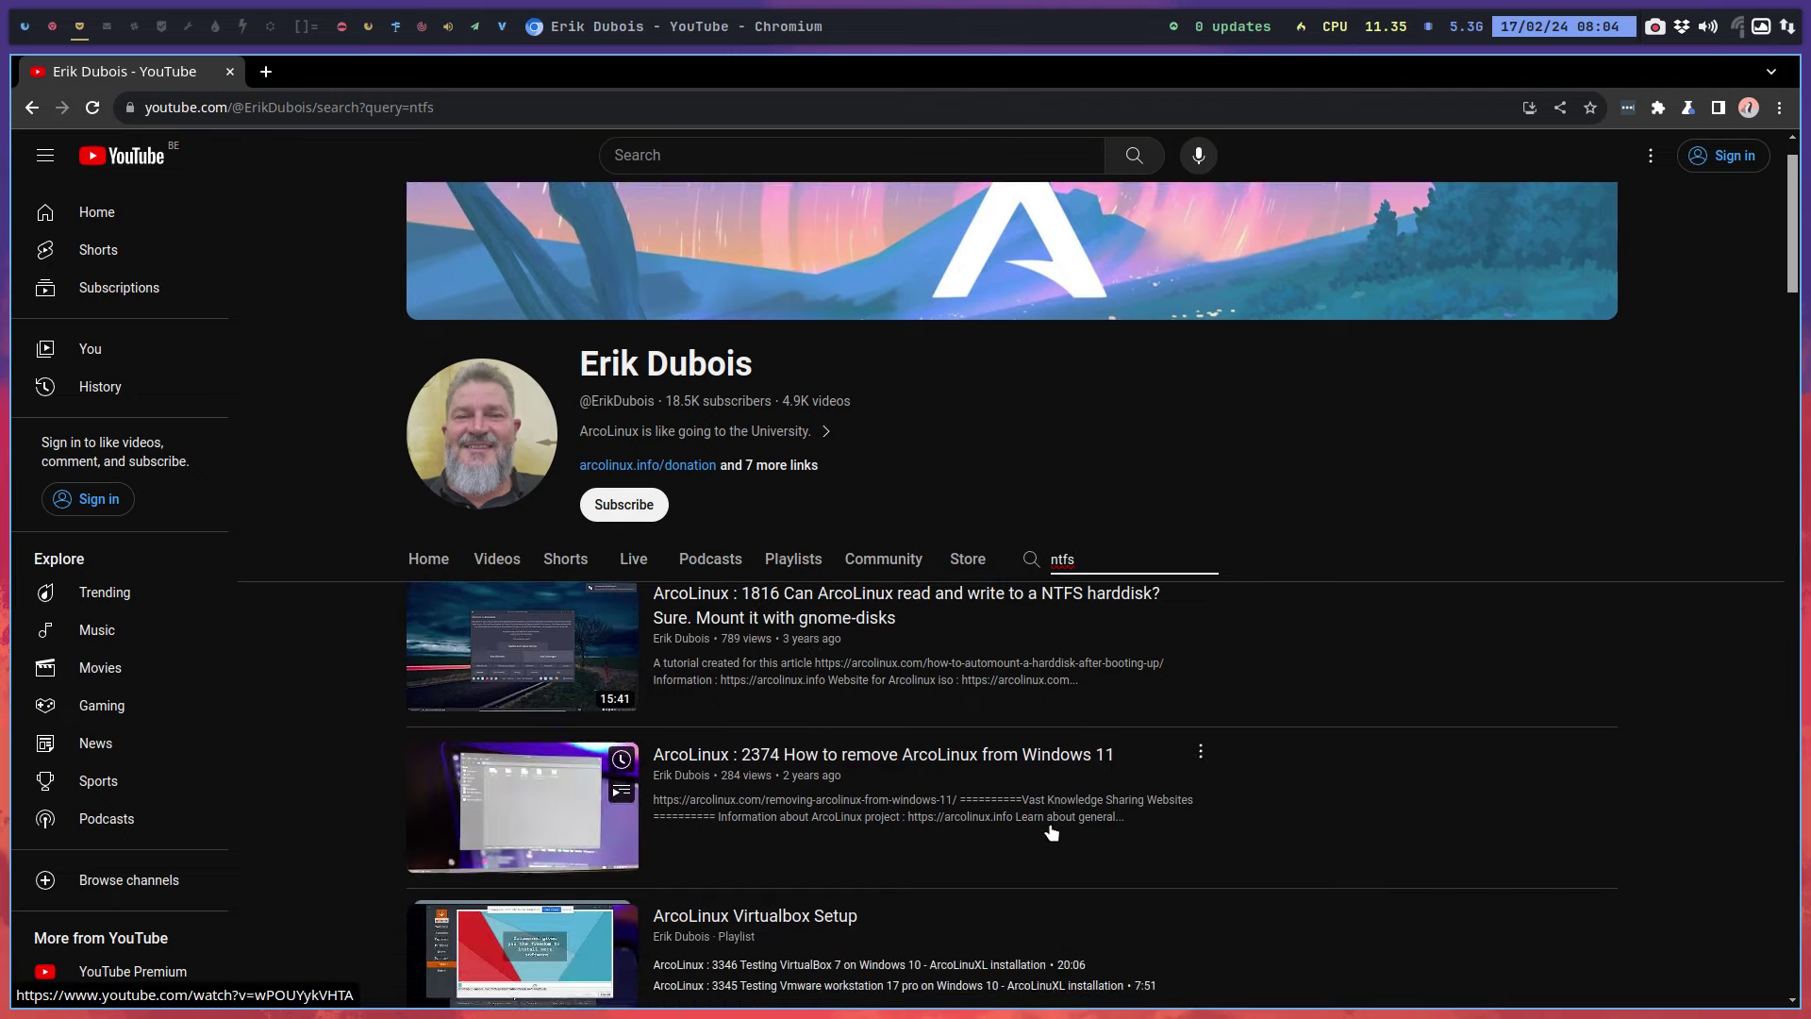
scroll(1051, 830, "down", 4)
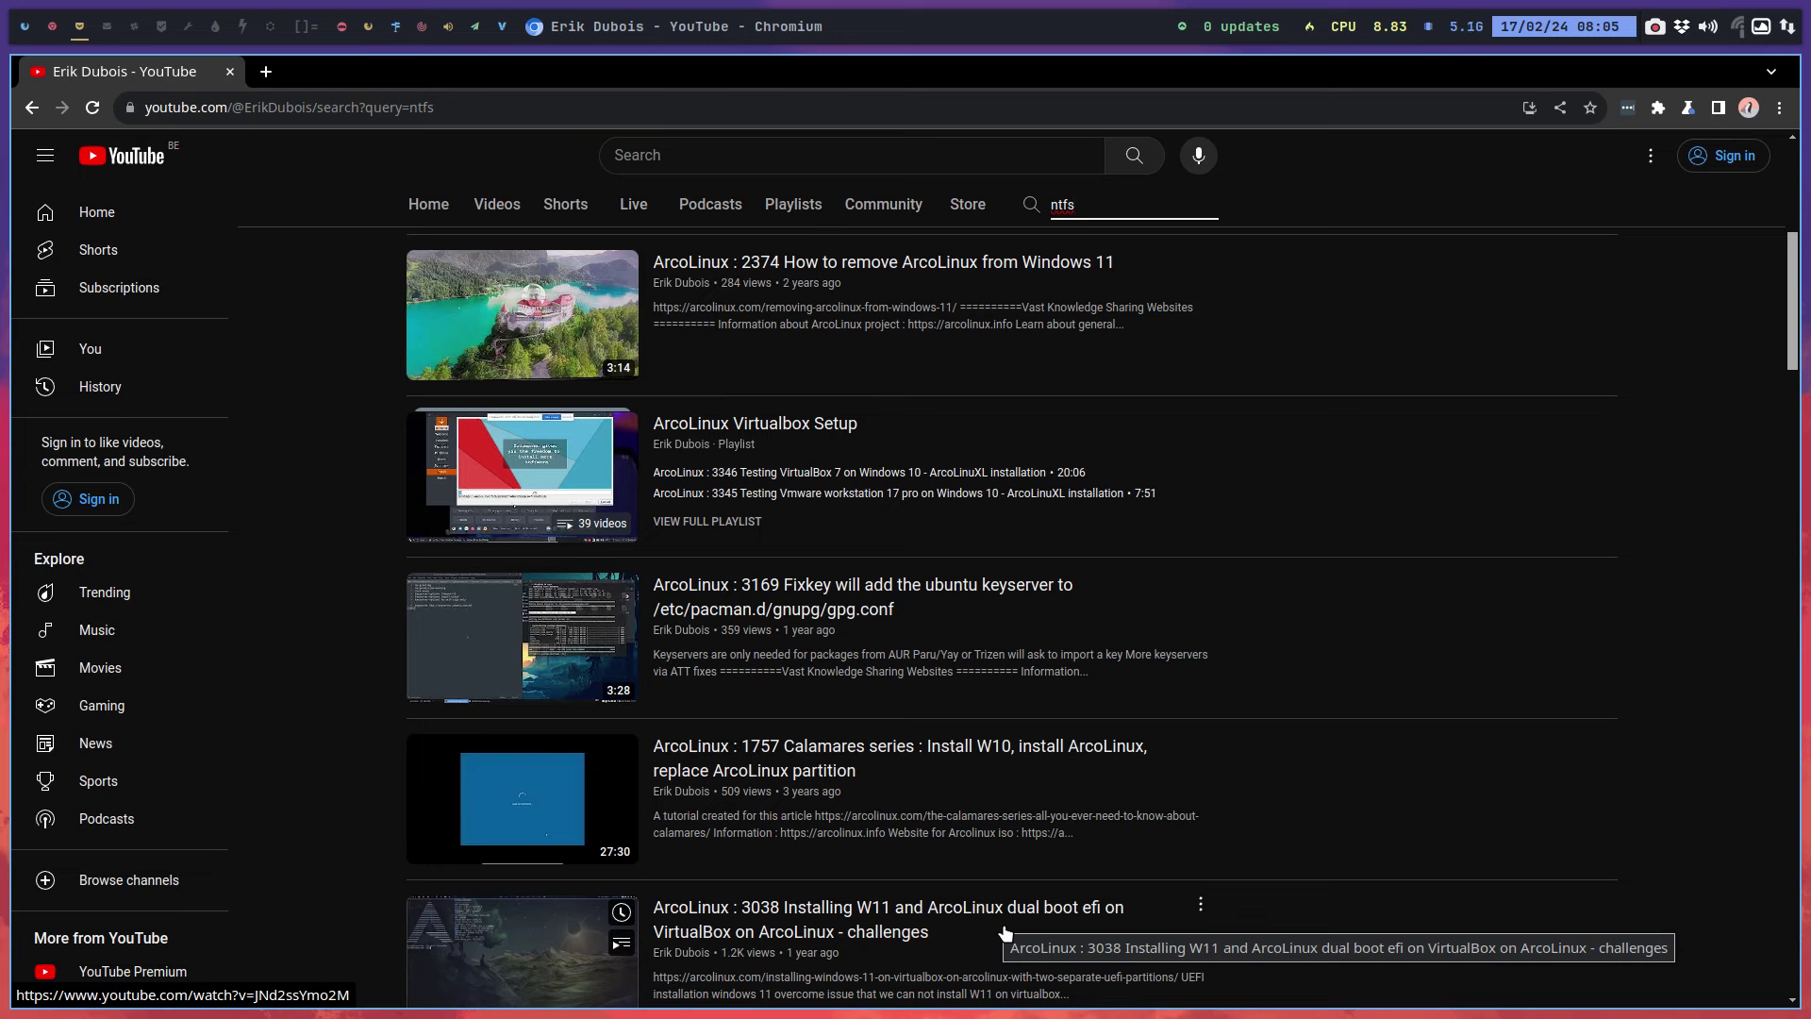
key("Return")
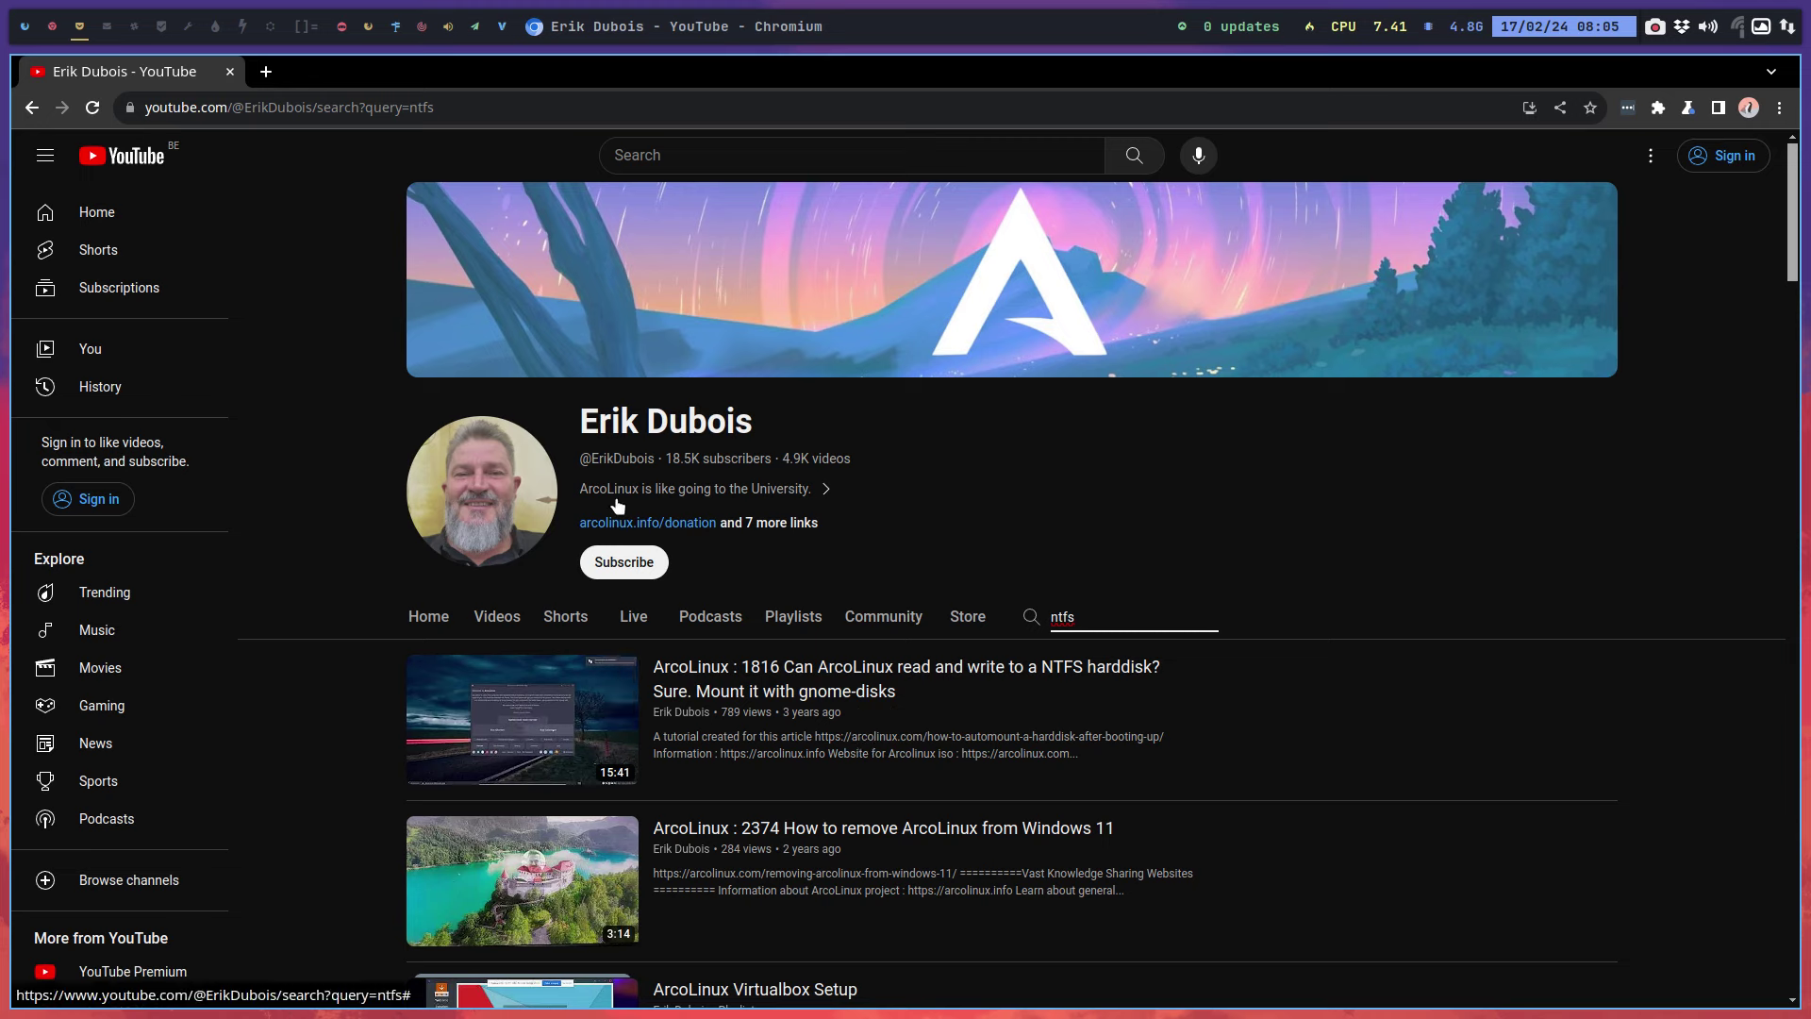
- Switch back to VirtualBox Manager, start the XL Clone virtual machine and boot it to the desktop
mouse_move(52, 29)
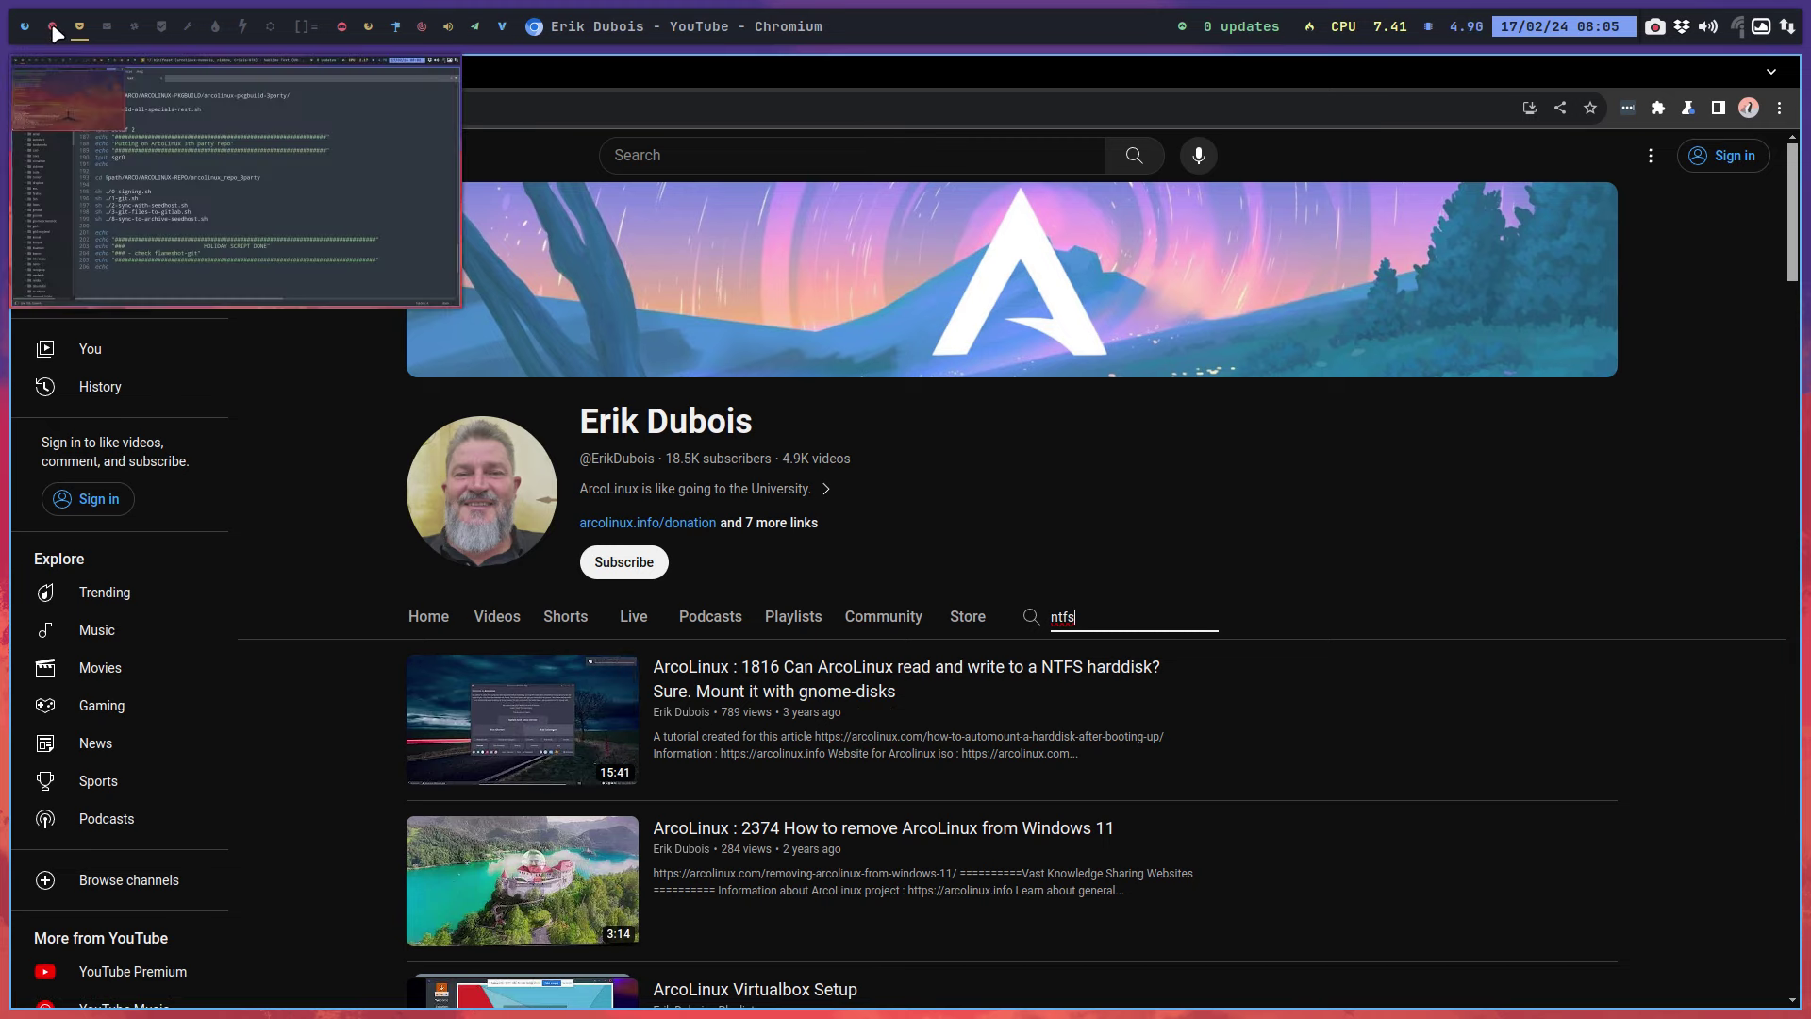
left_click(21, 28)
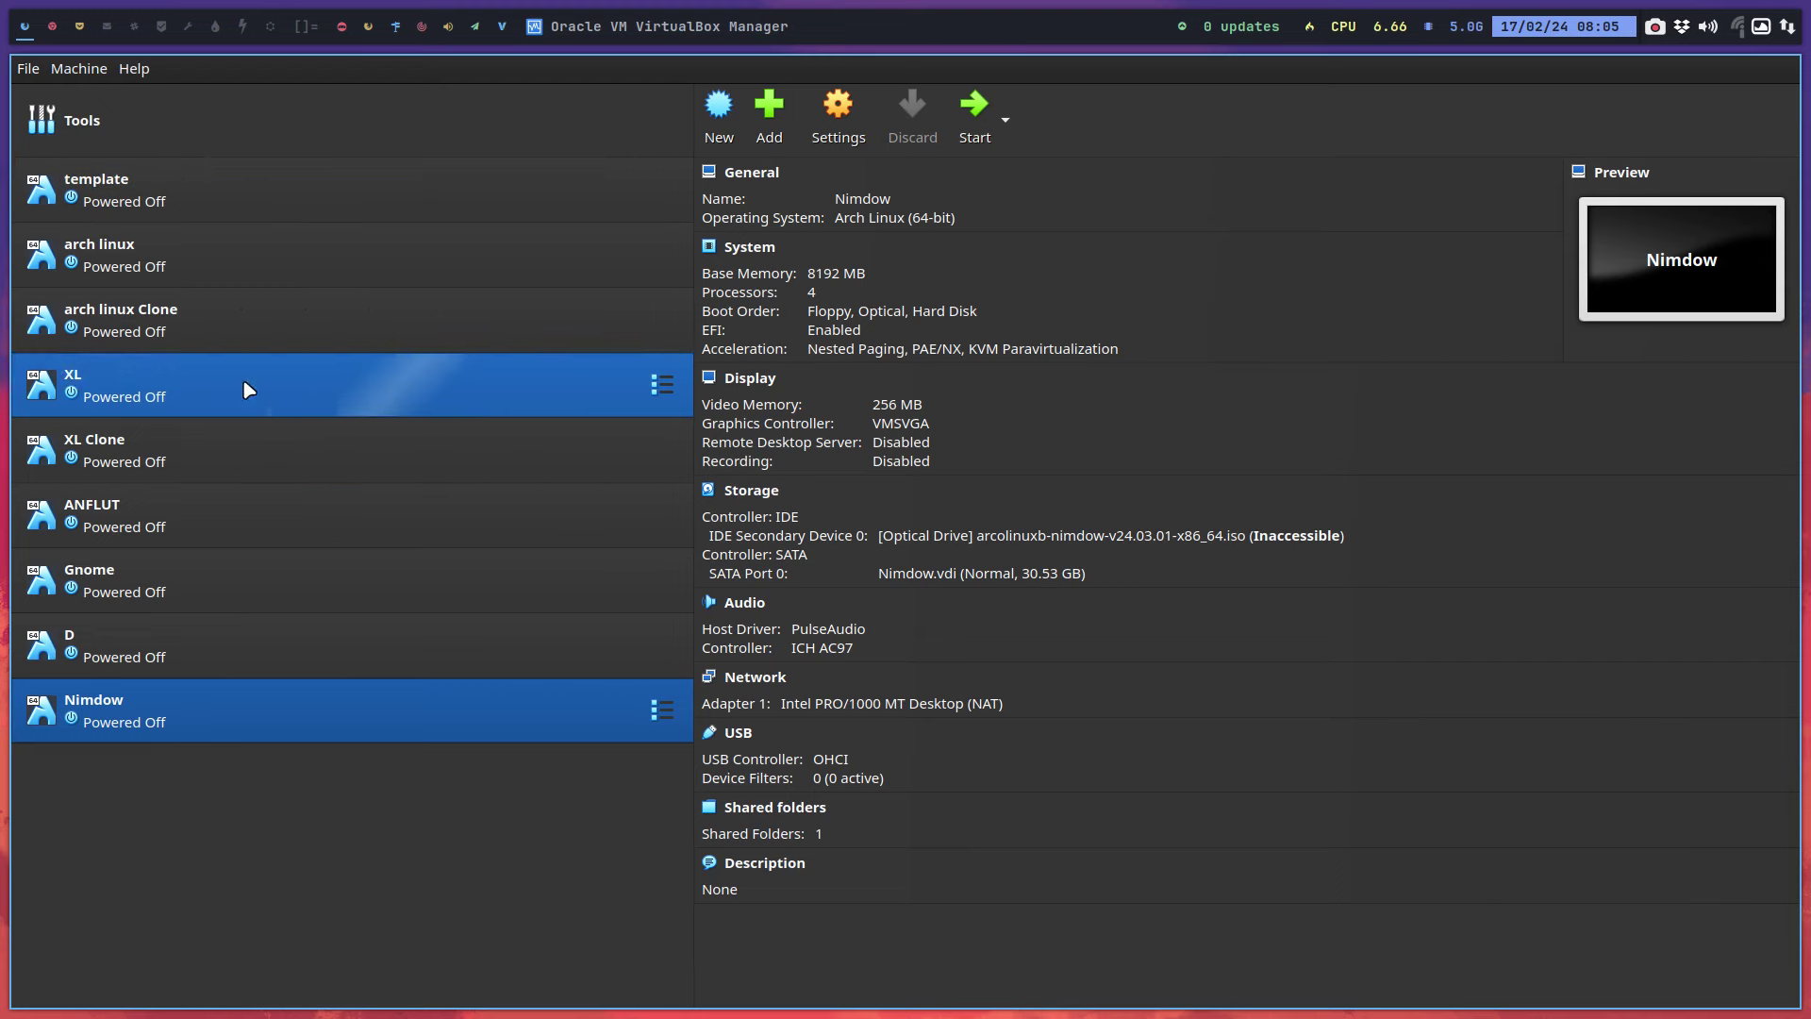
left_click(283, 442)
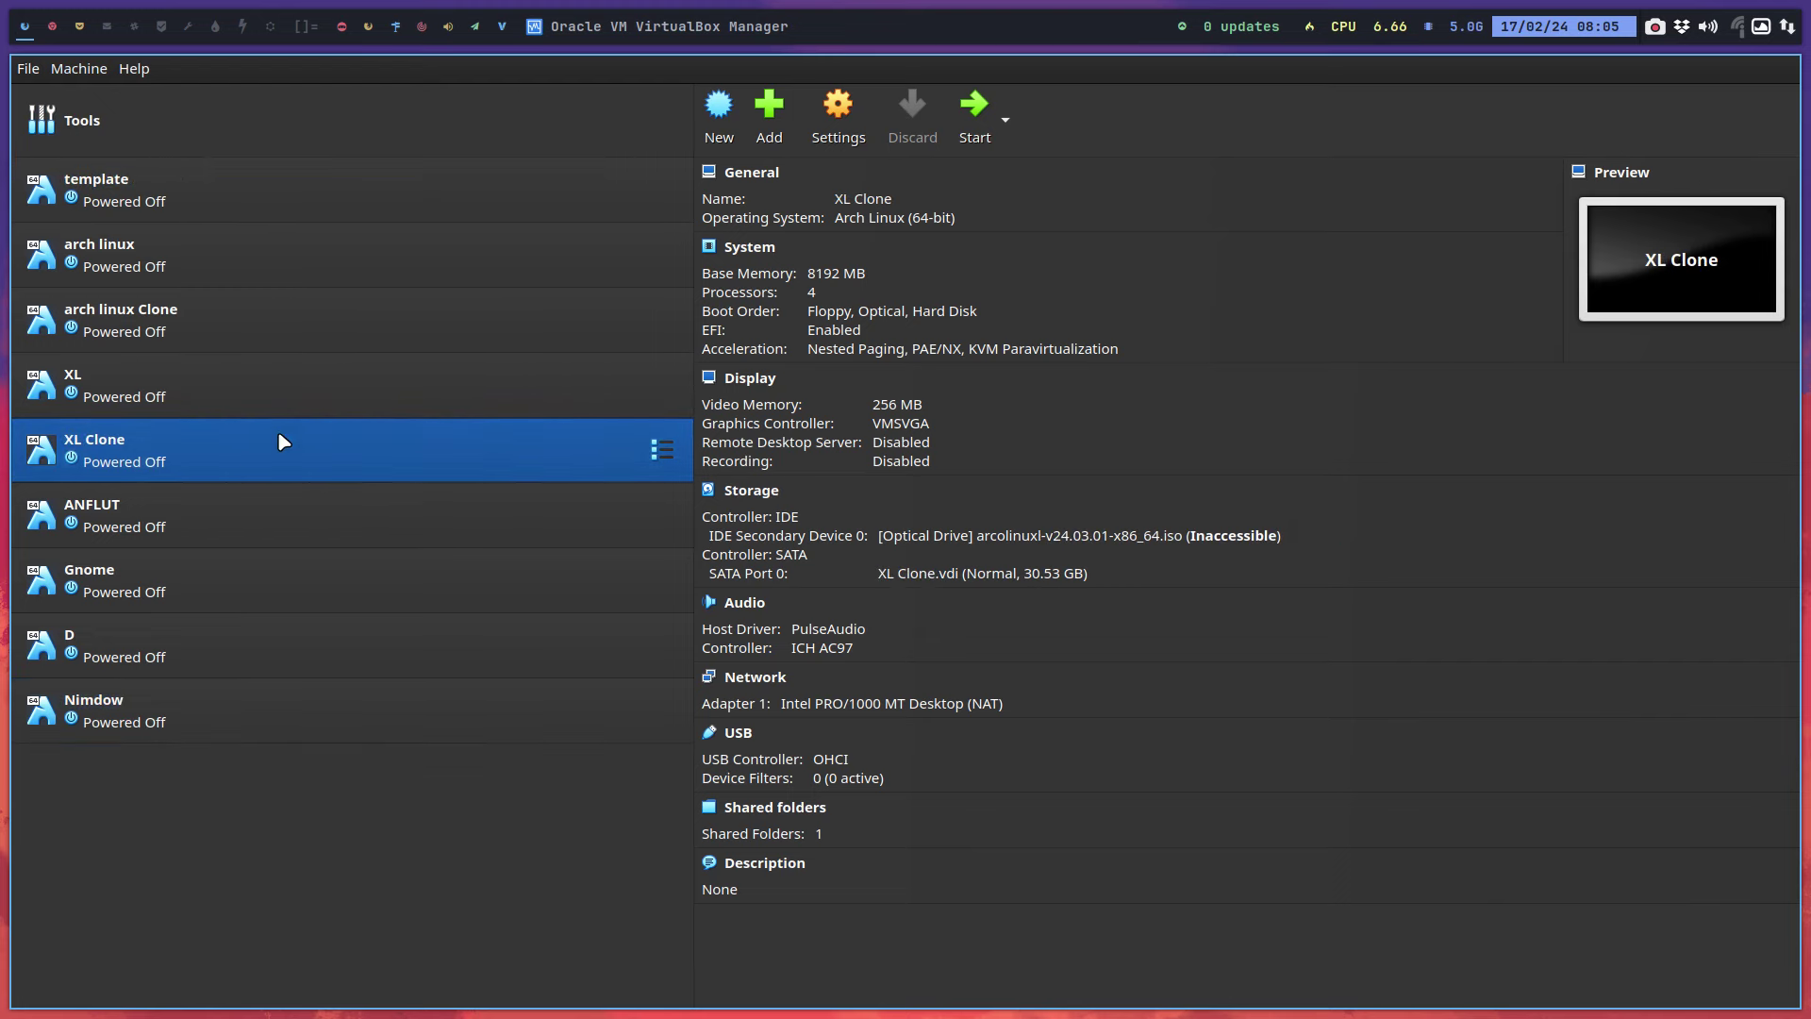
left_click(974, 108)
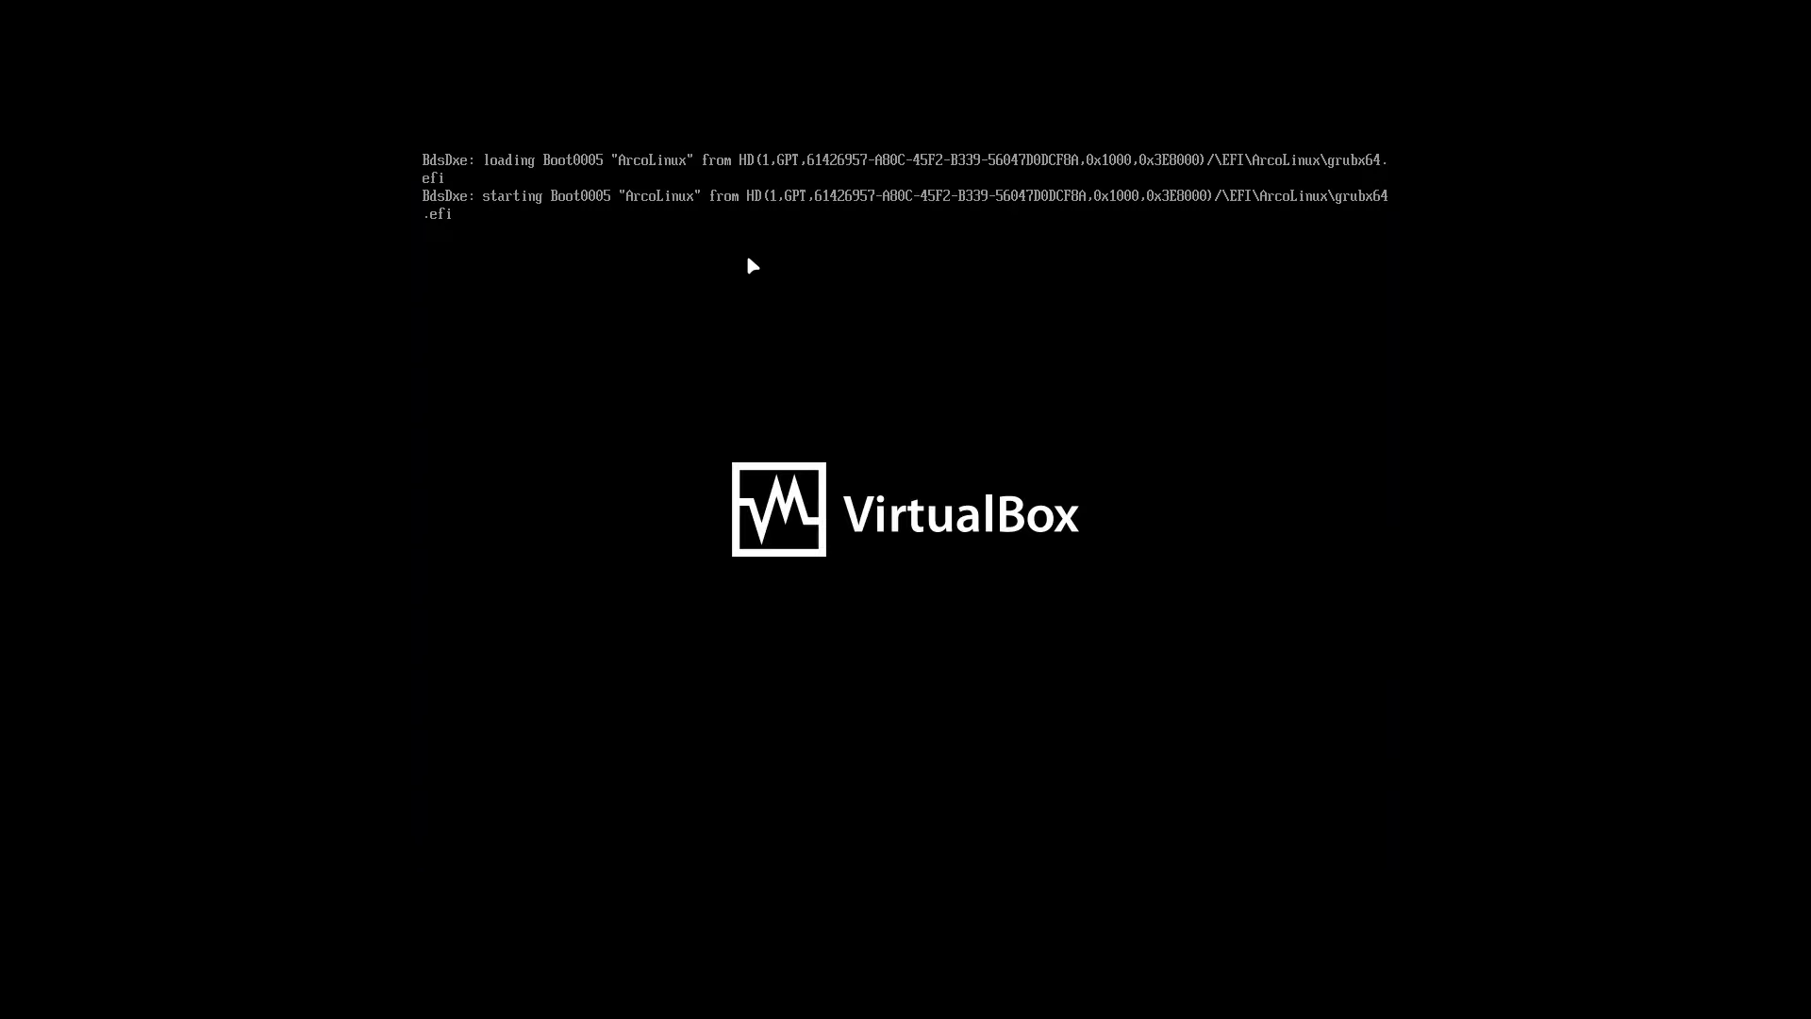
key("Return")
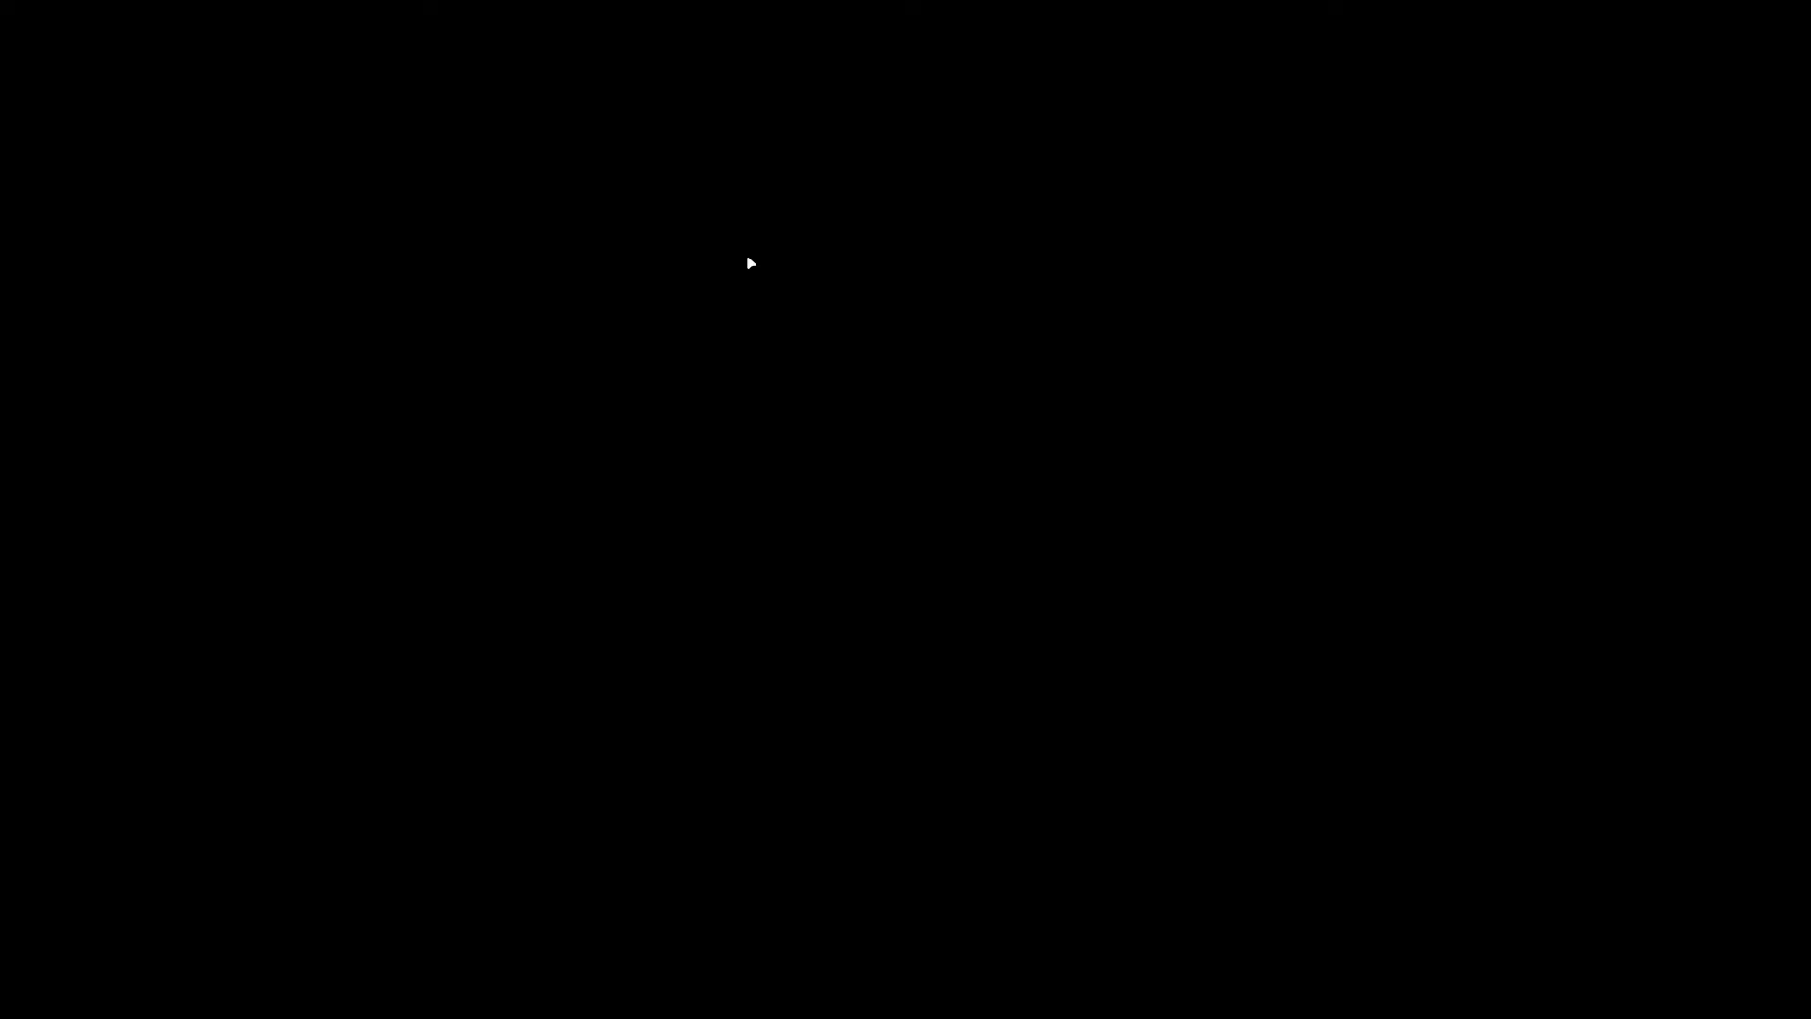
key("ctrl+f")
key("ctrl+f")
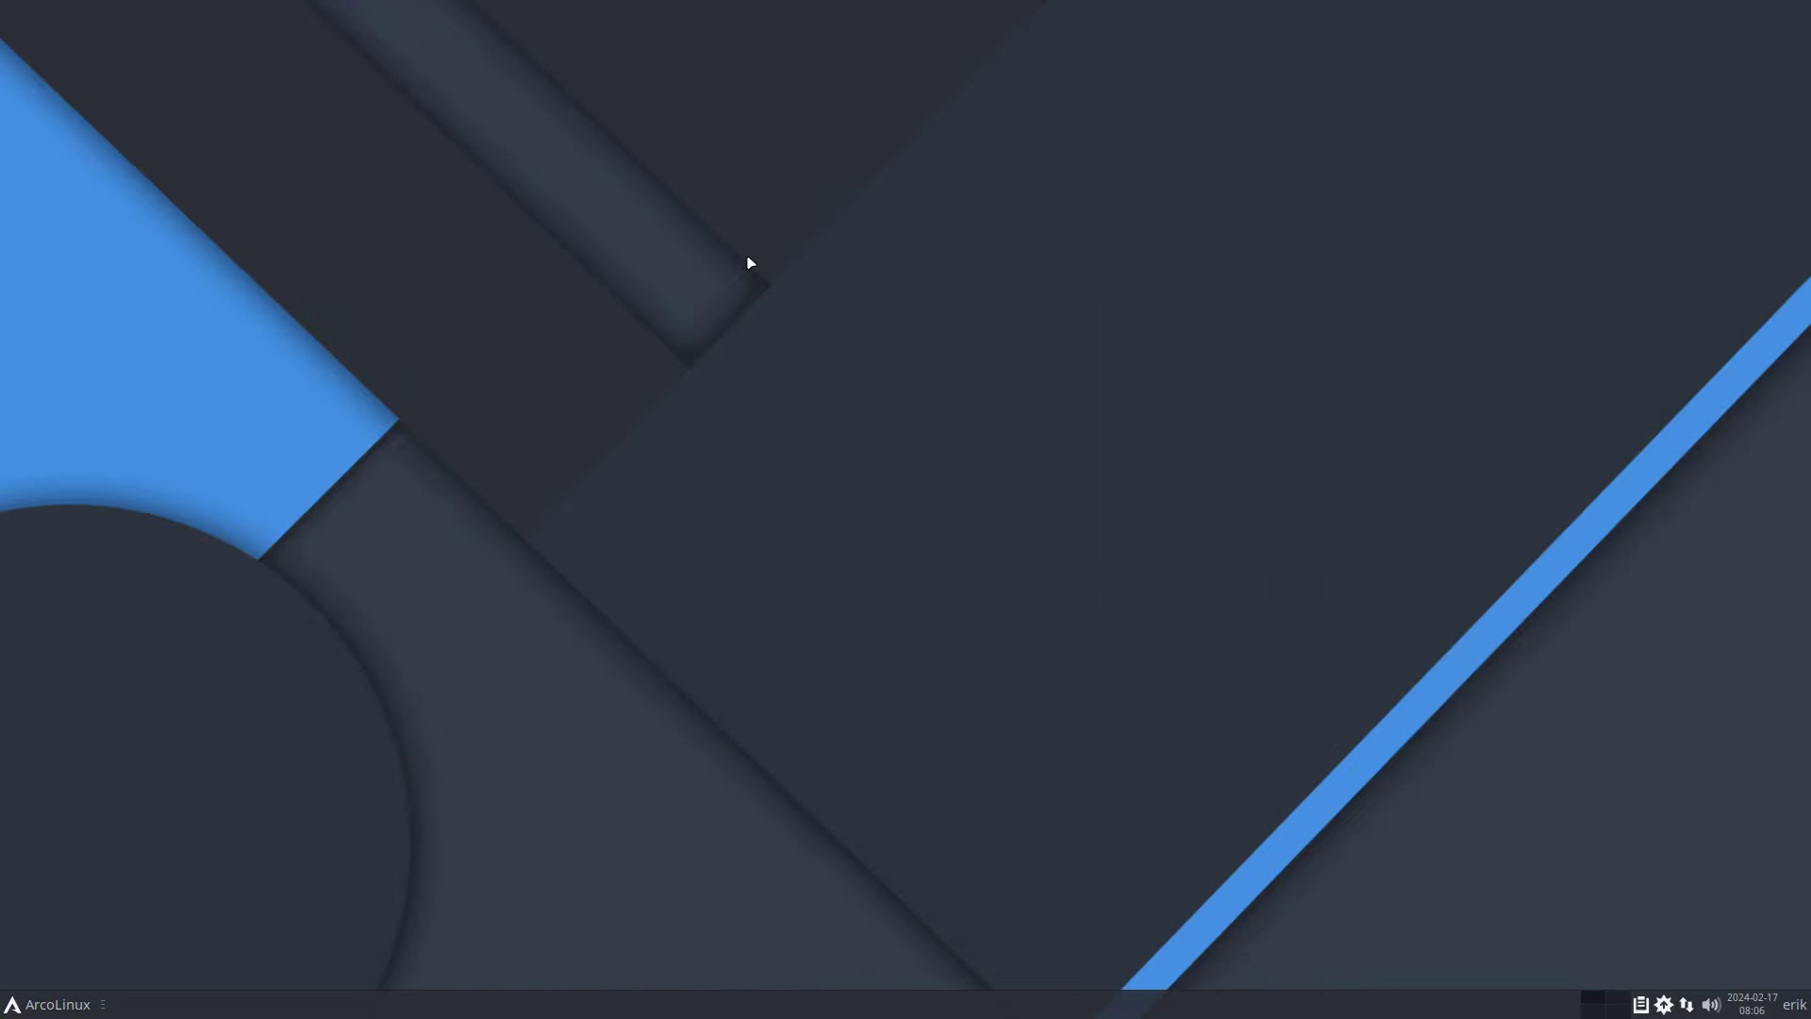
- Search the guest's applications for "gnome d" and launch the Disks utility
left_click(53, 1006)
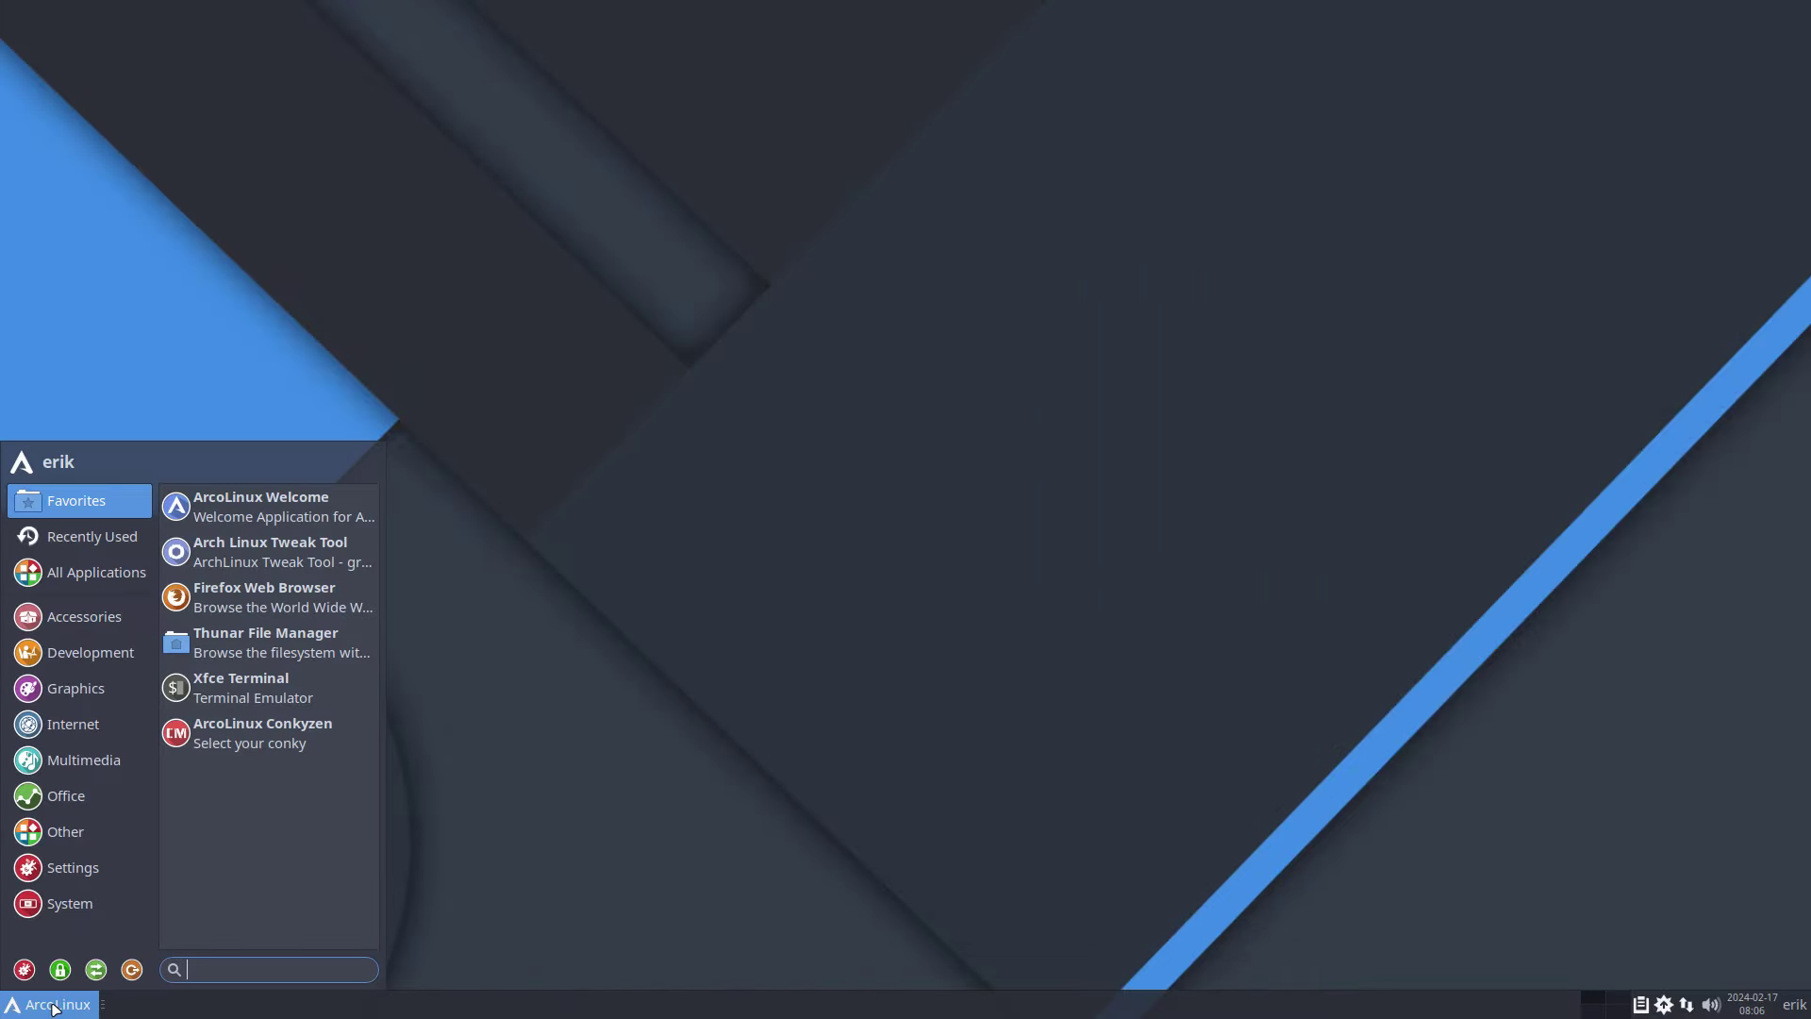
type("gnom")
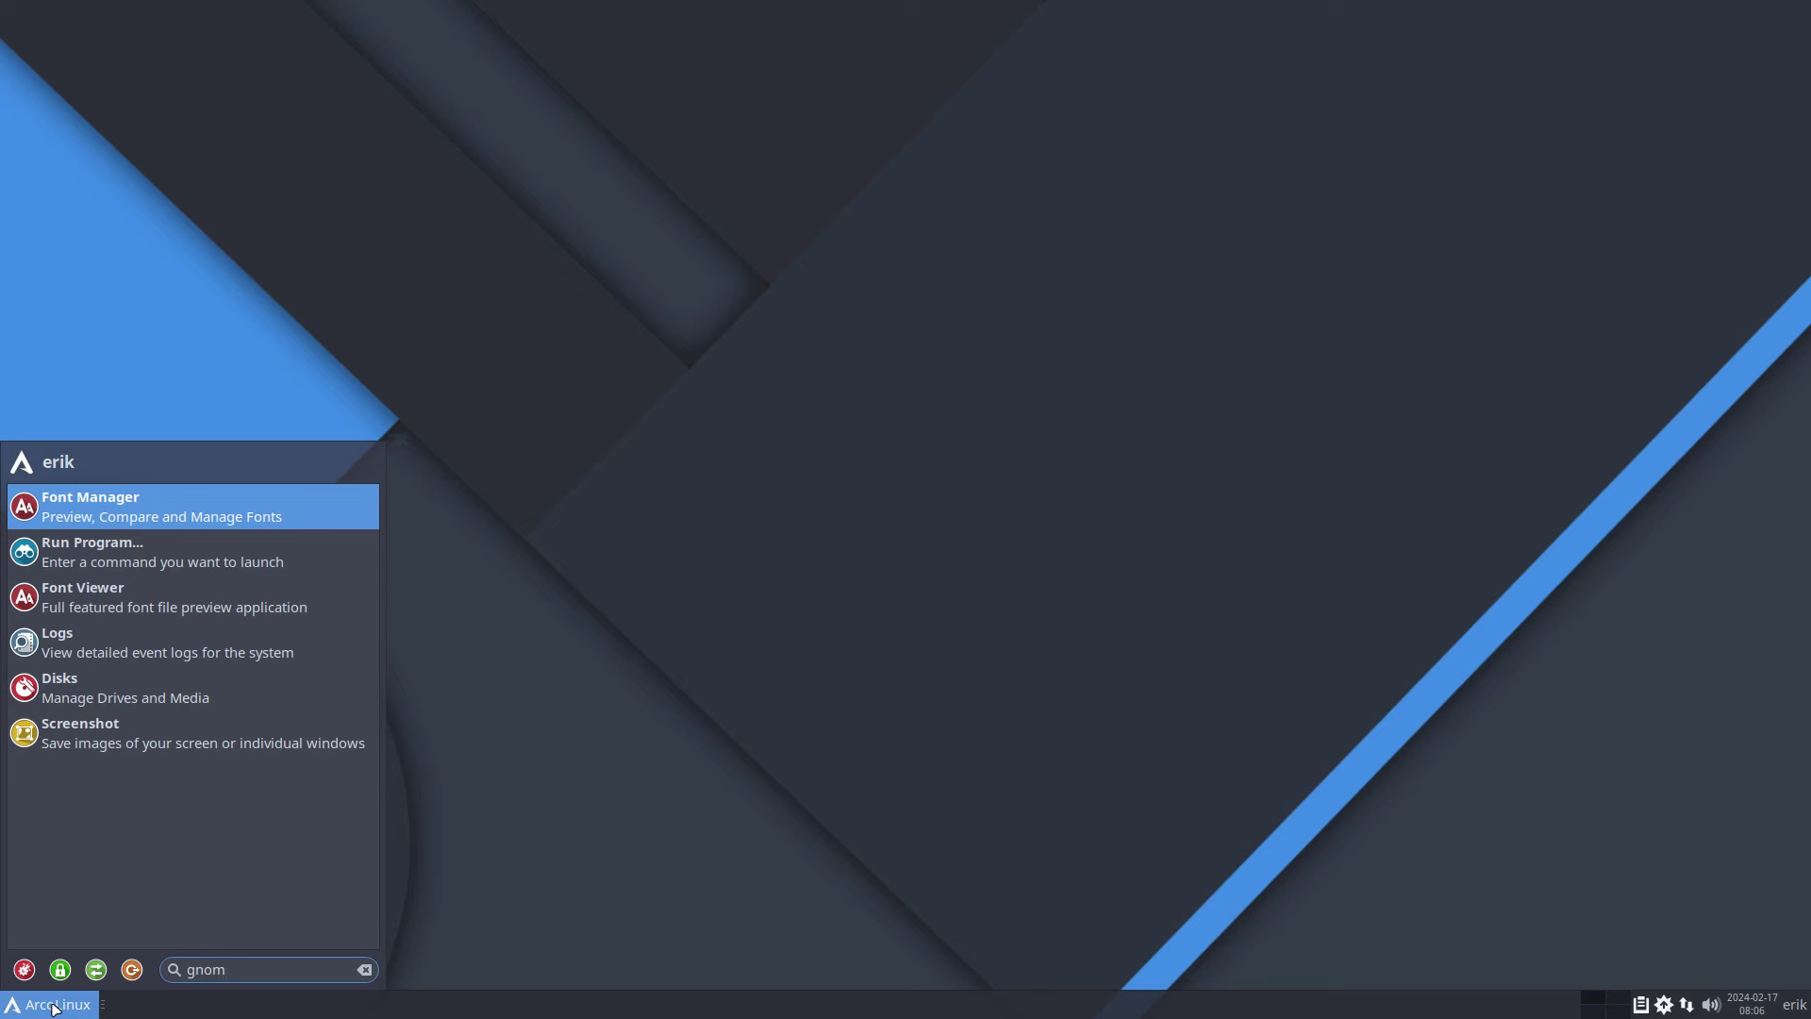
type("e")
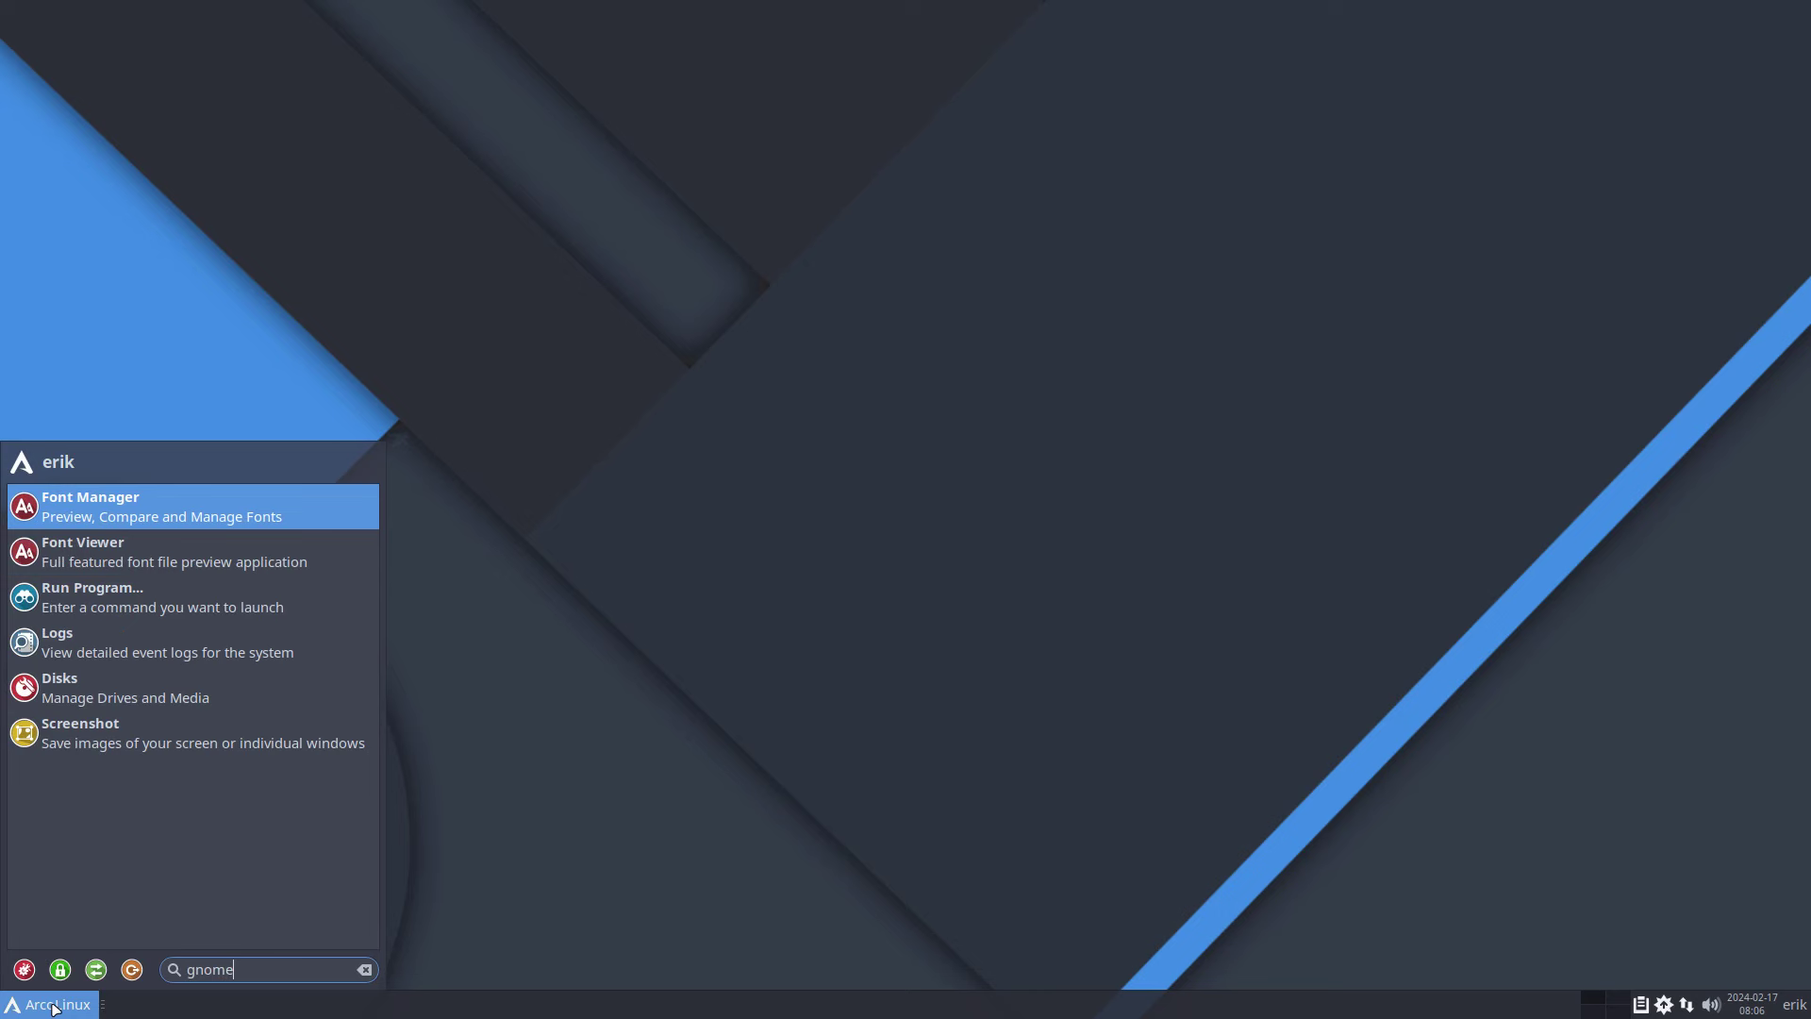
type(" d")
key("Return")
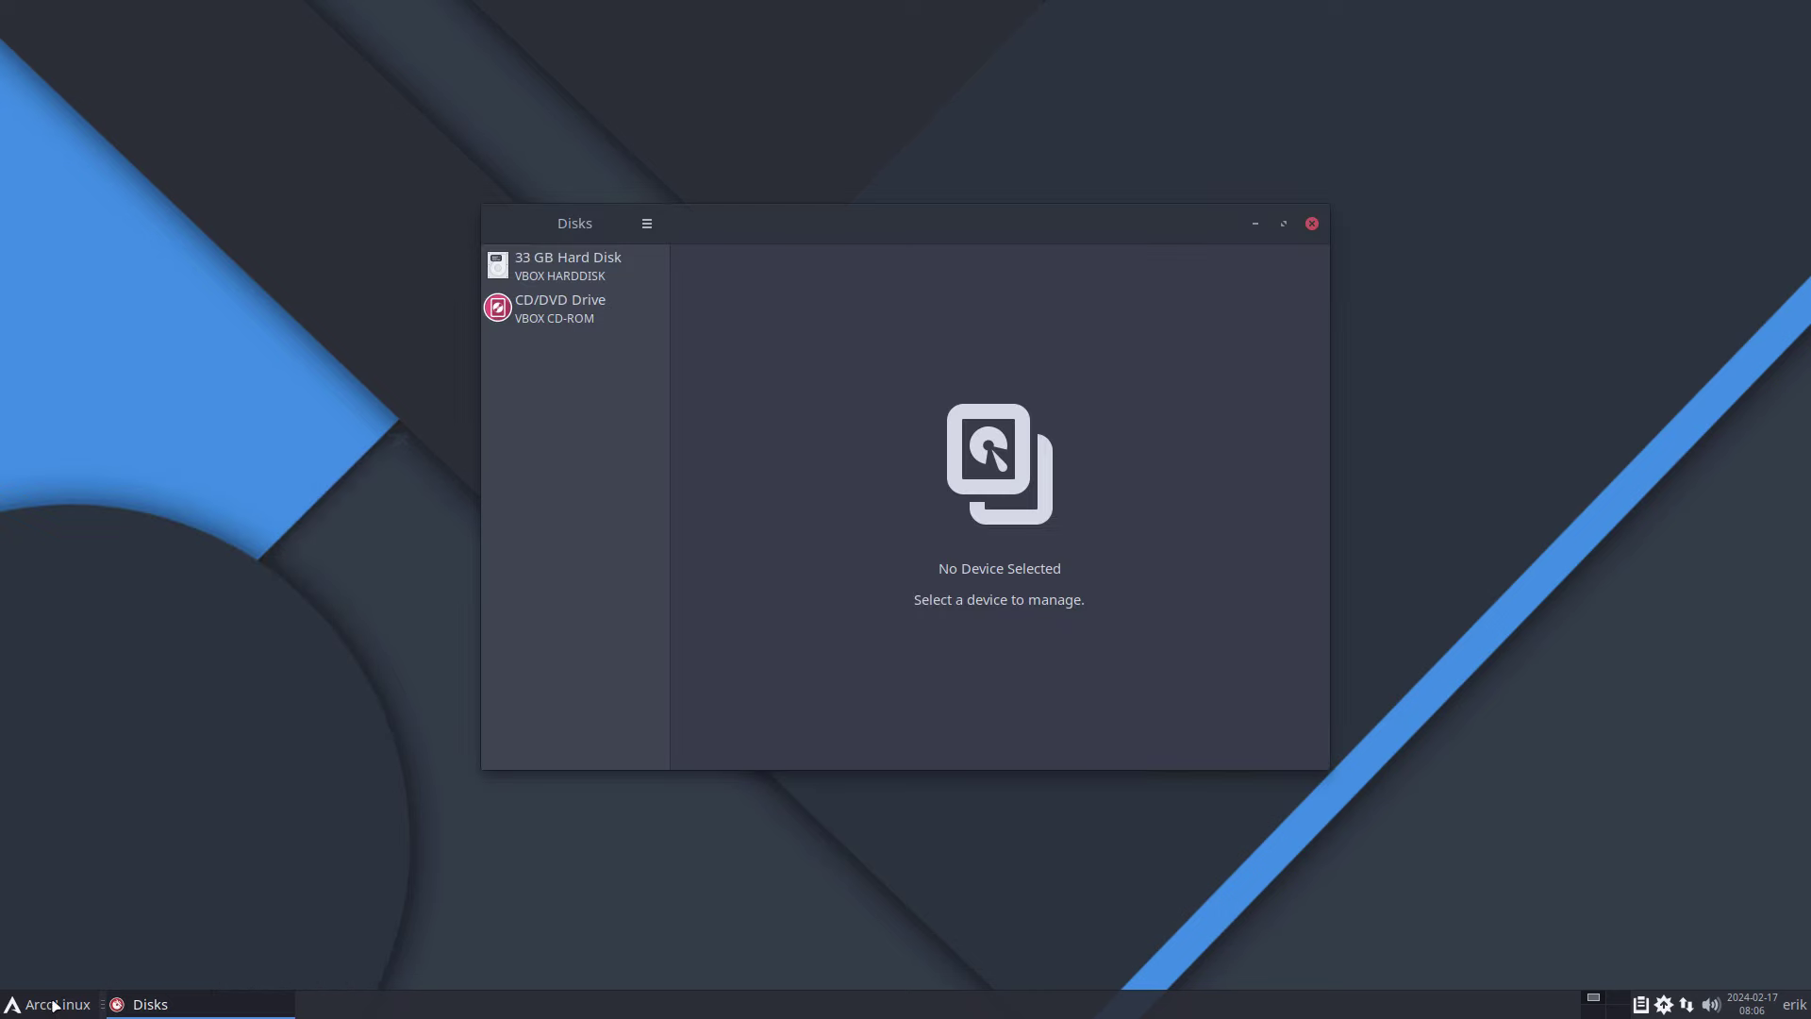
- Examine the 33 GB hard disk's free space, EFI partition and root partition, including their device names
left_click(595, 285)
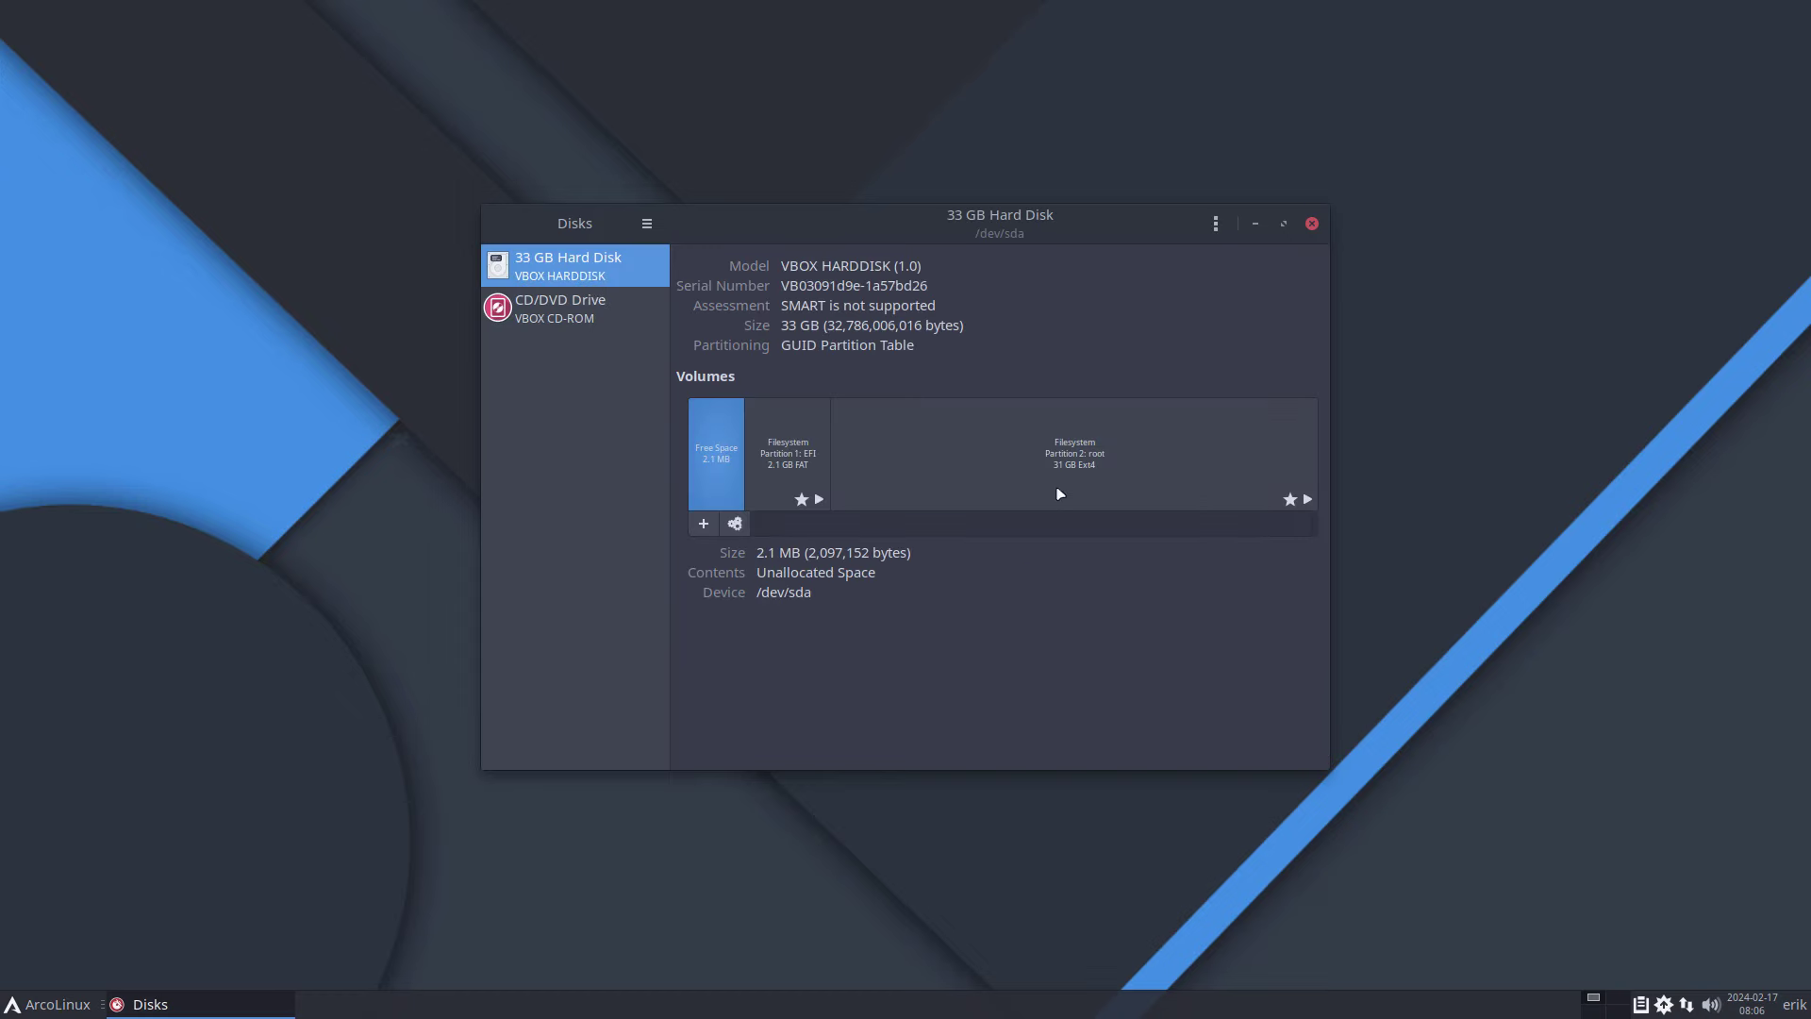
left_click(1085, 475)
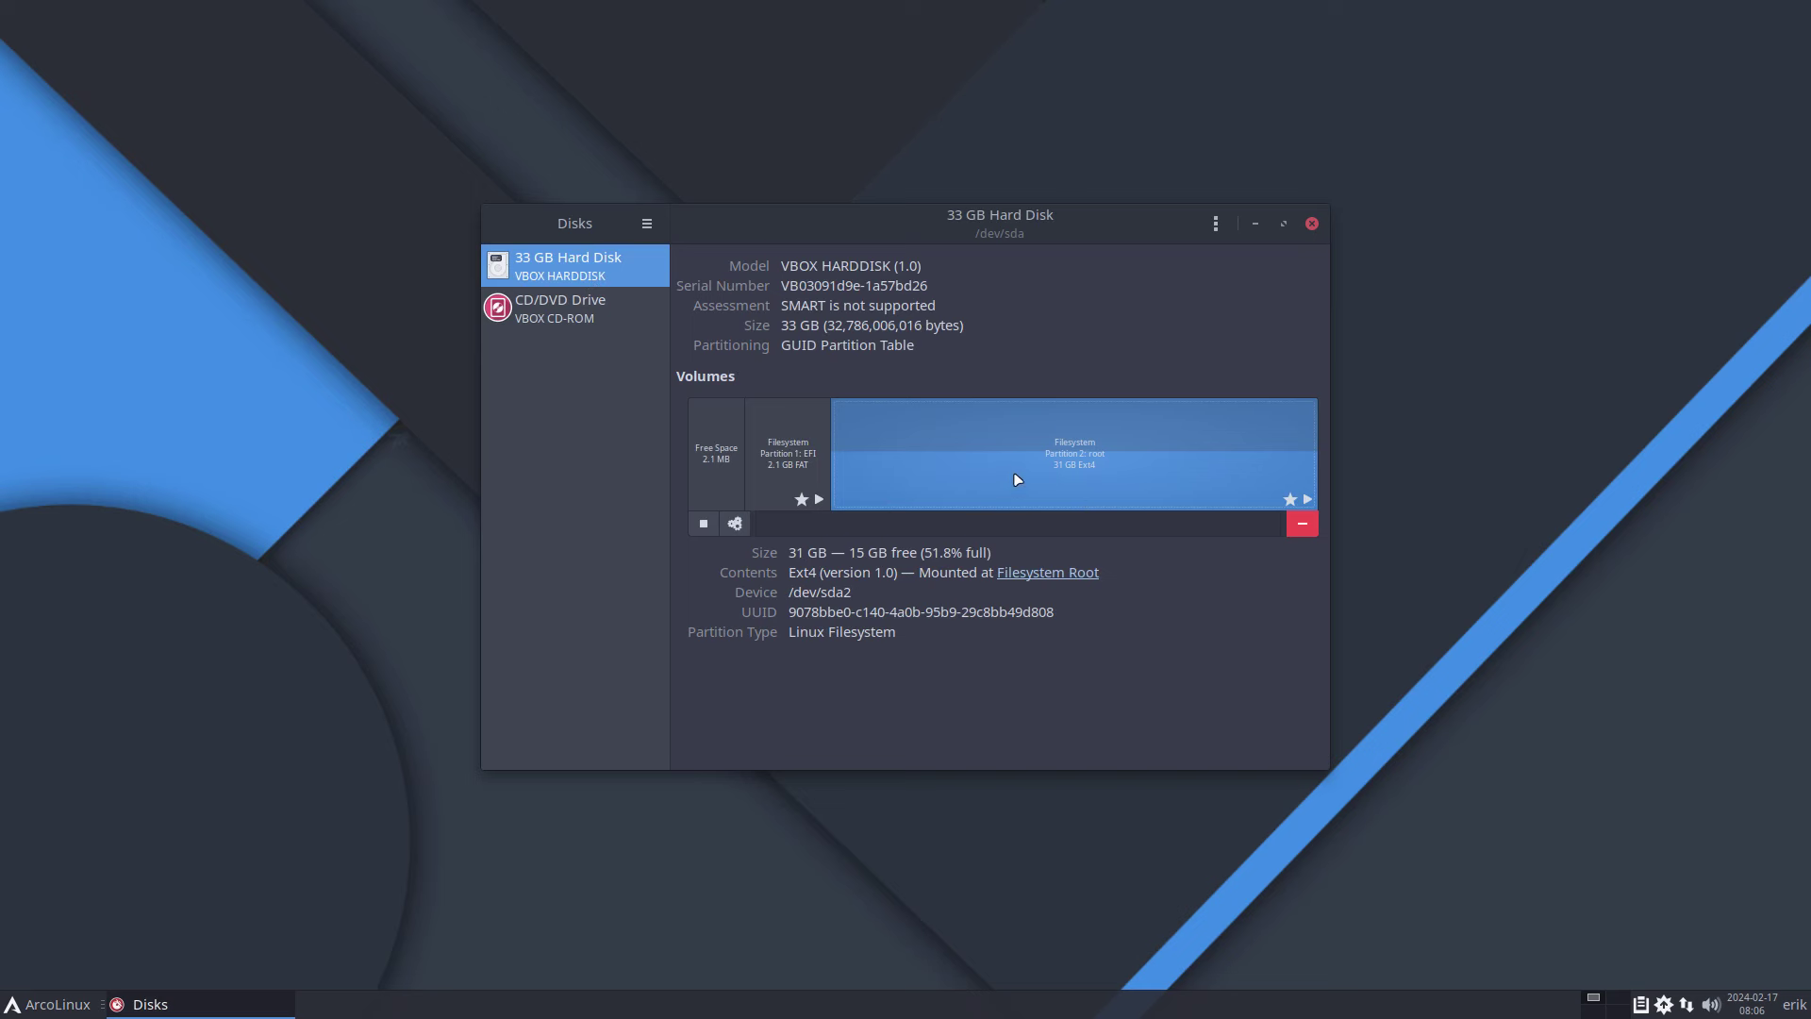
left_click(805, 481)
left_click(691, 502)
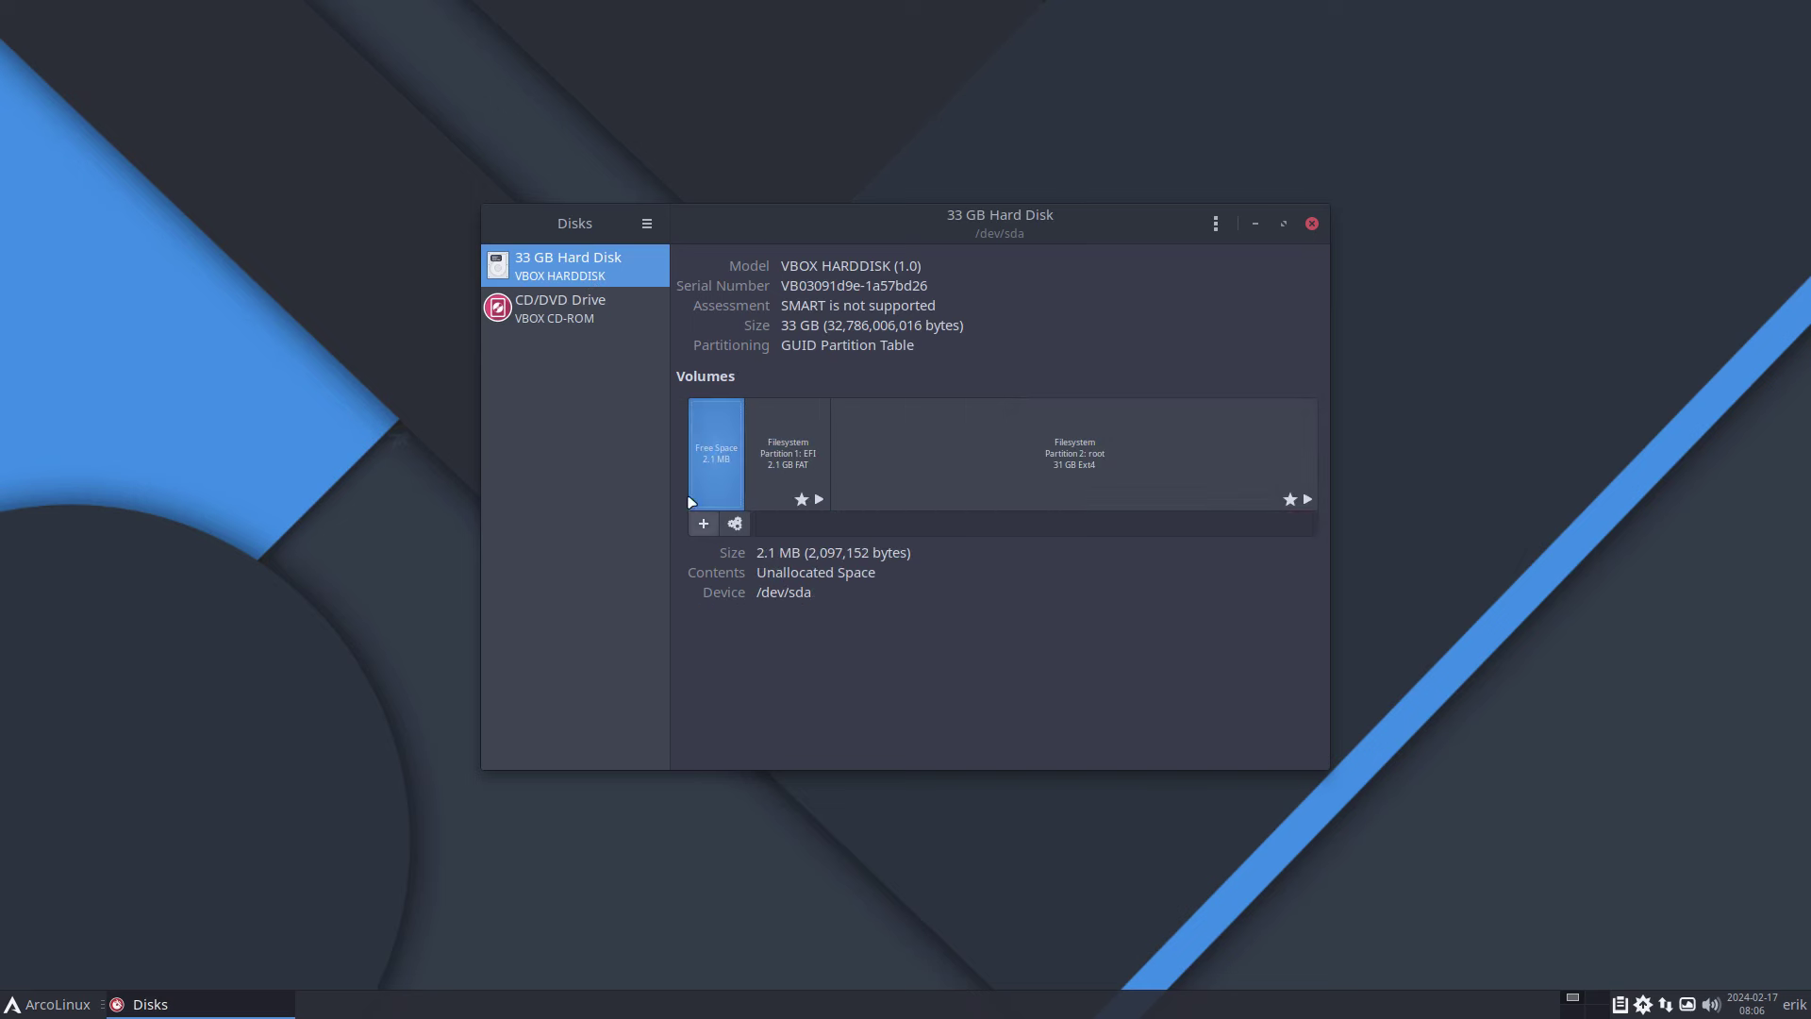
left_click(774, 473)
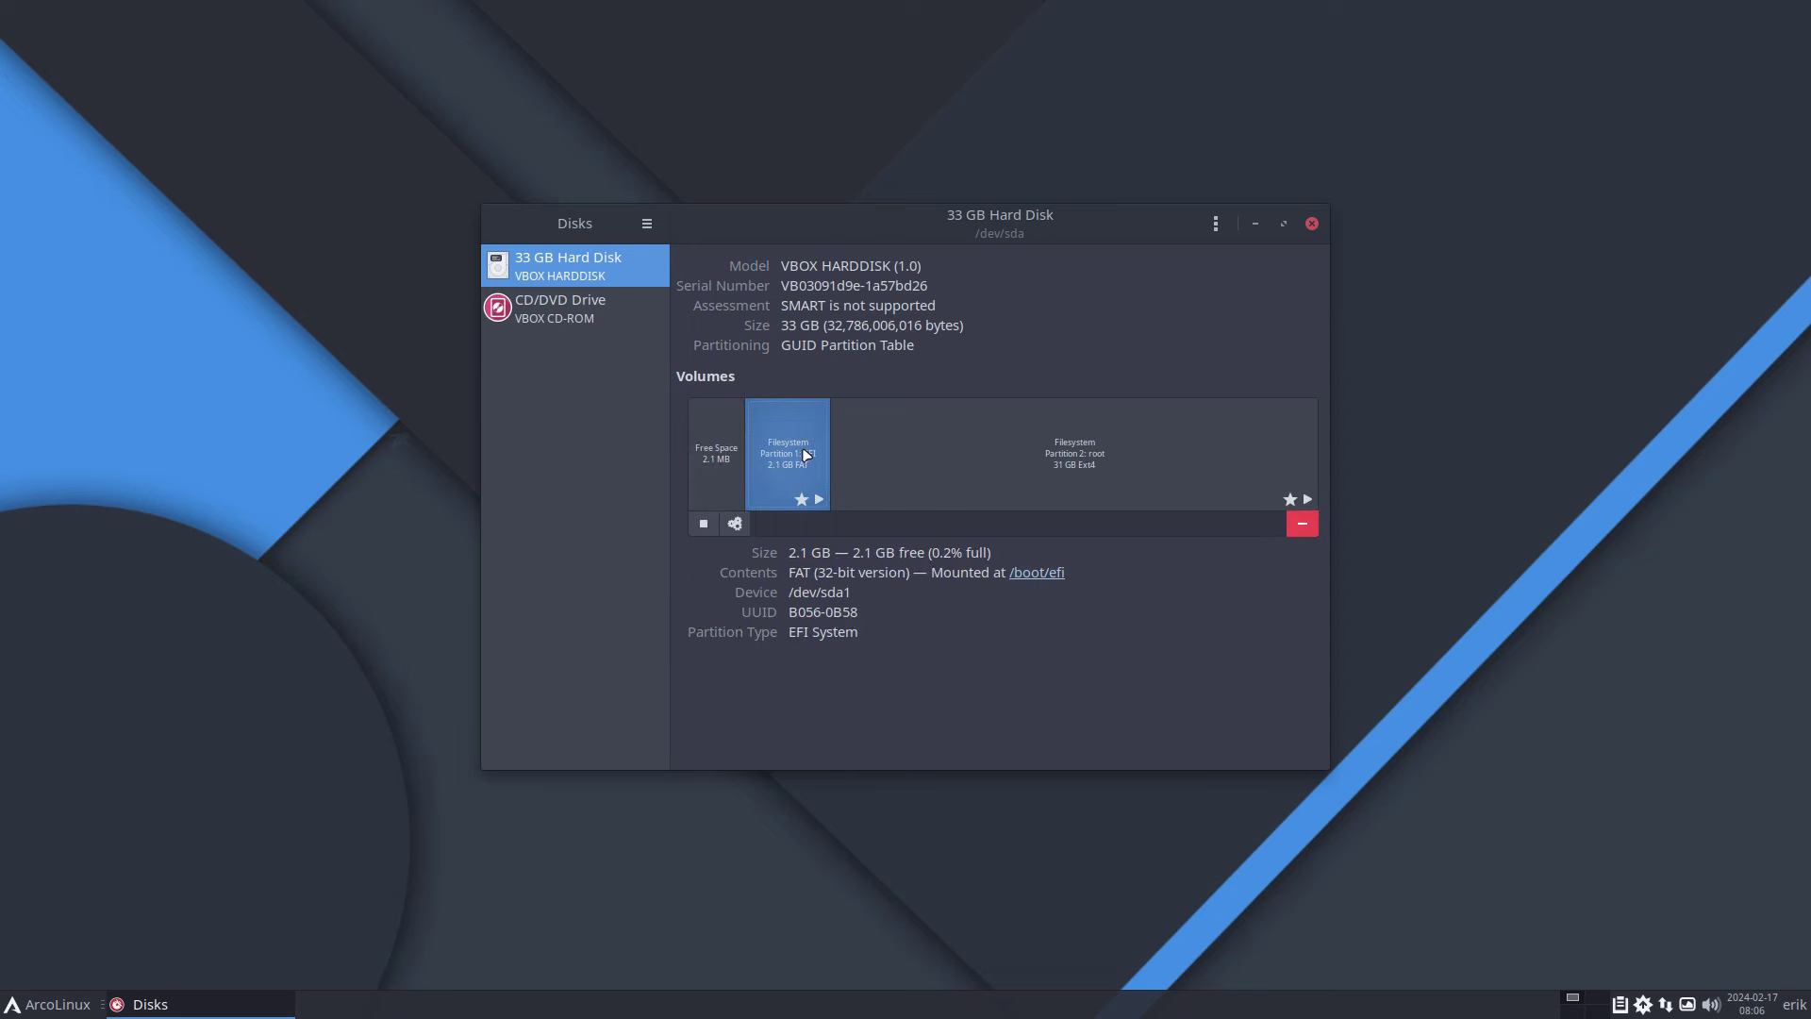
left_click_drag(793, 592, 889, 592)
left_click(1073, 452)
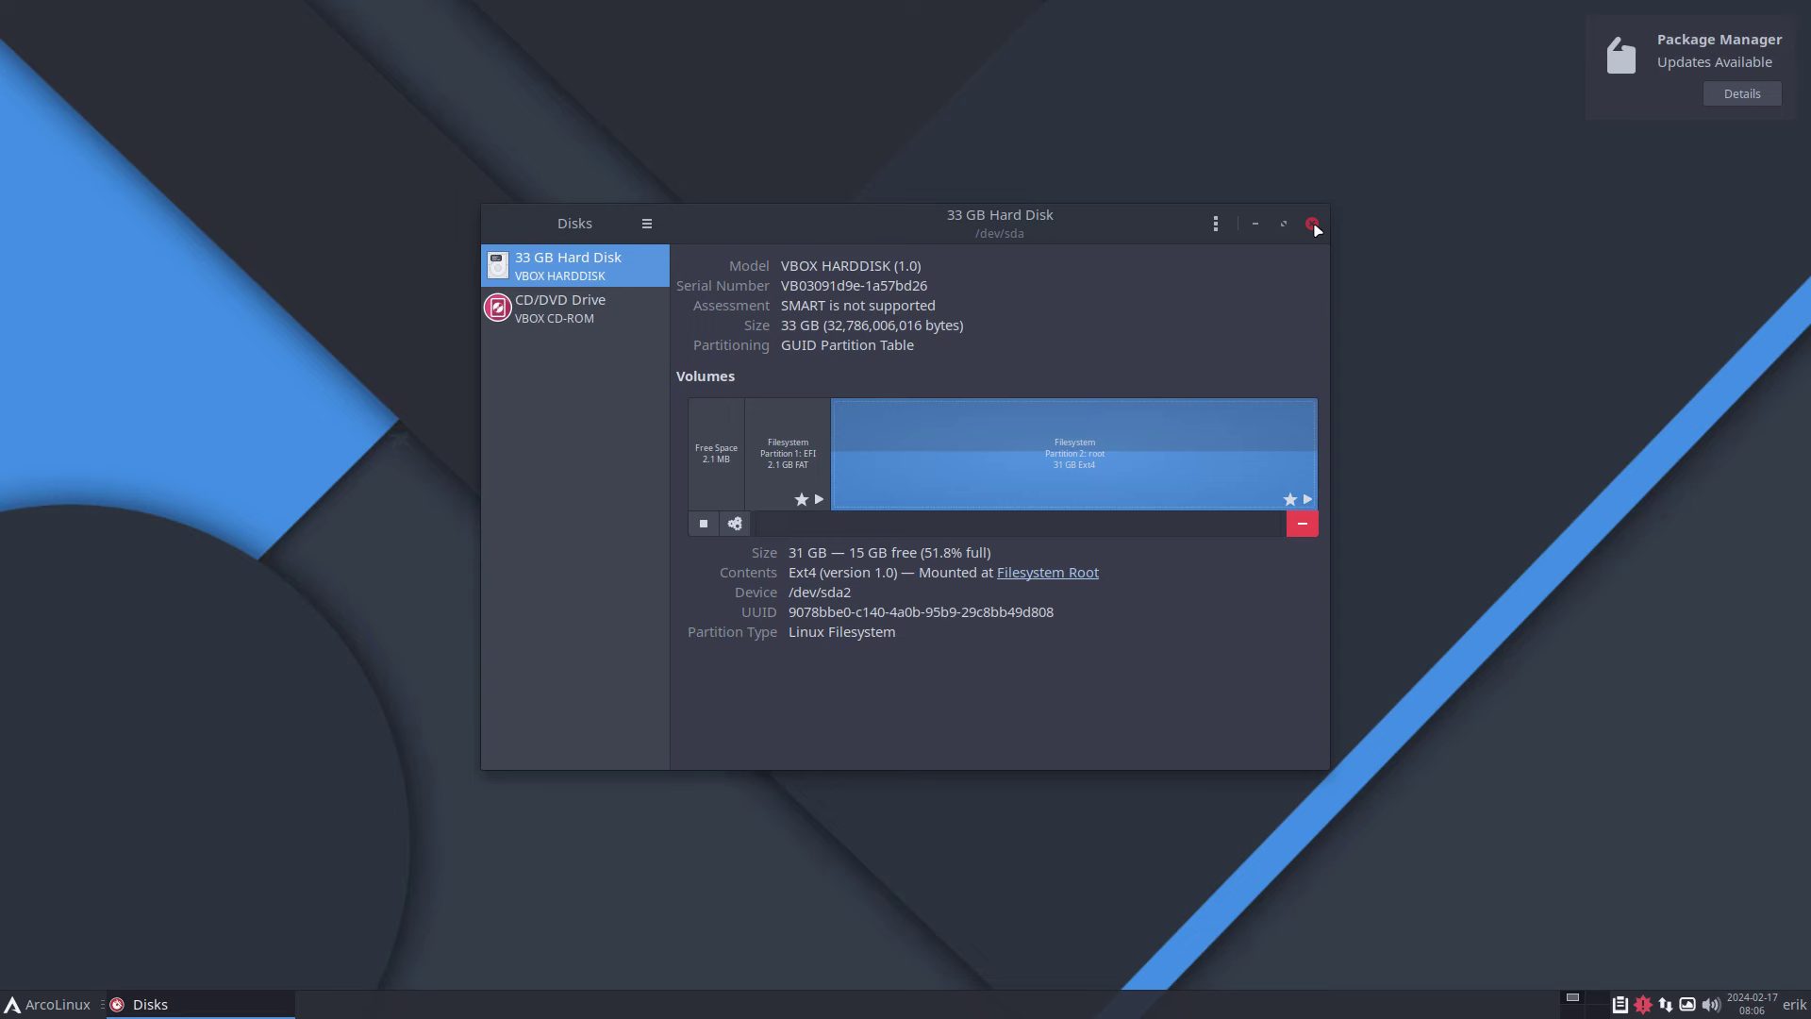
- Close the Disks utility and shut down the virtual machine
left_click(1313, 224)
left_click(31, 1007)
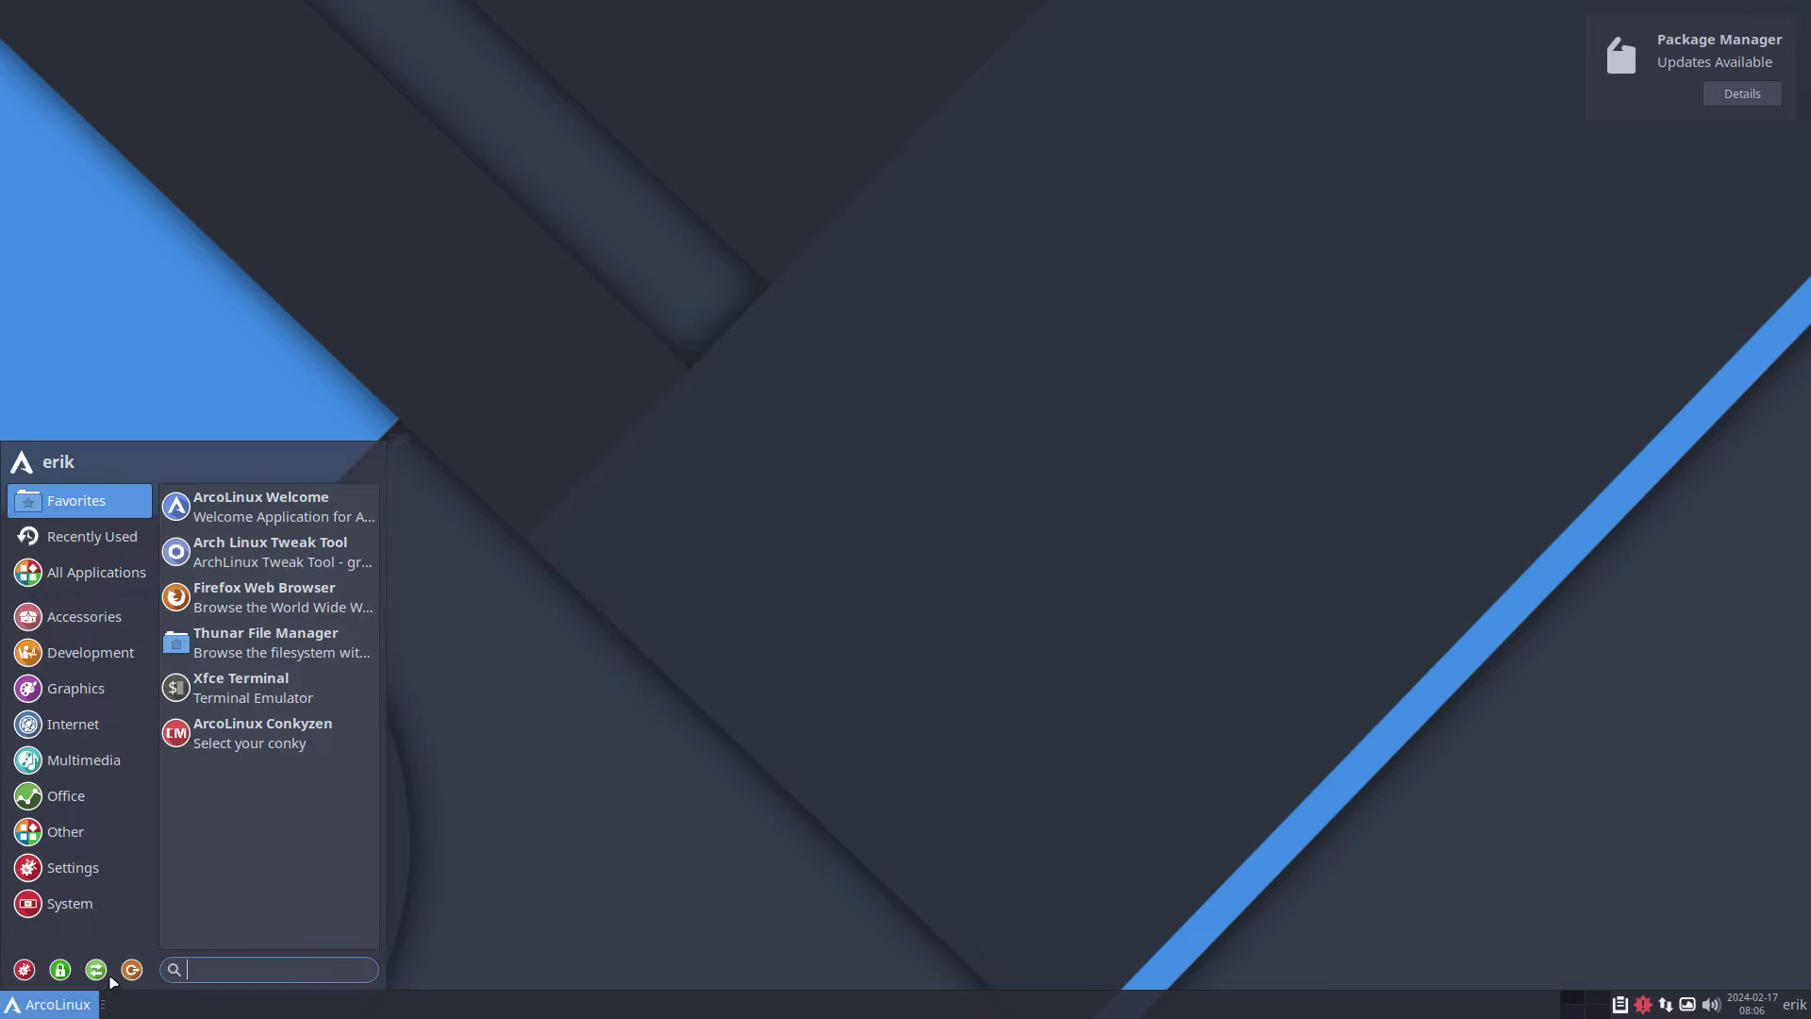
left_click(126, 969)
left_click(990, 439)
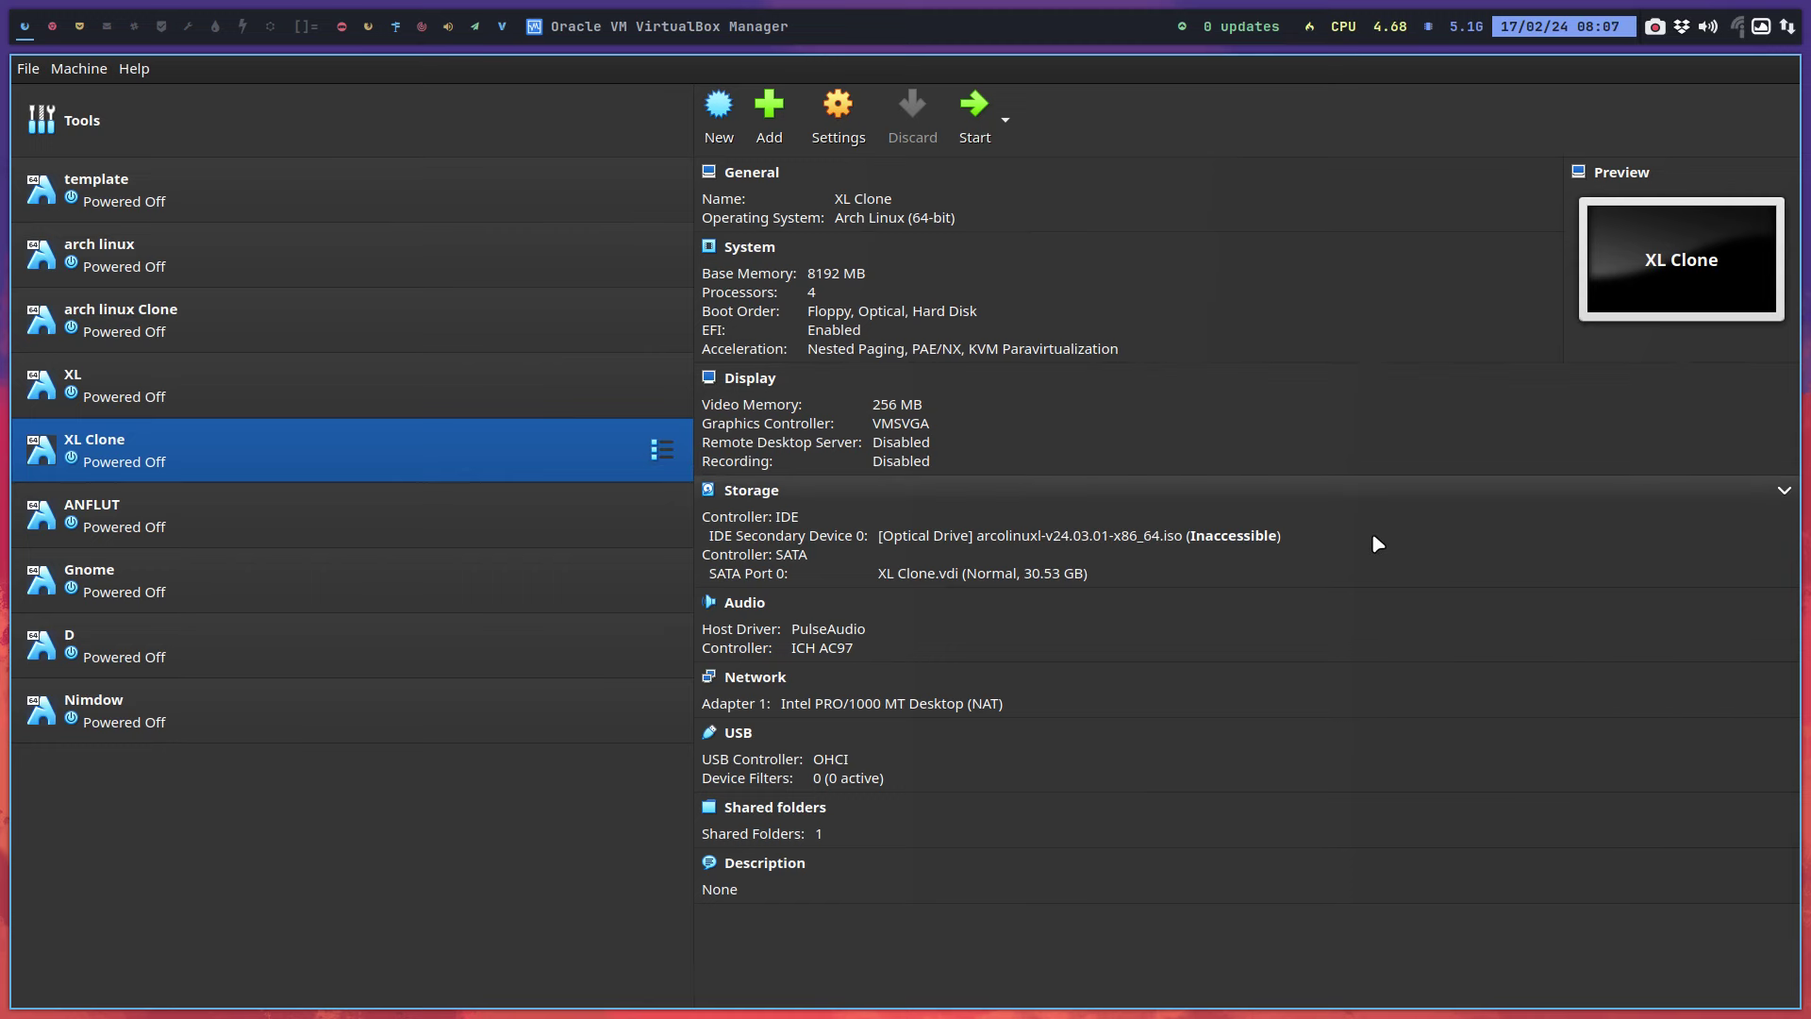
- Create a new 158.30 GB VDI virtual hard disk for the SATA controller in XL Clone's storage settings
left_click(838, 108)
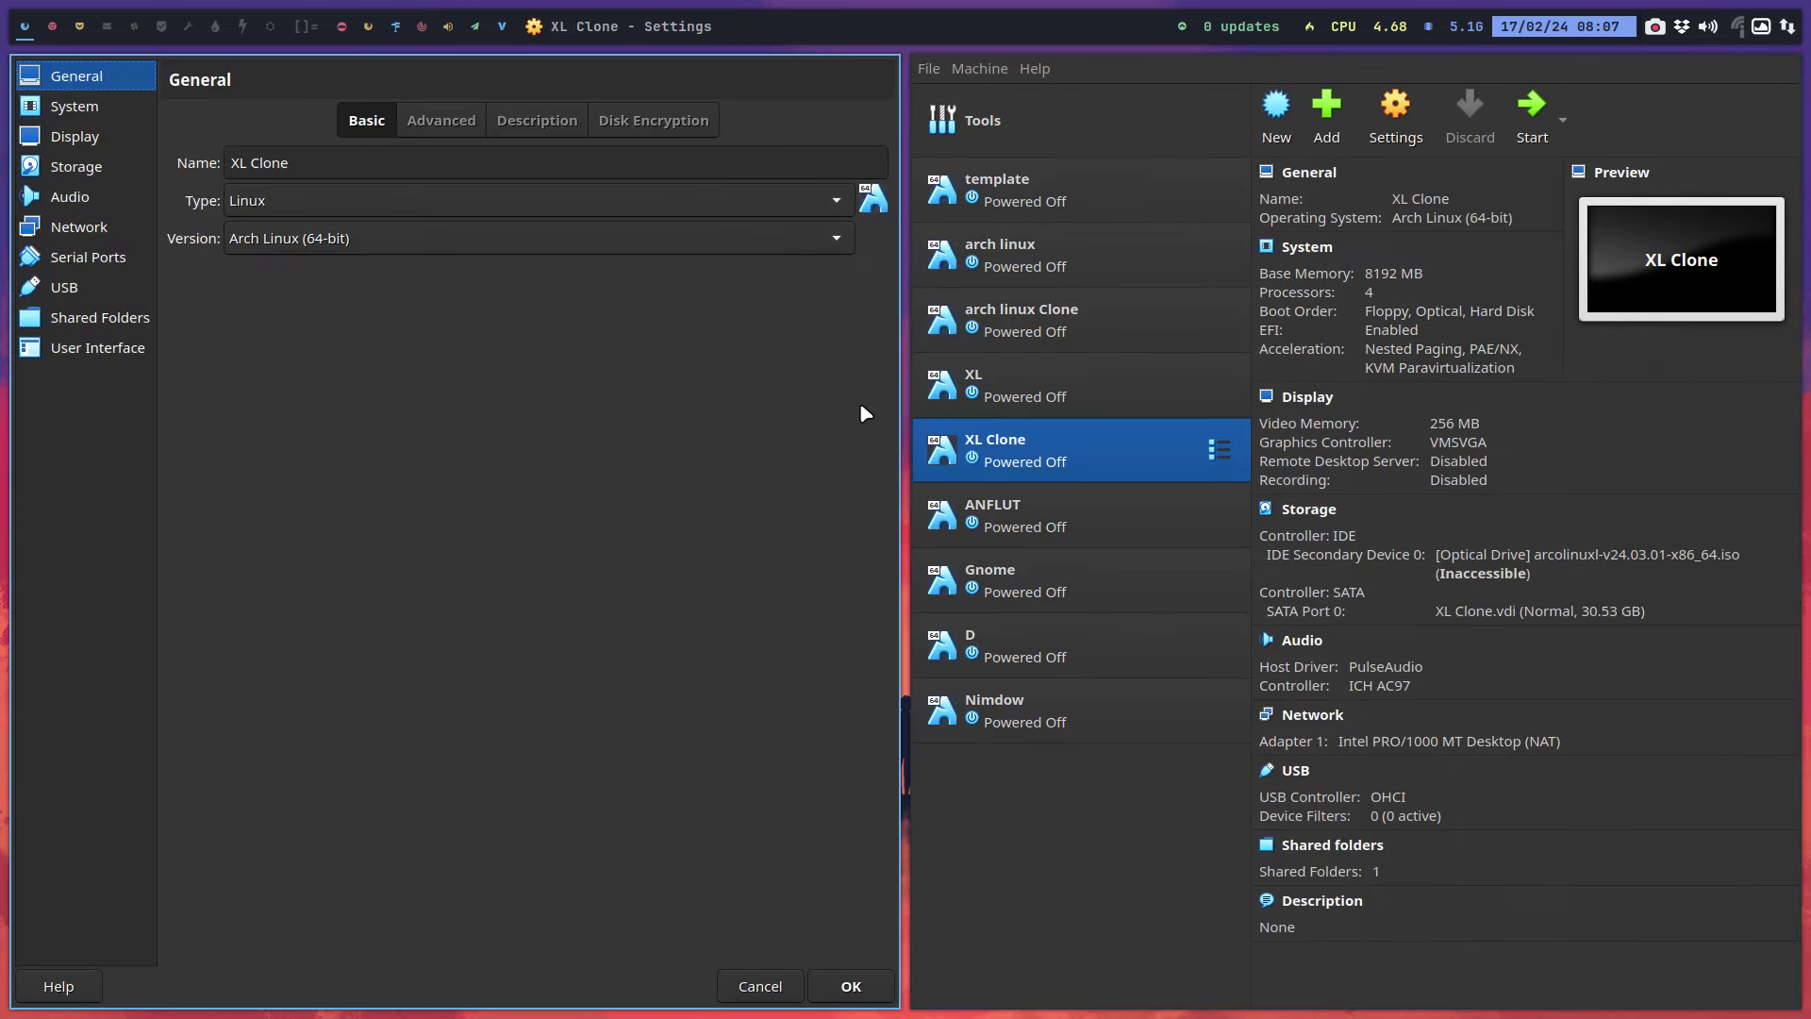
left_click(95, 170)
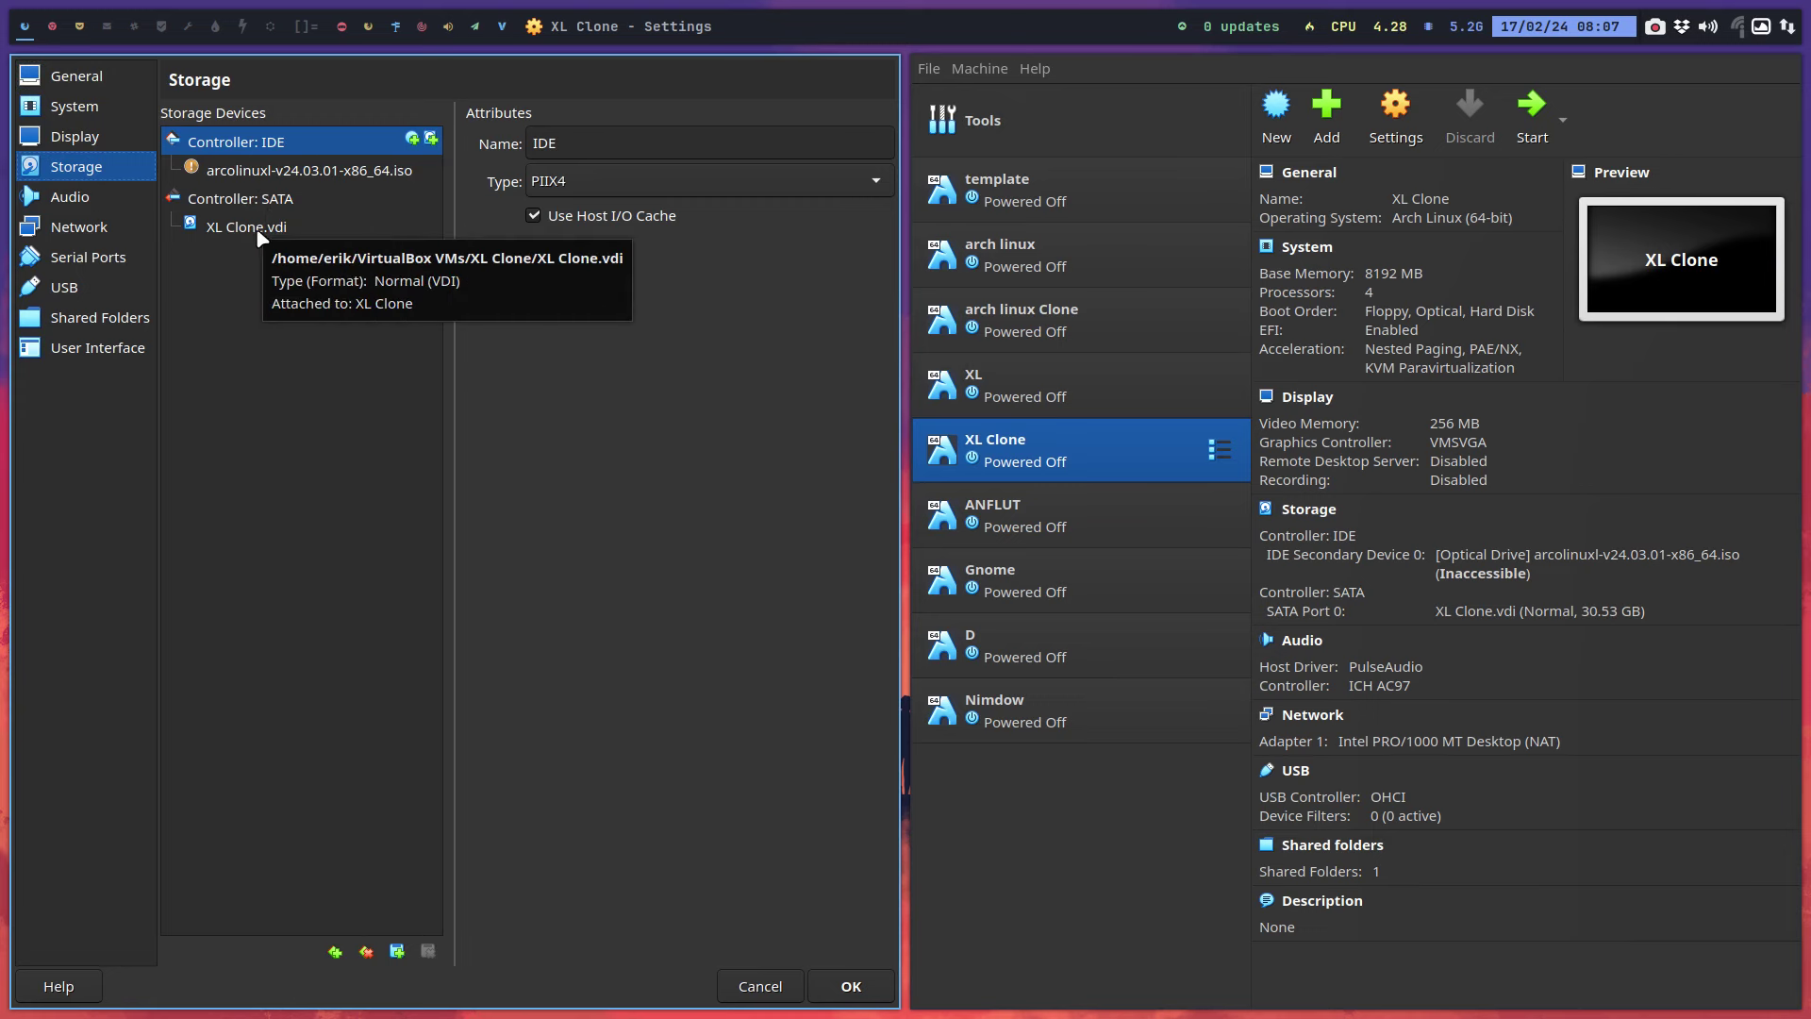
left_click(281, 200)
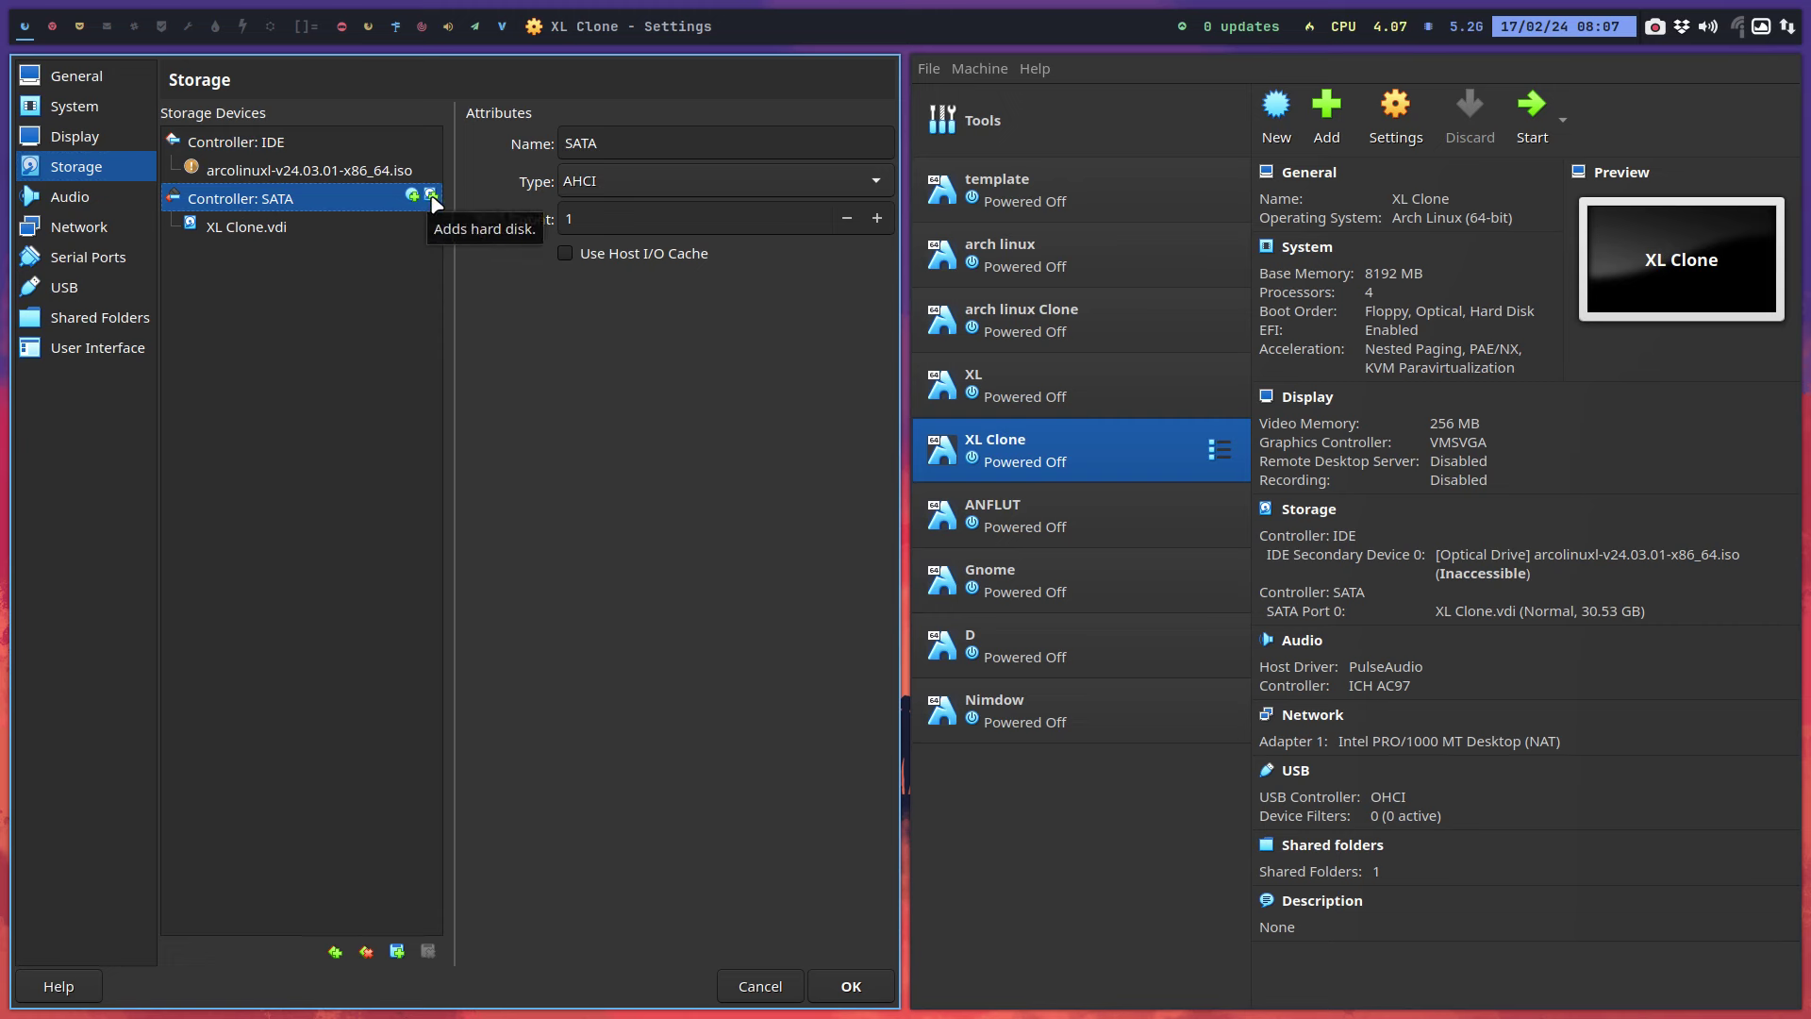
left_click(431, 195)
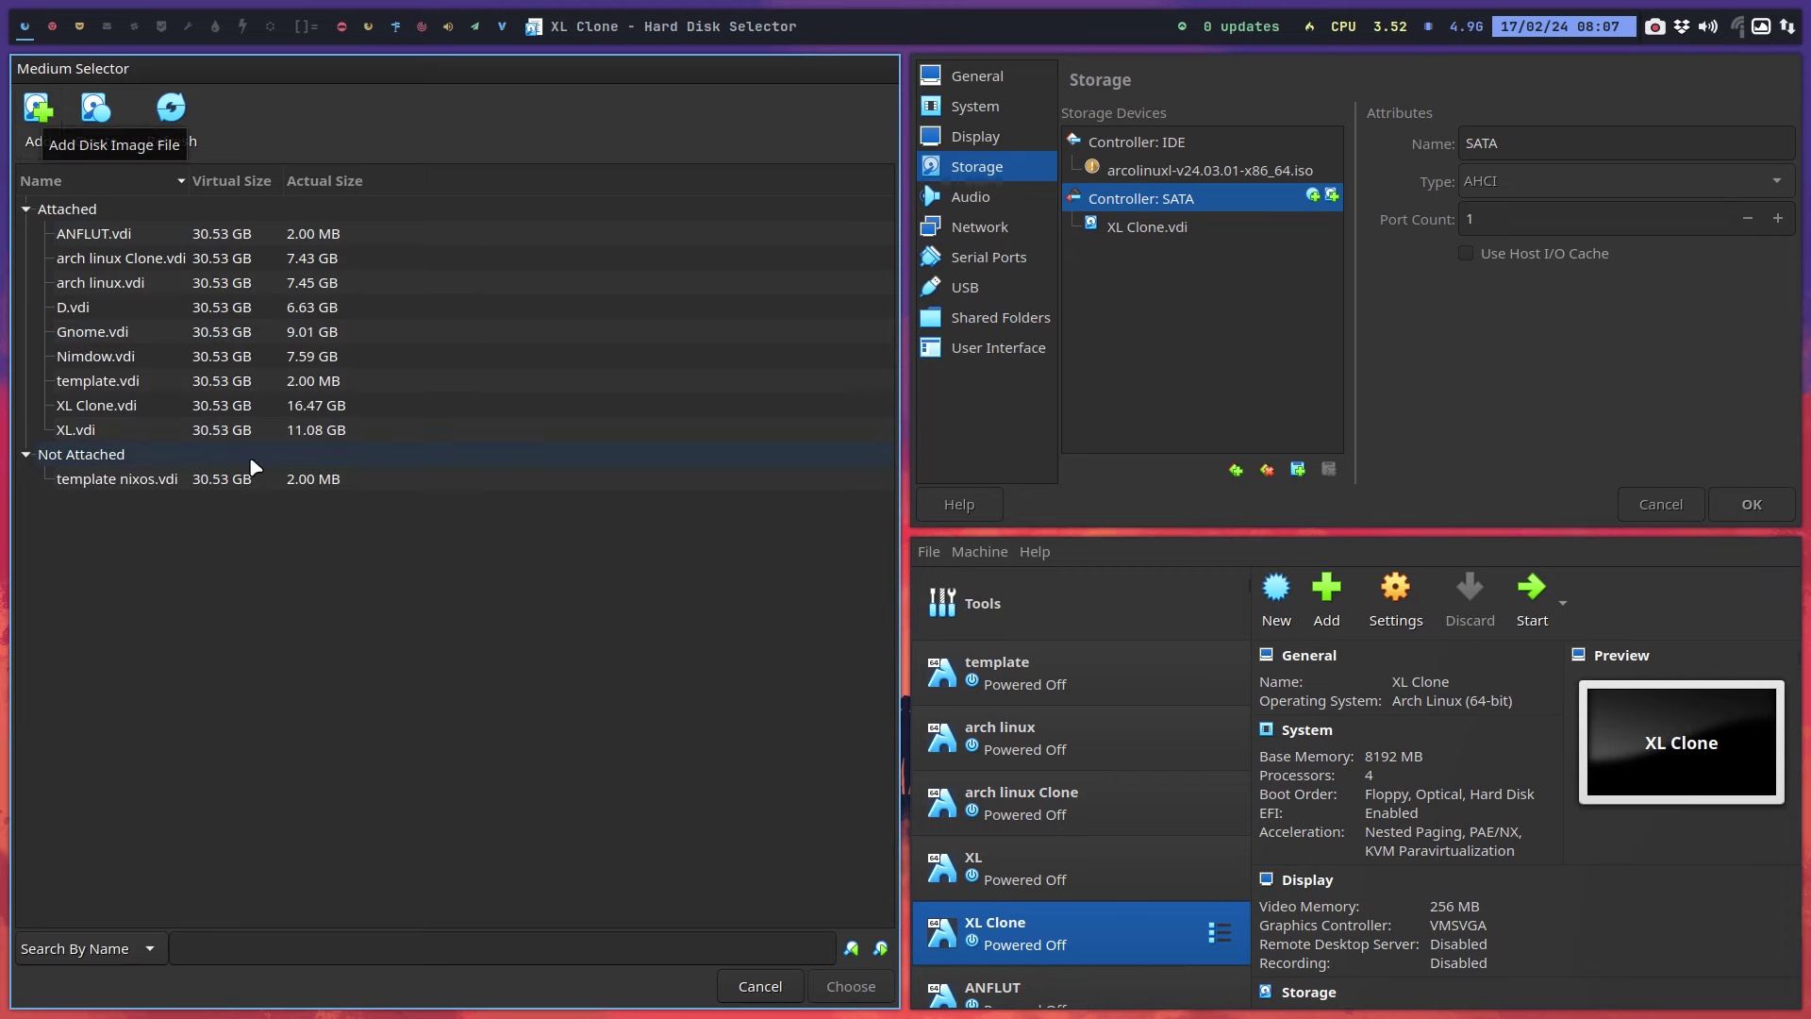
left_click(98, 127)
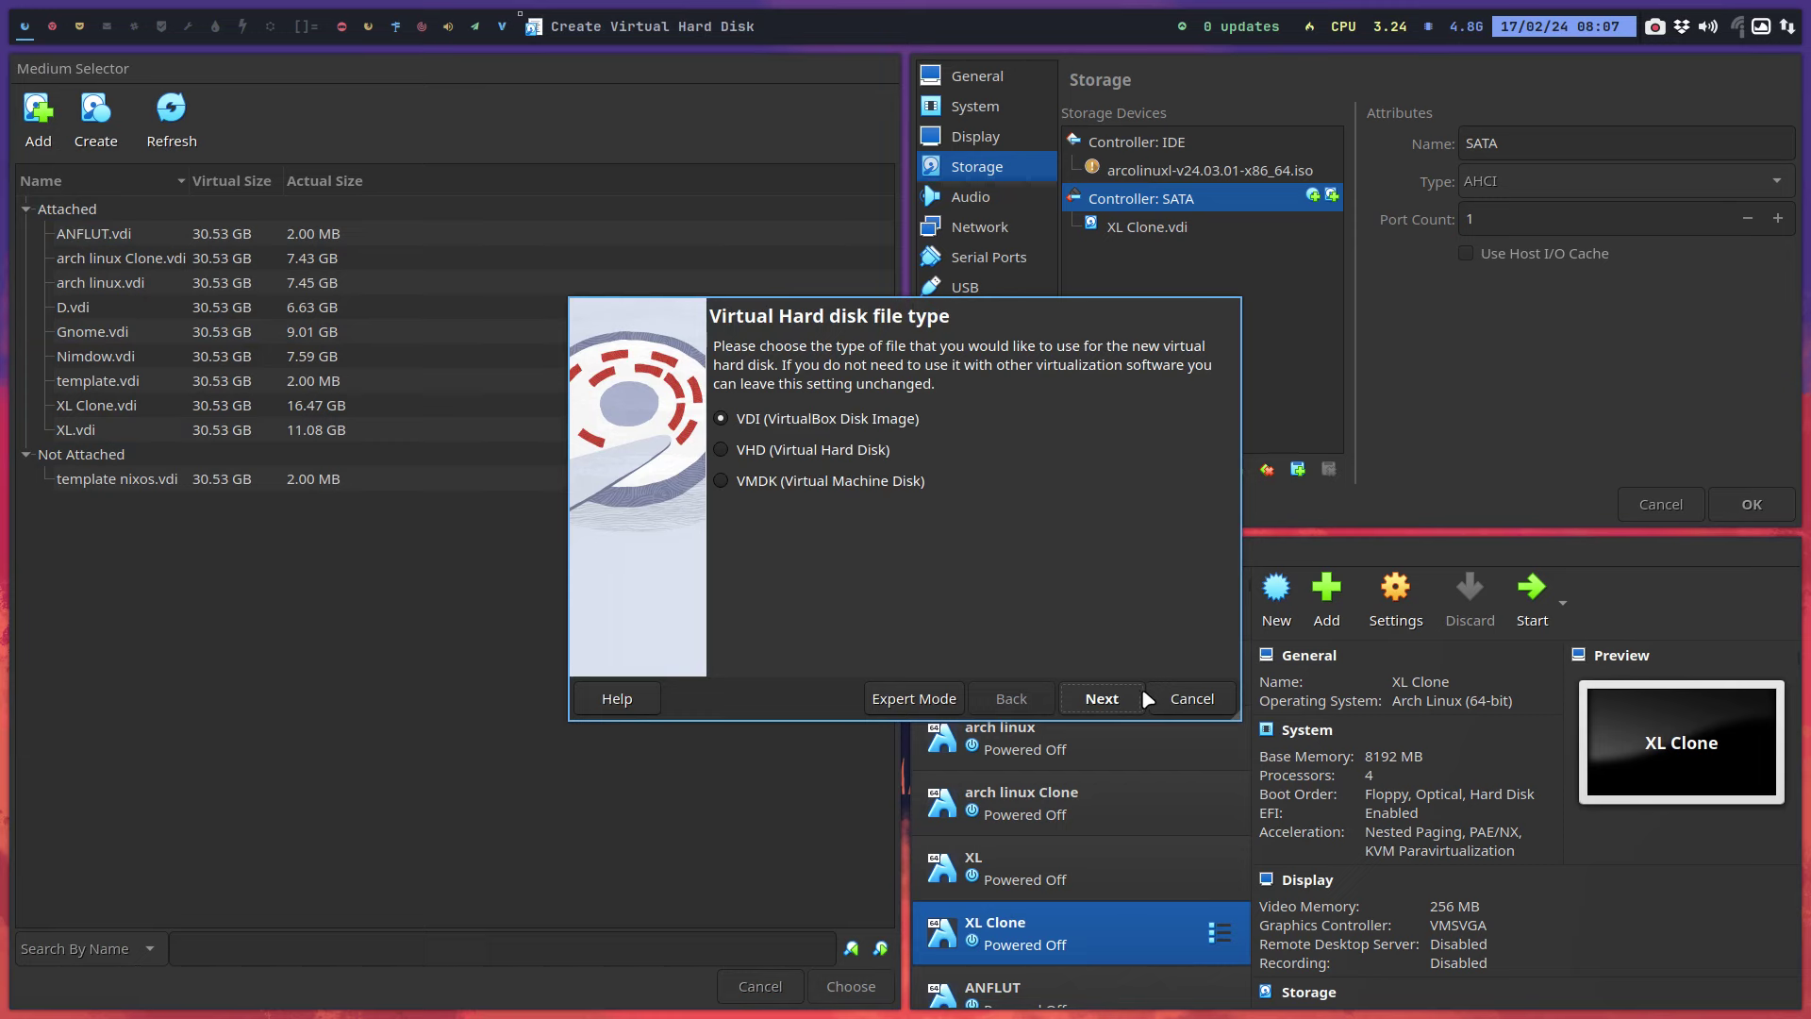
left_click(1120, 700)
left_click(1121, 700)
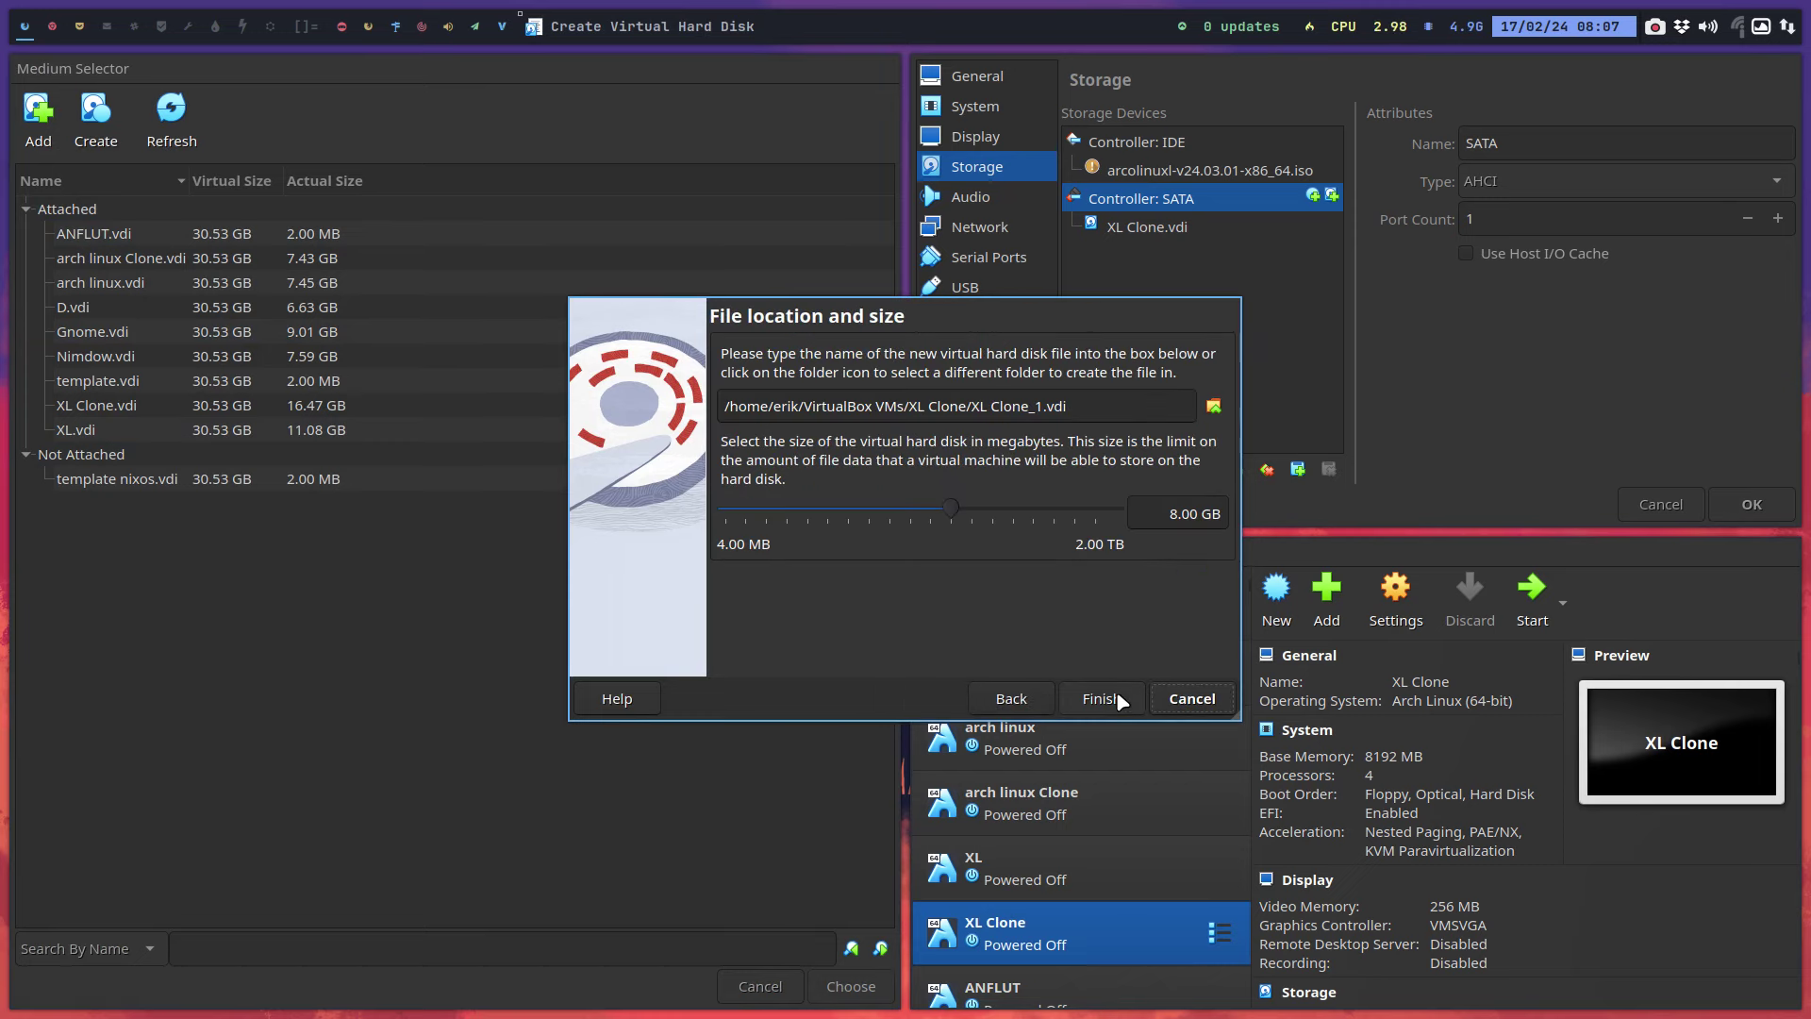
left_click_drag(950, 512, 1039, 514)
left_click(1104, 699)
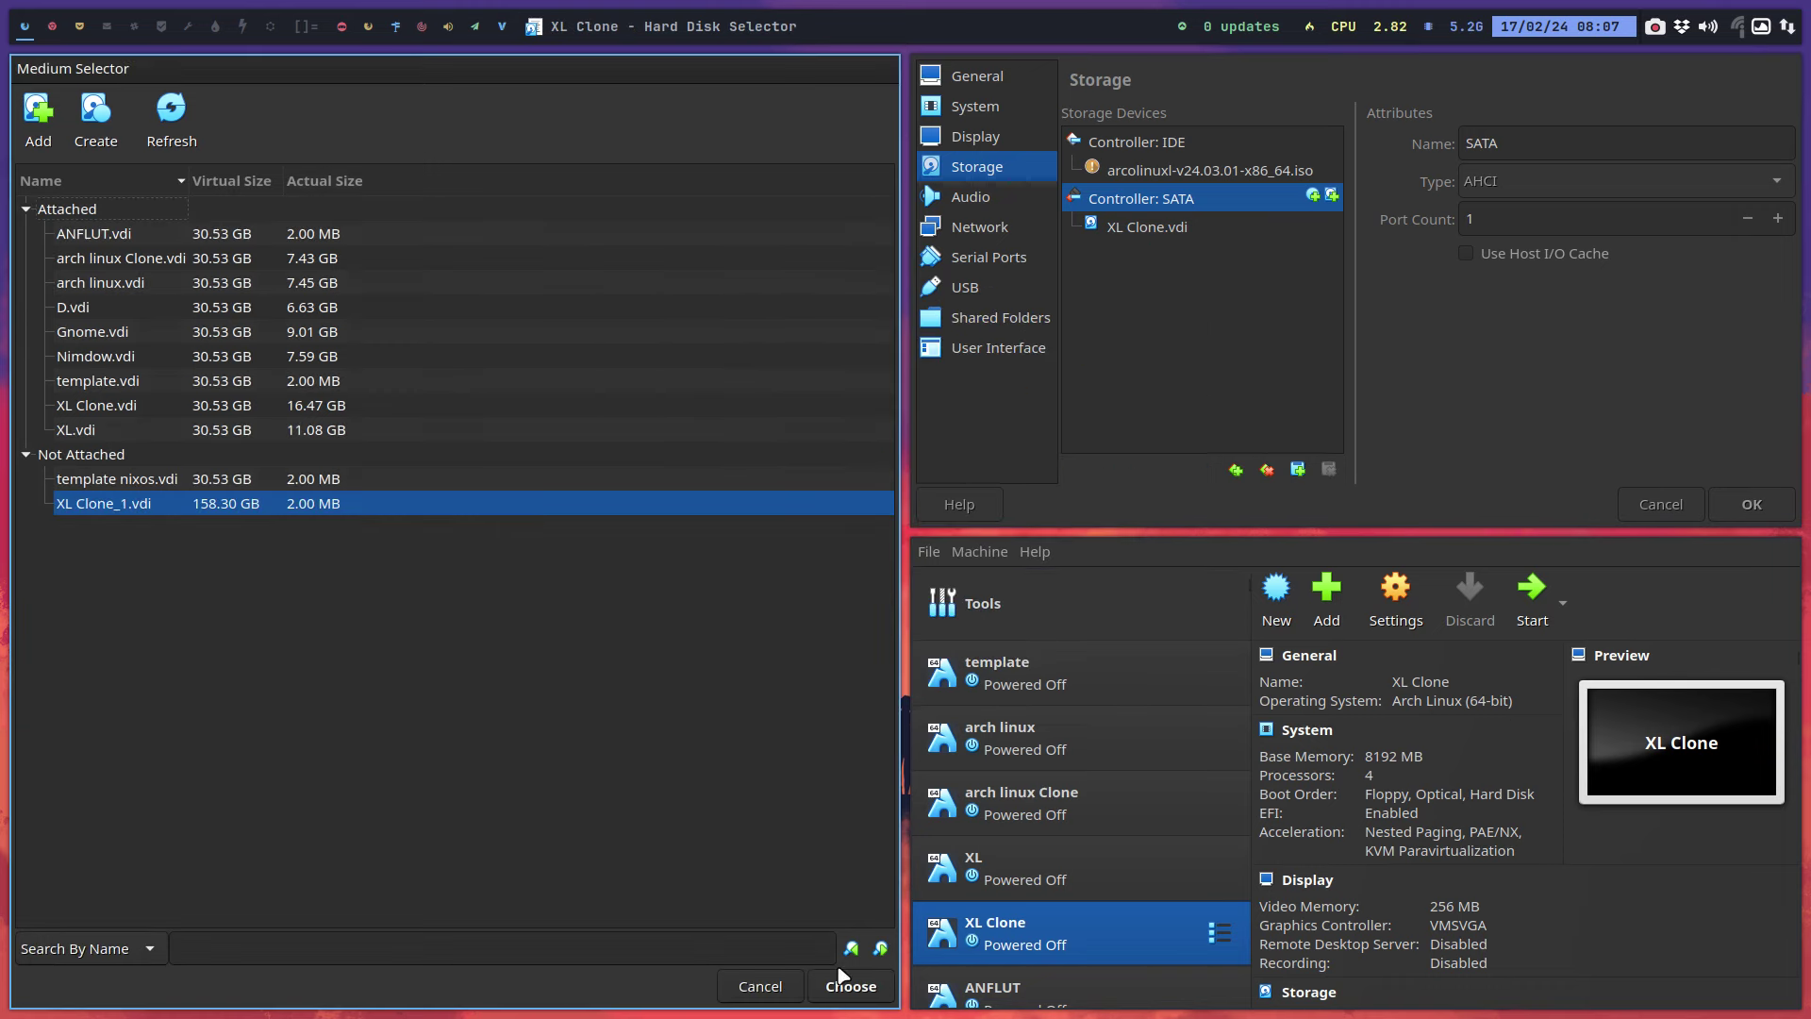
- Attach the new virtual disk to the SATA controller and save the machine's settings
left_click(876, 998)
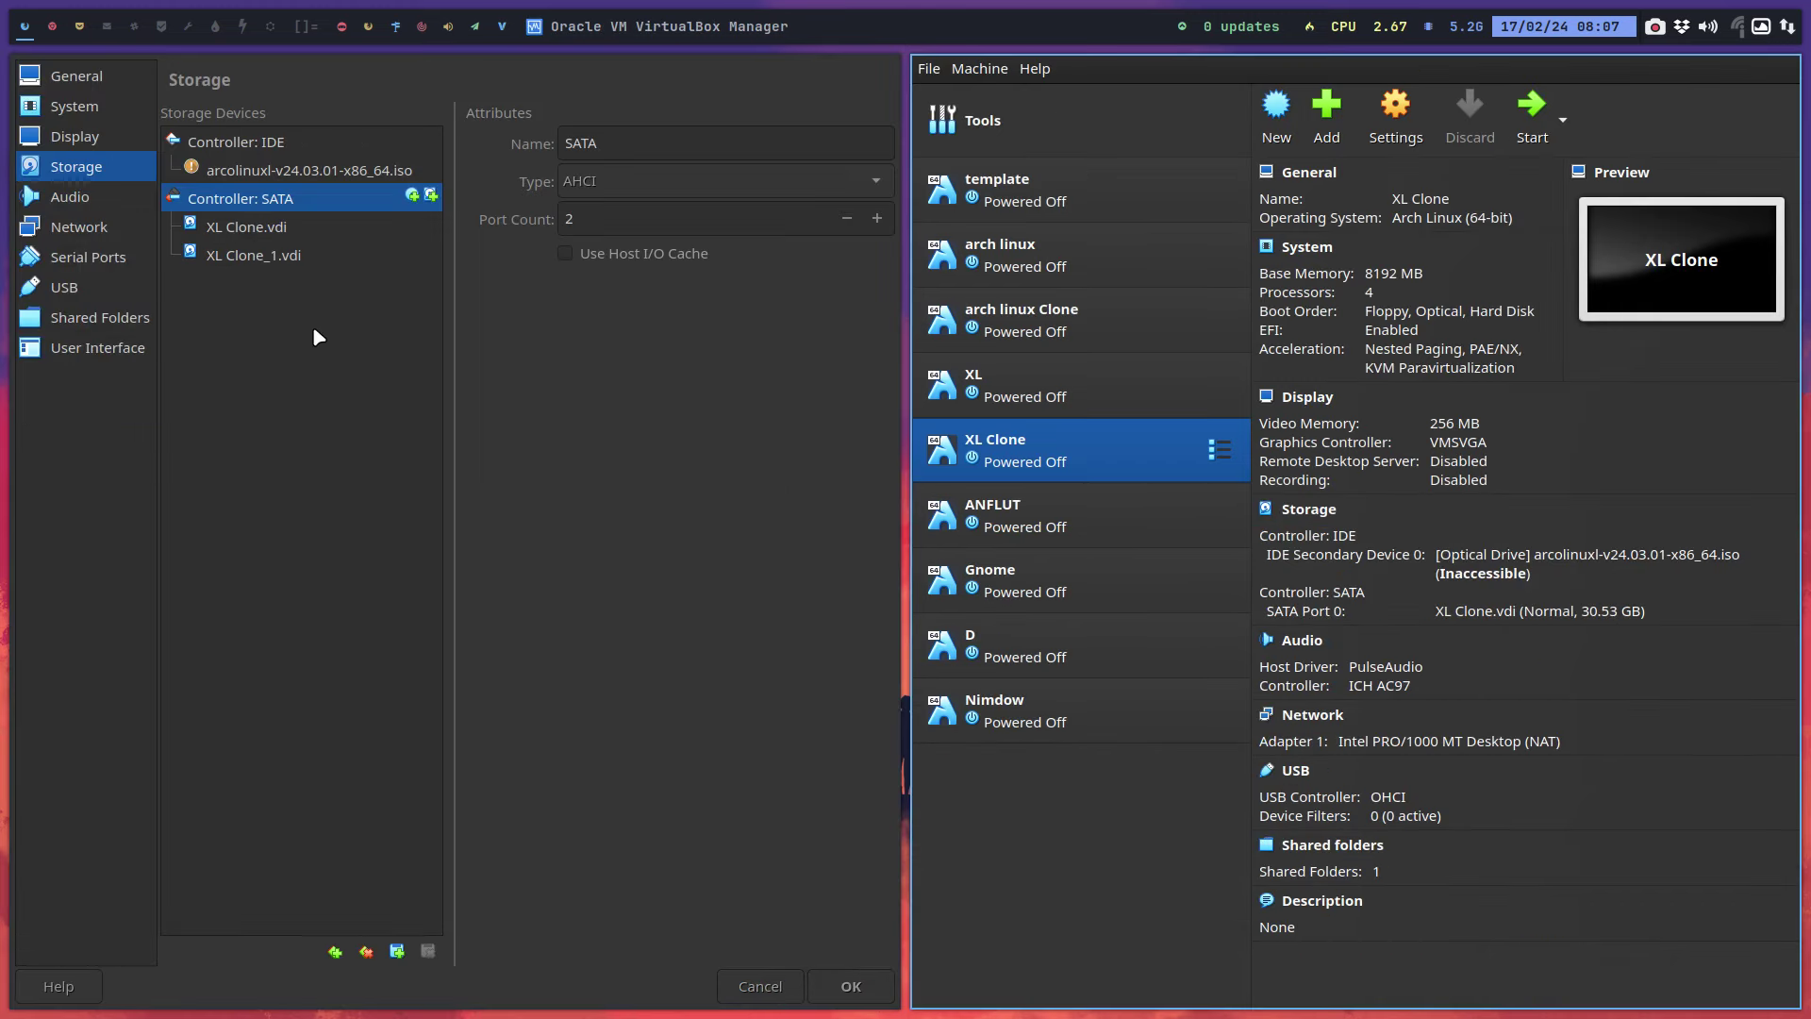
left_click(296, 262)
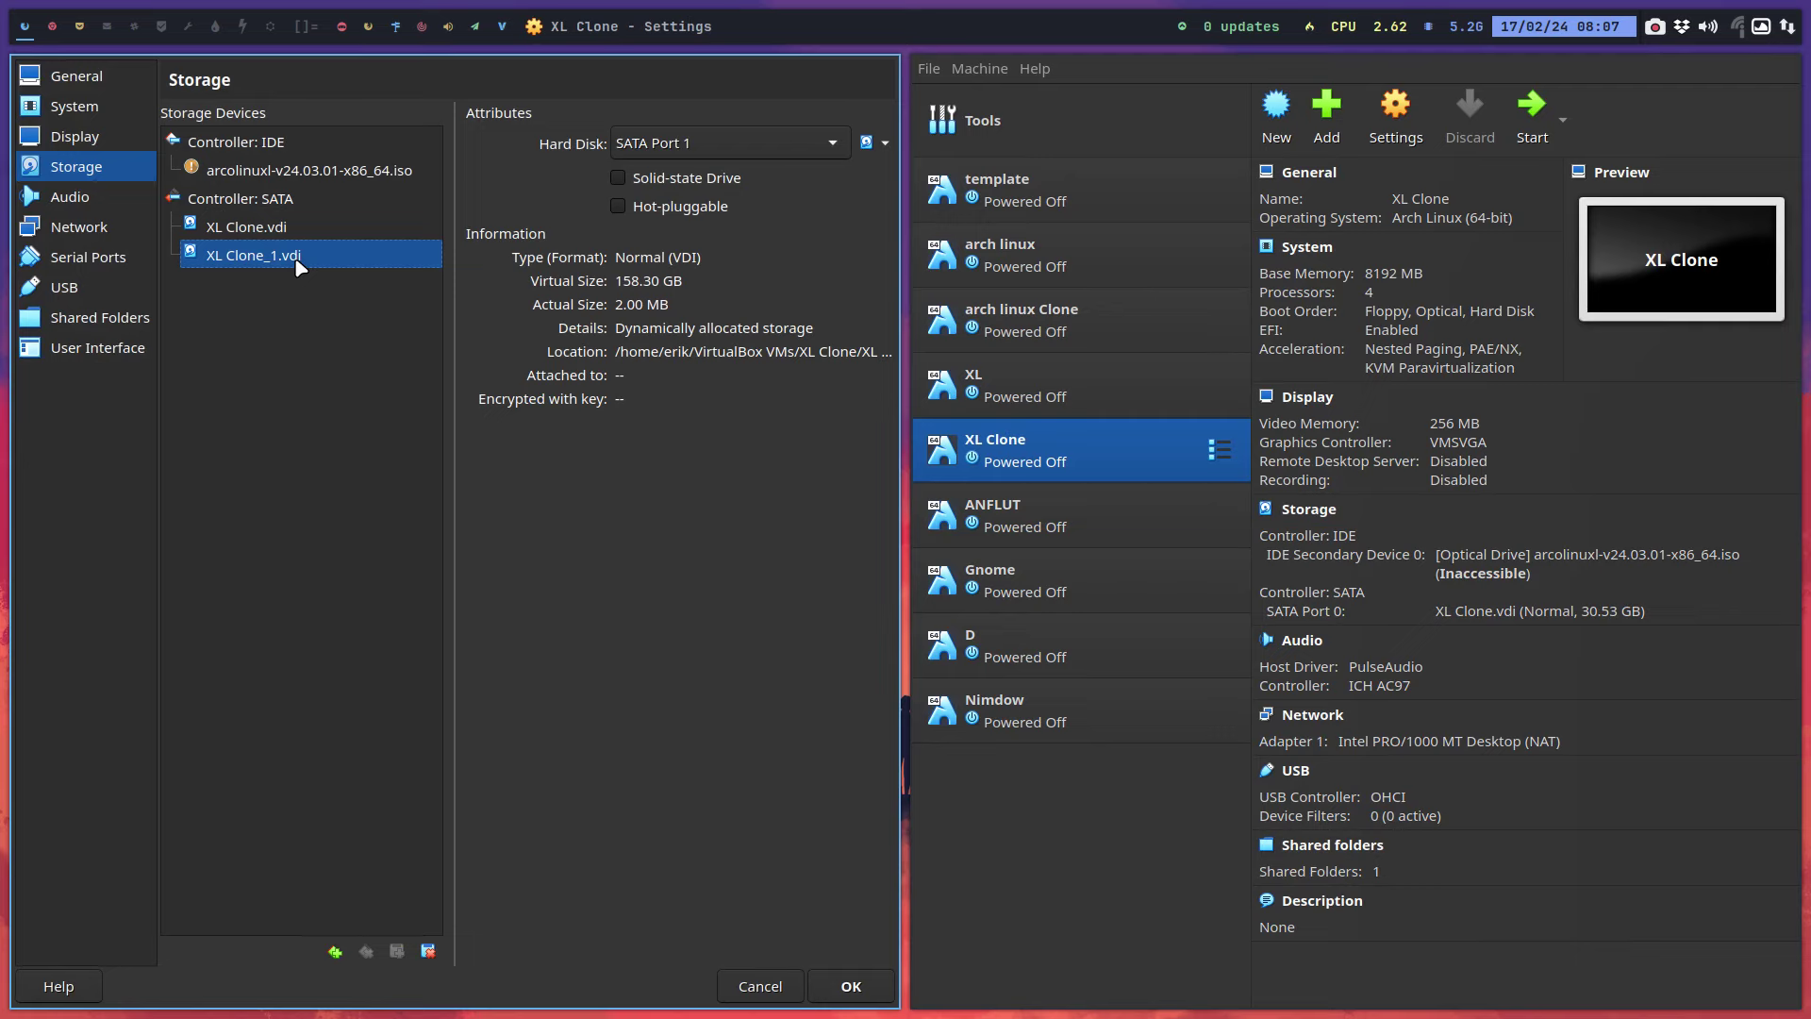
left_click(849, 988)
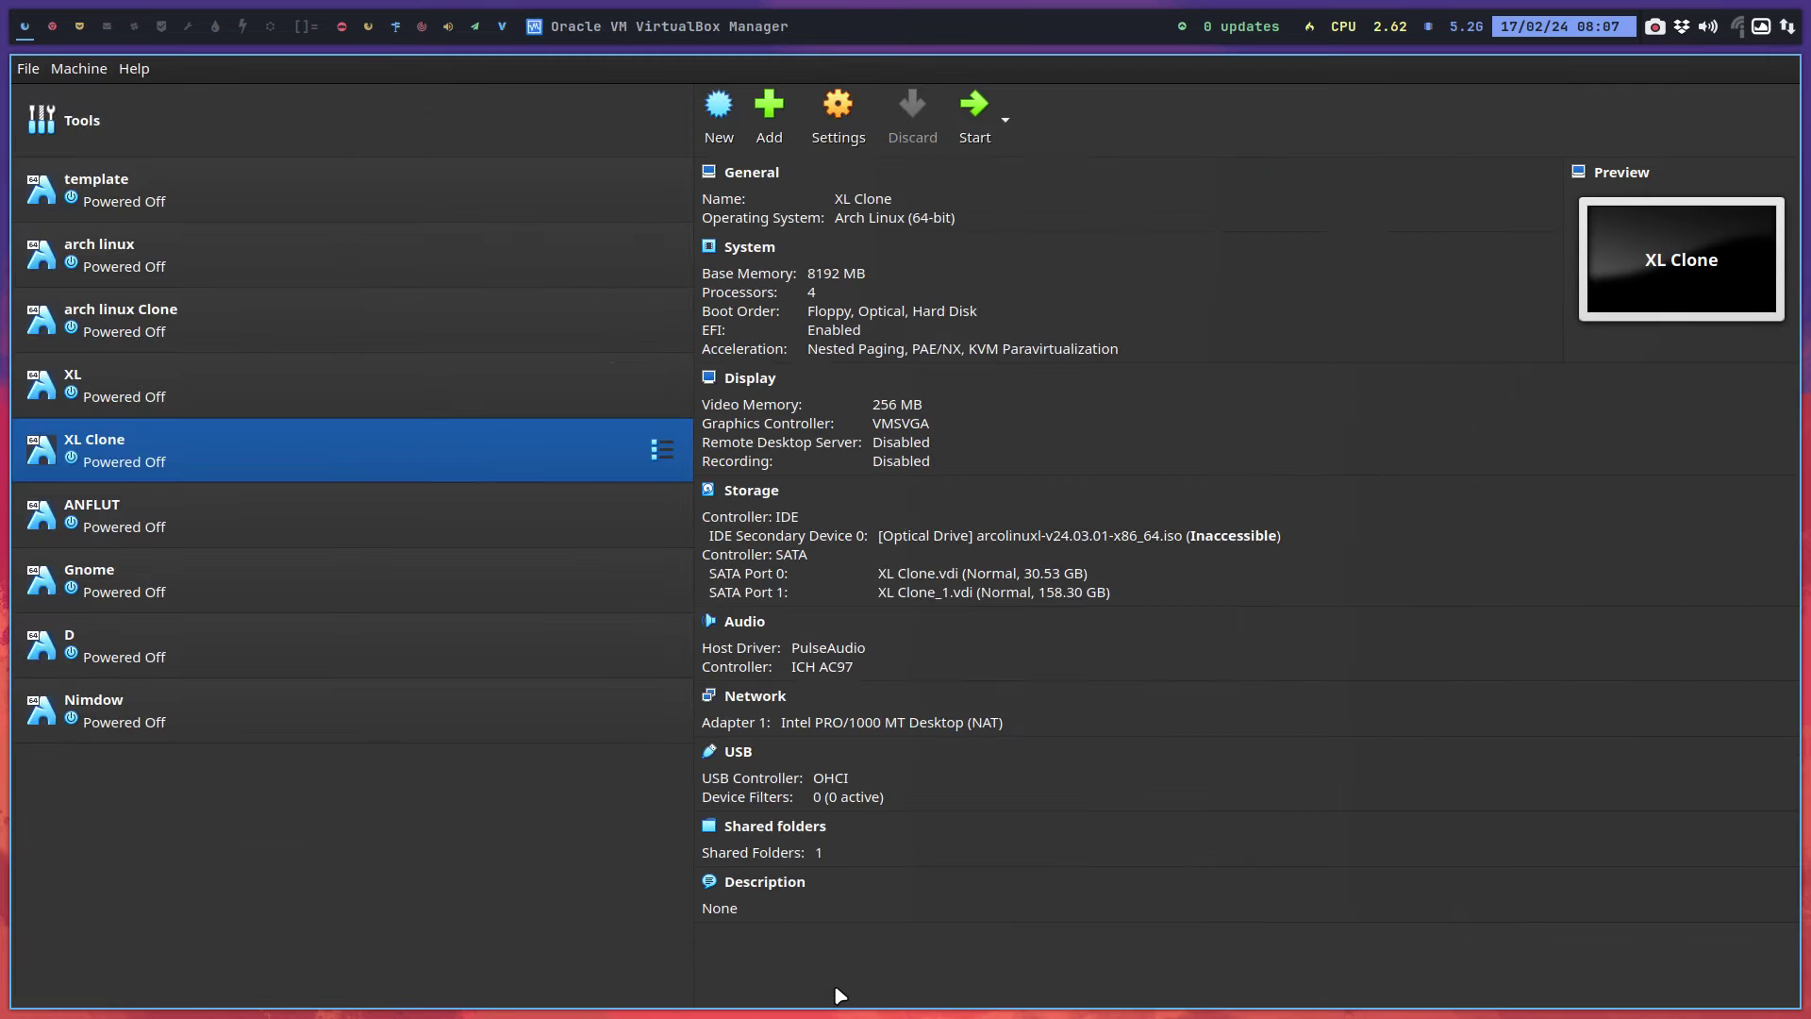
- Start XL Clone, boot the ArcoLinux Linux entry and make the guest desktop fill the whole screen
left_click(967, 115)
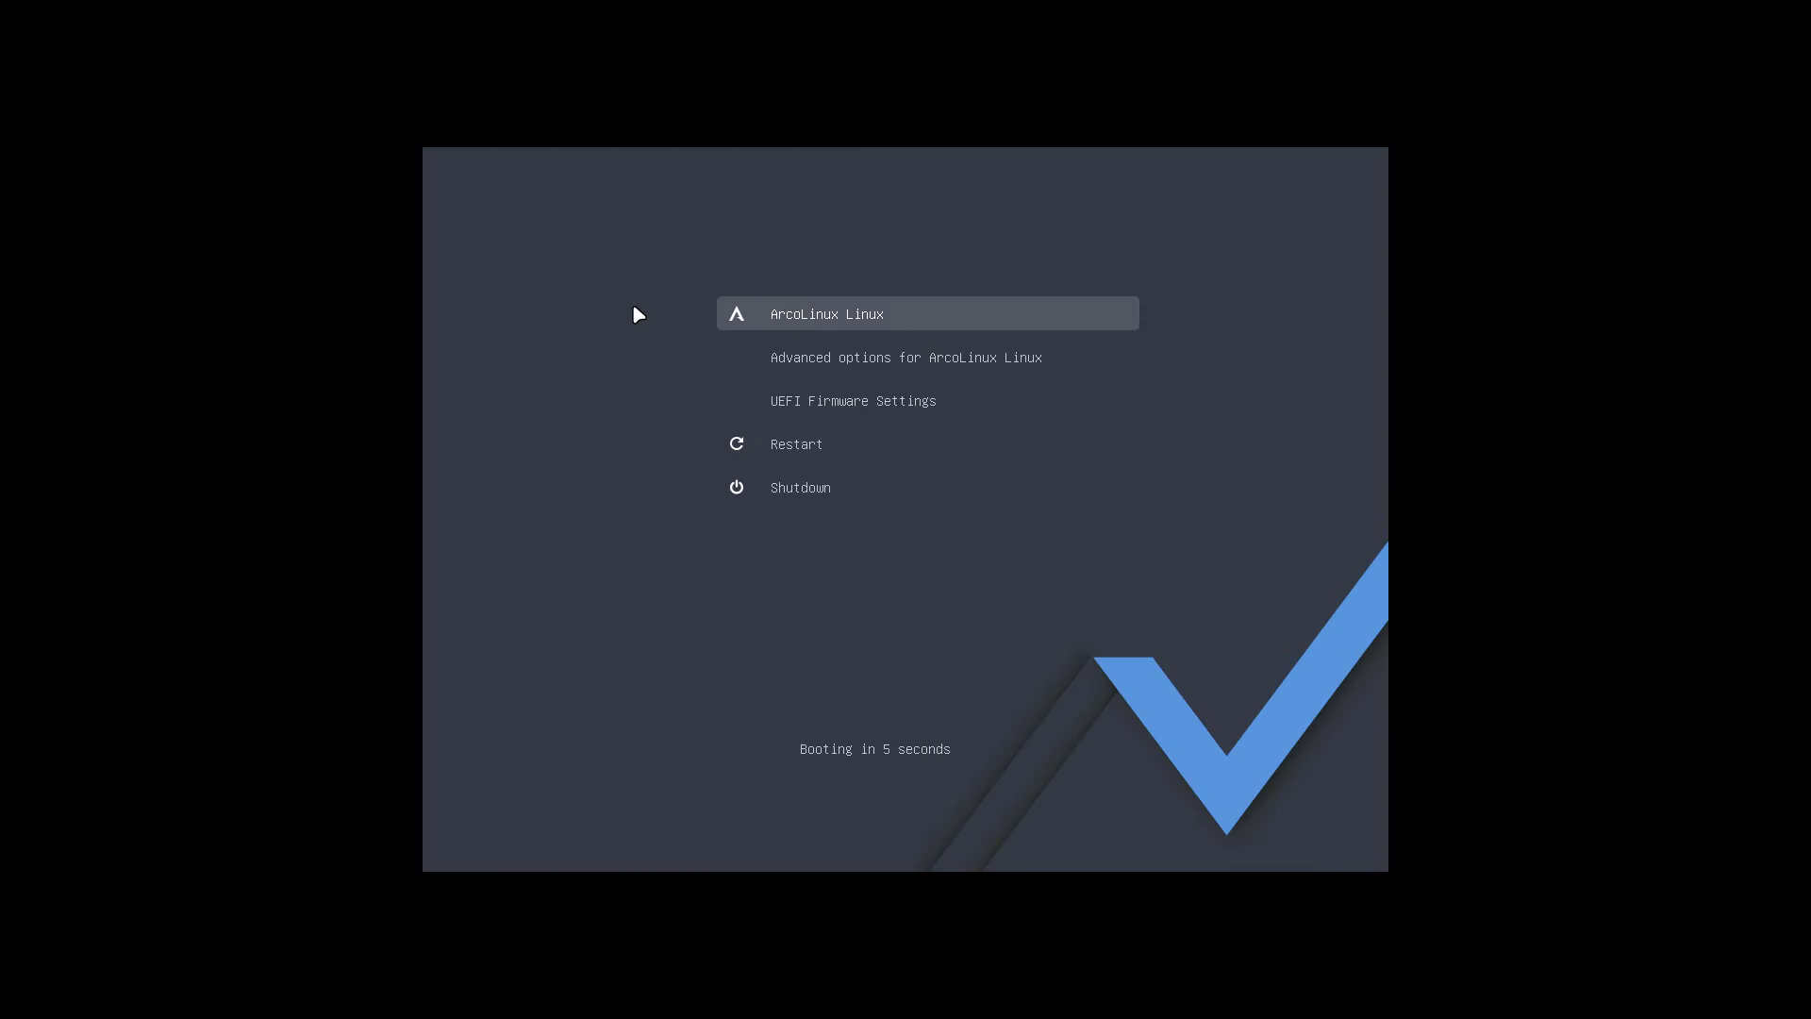
key("Return")
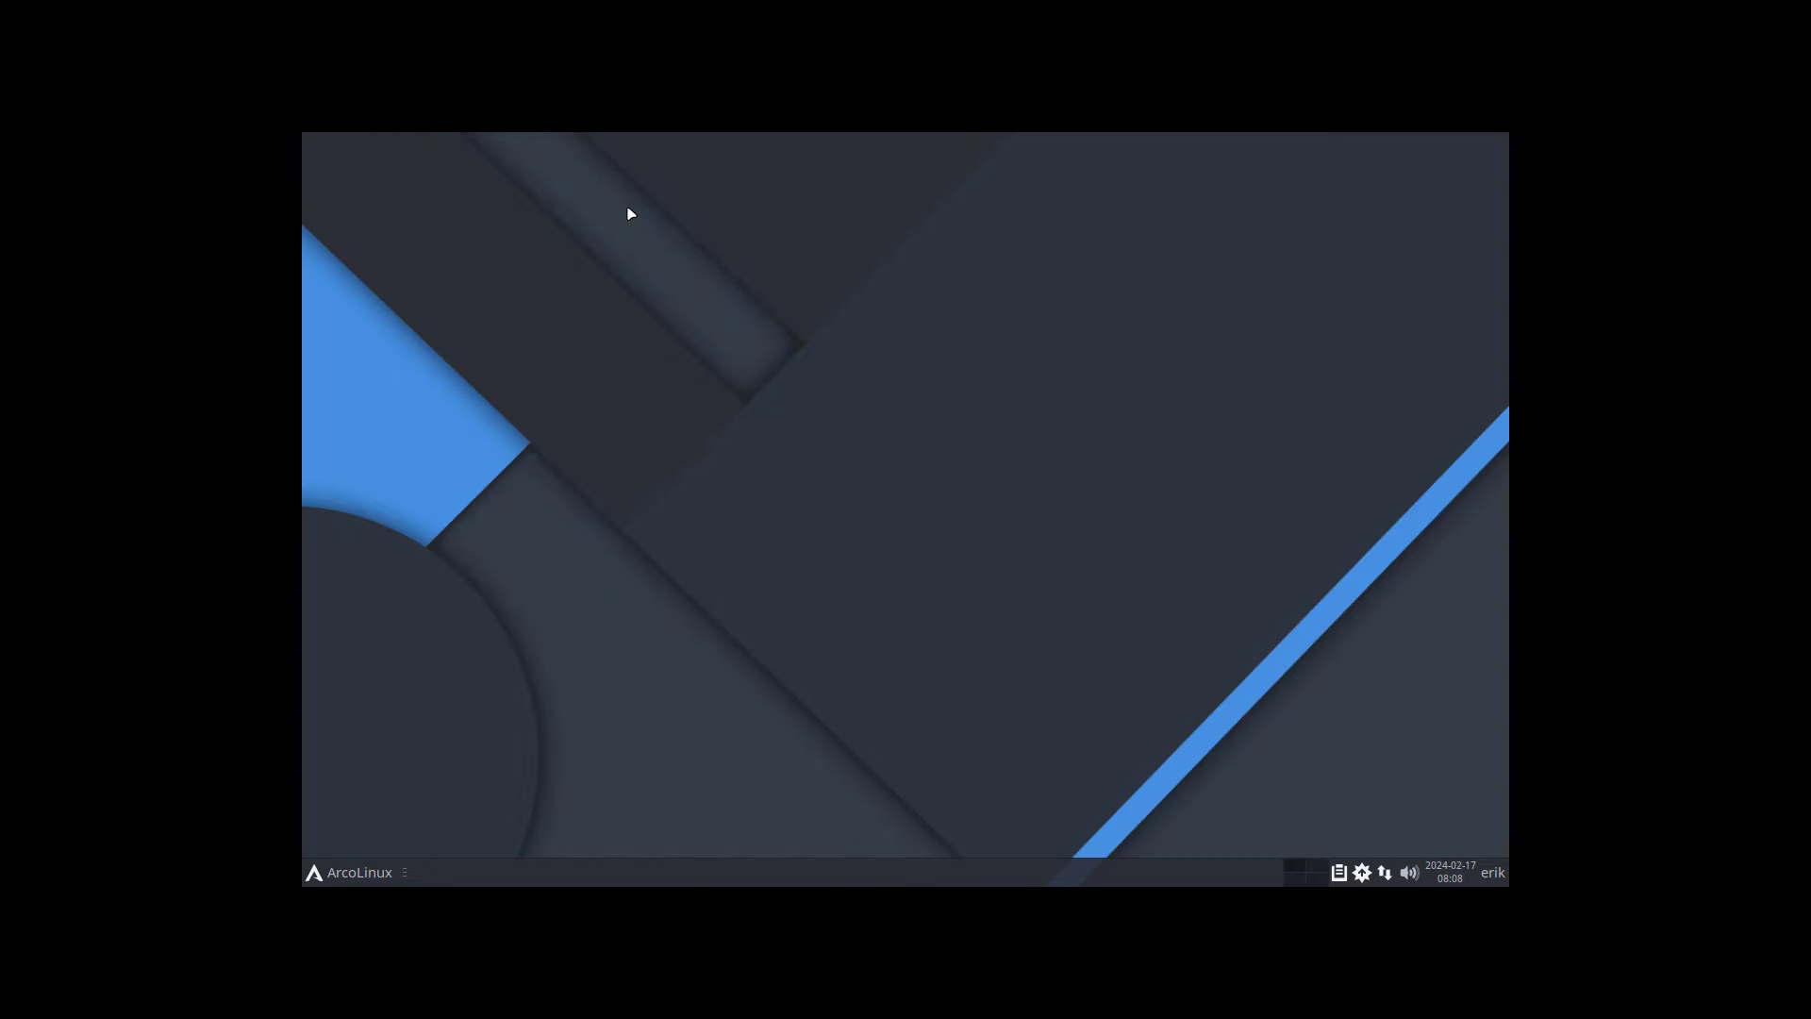
key("ctrl+f")
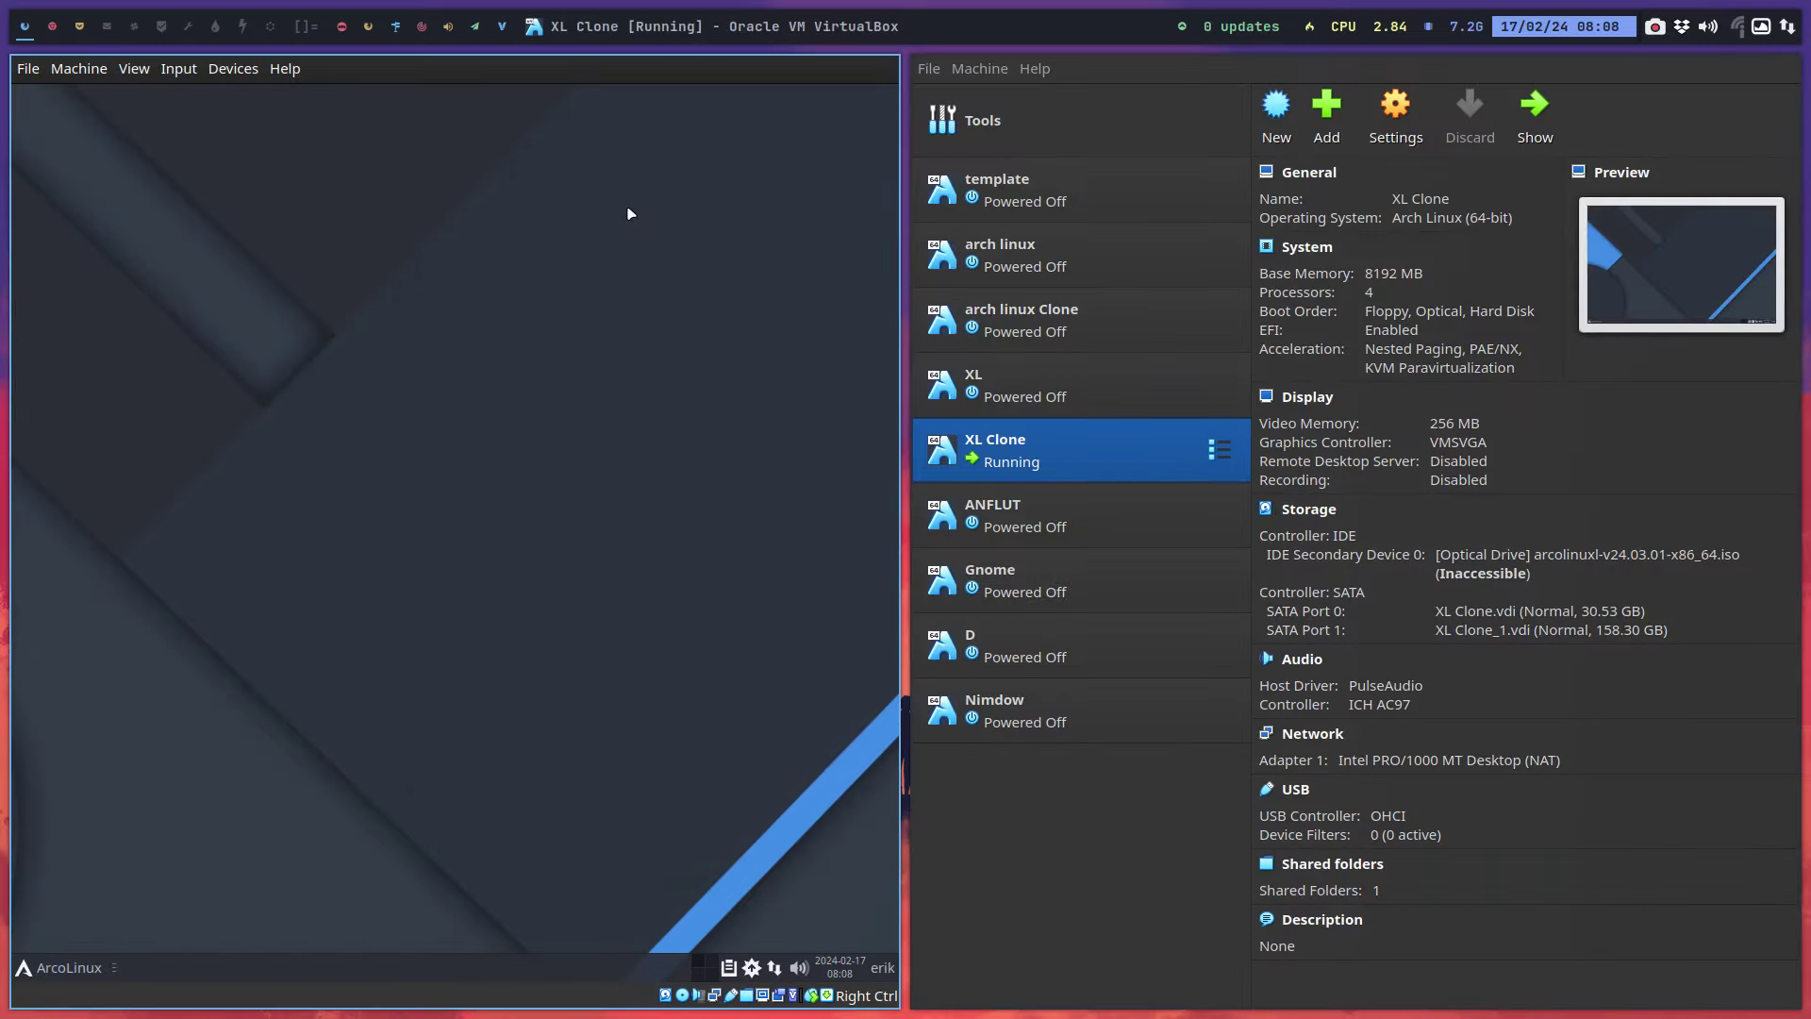
key("ctrl+f")
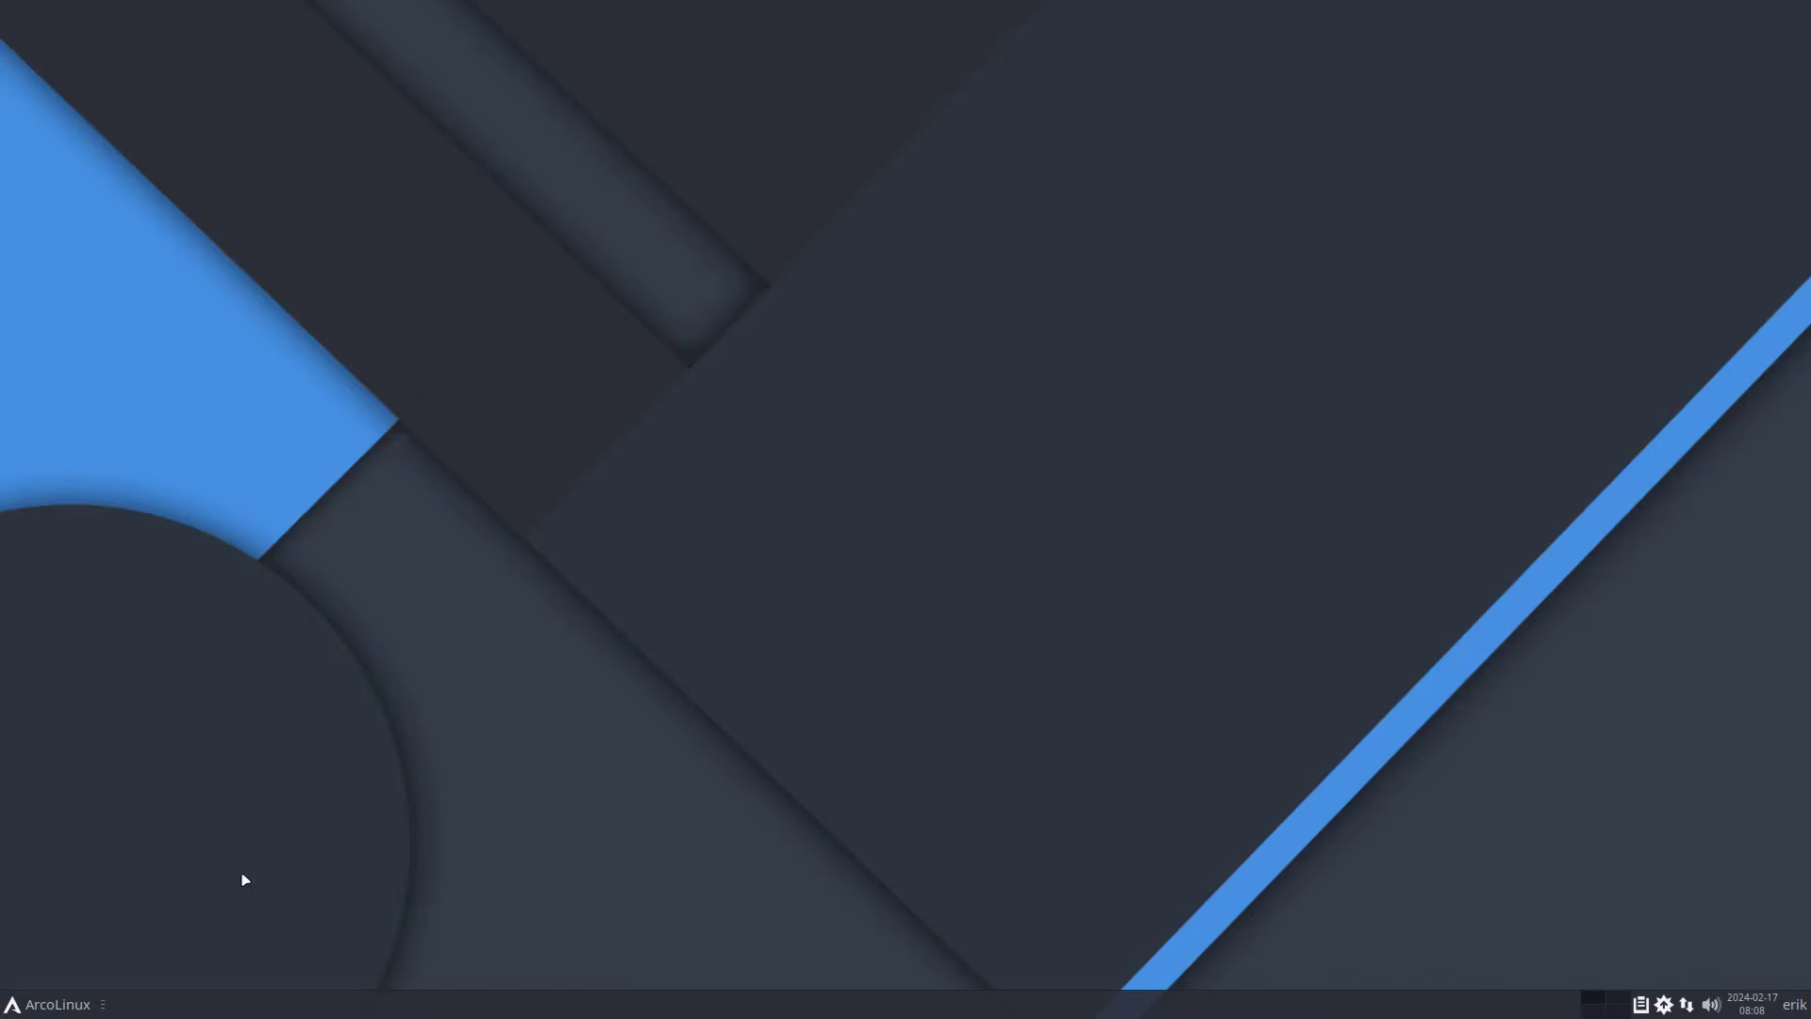
- Search the guest's applications for "disk" and launch the Disks utility
left_click(70, 1006)
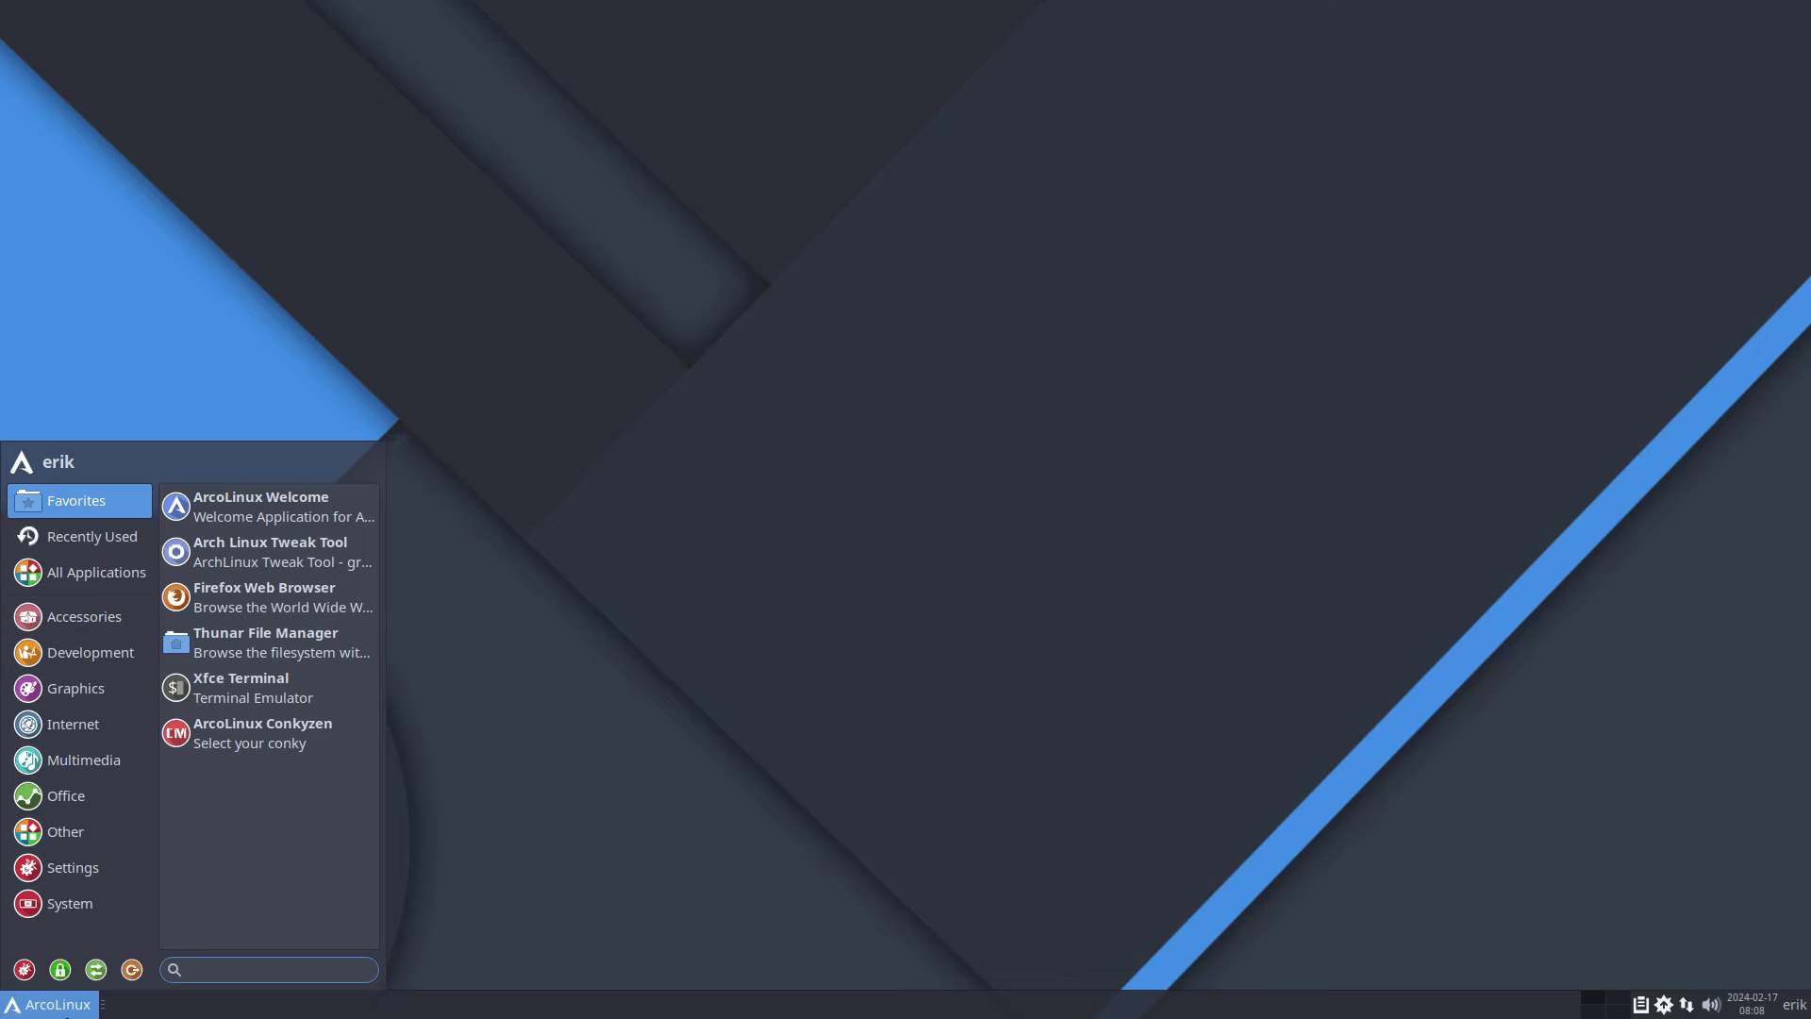
type("disk")
key("Return")
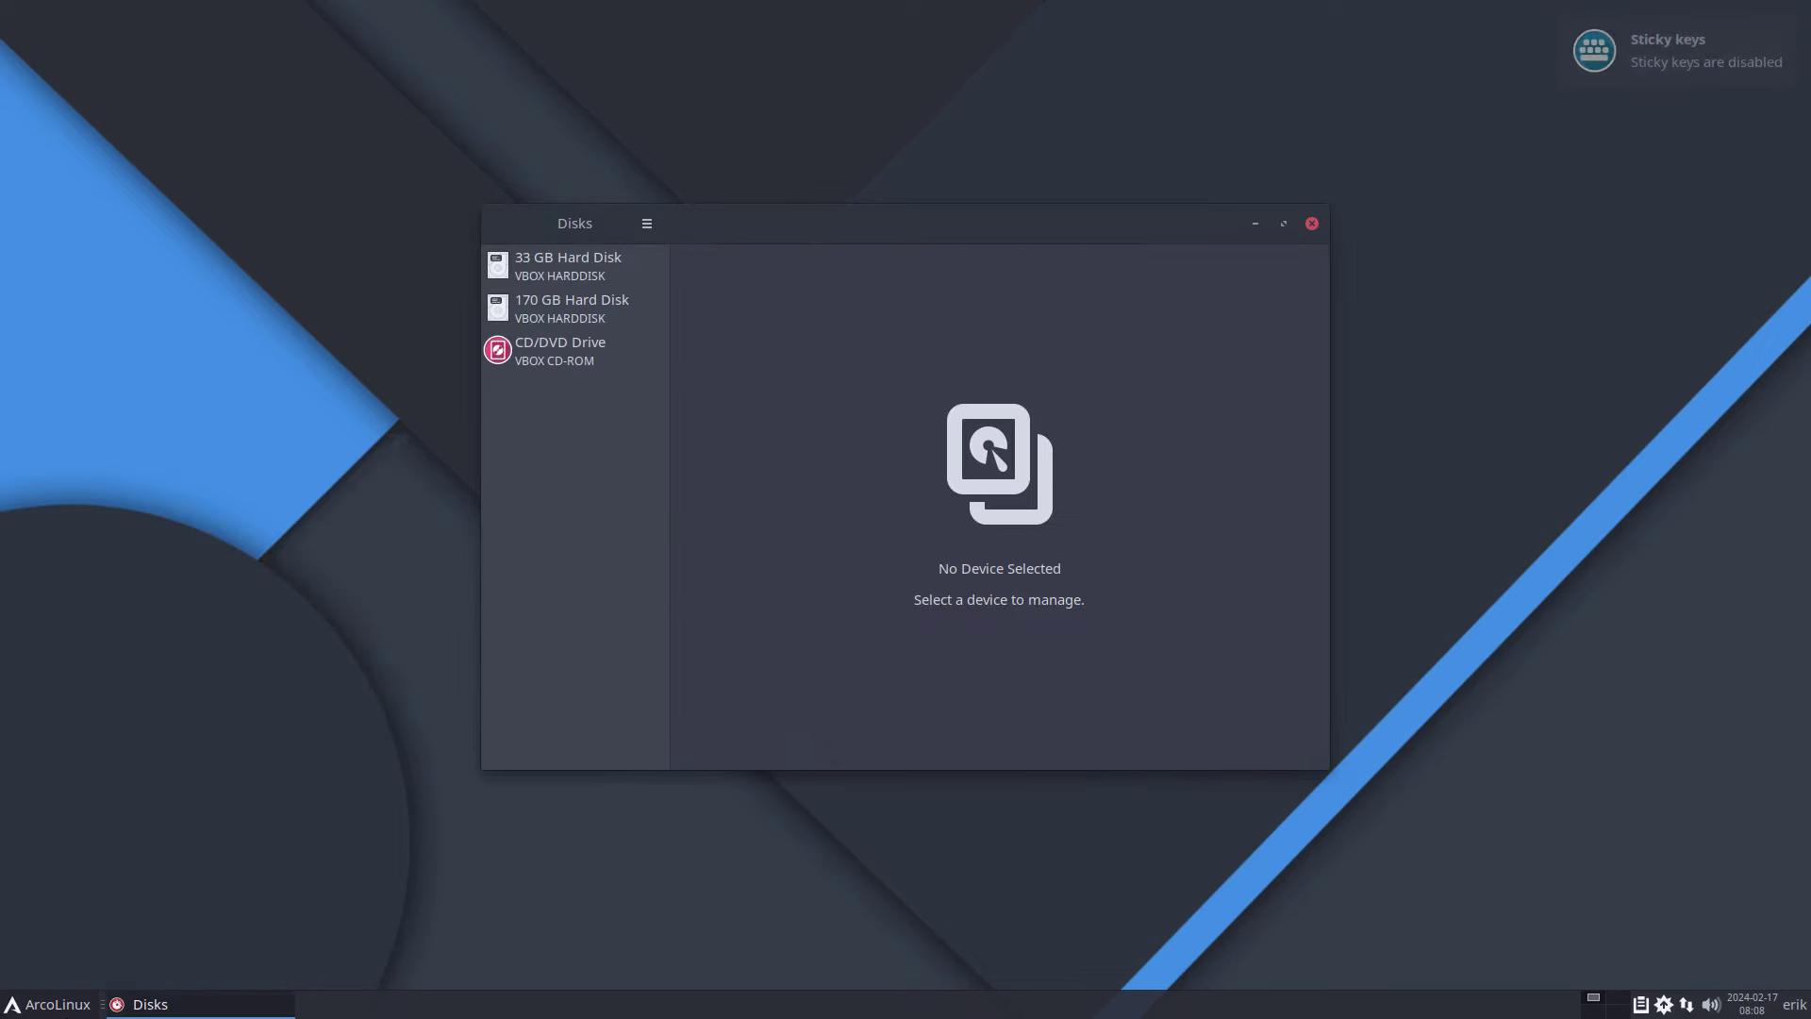
- Format the 170 GB hard disk as an Ext4 volume named DATA, authenticating with the account password
left_click(624, 325)
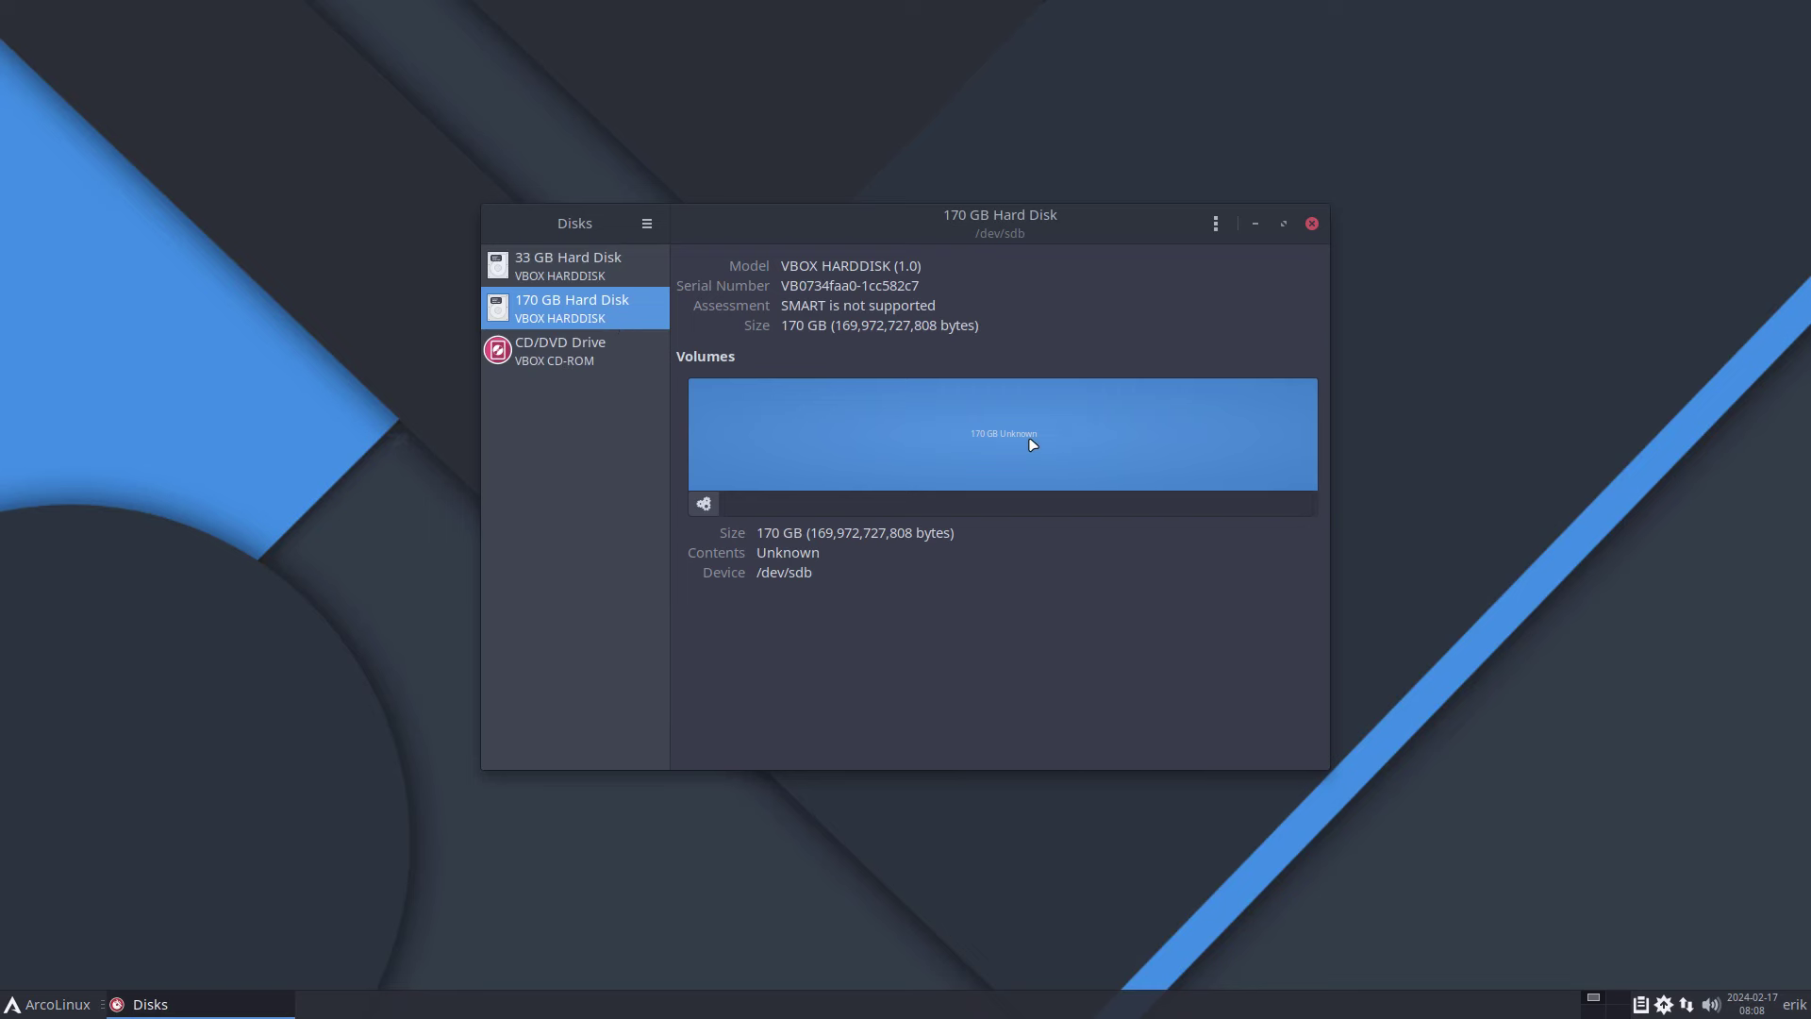
left_click(704, 506)
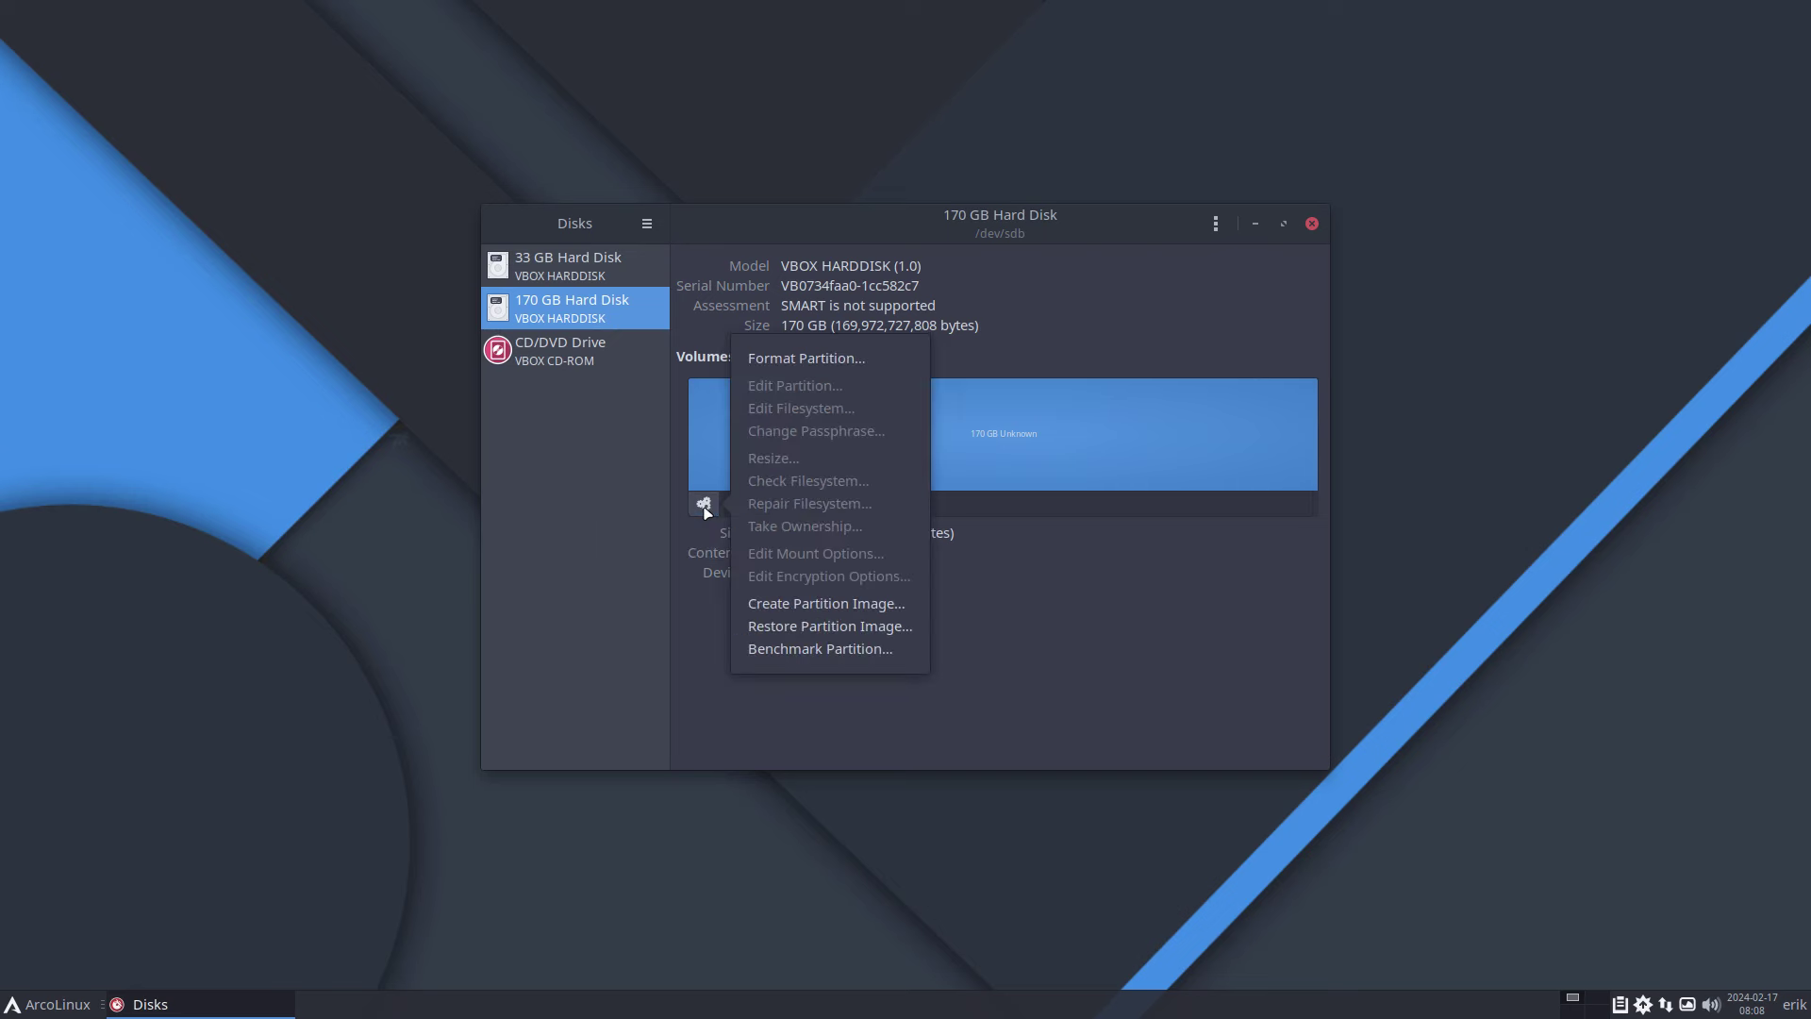
left_click(842, 360)
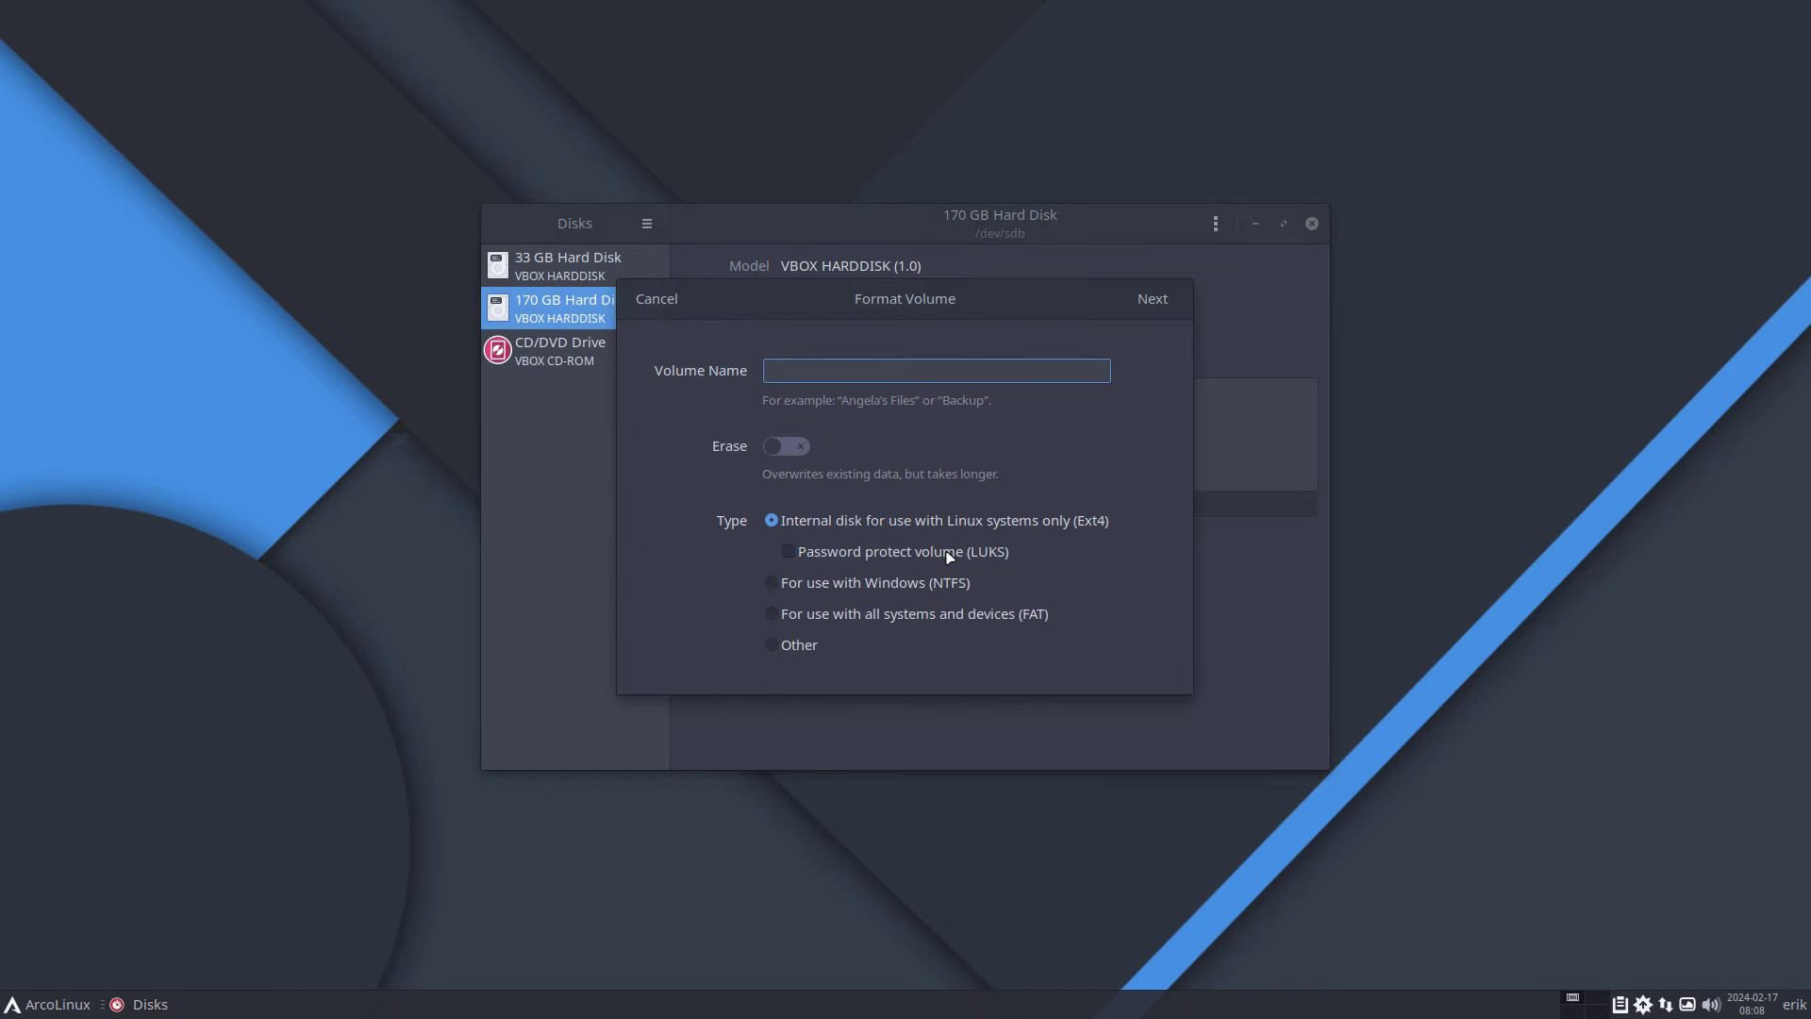
type("DAYA")
type("TA")
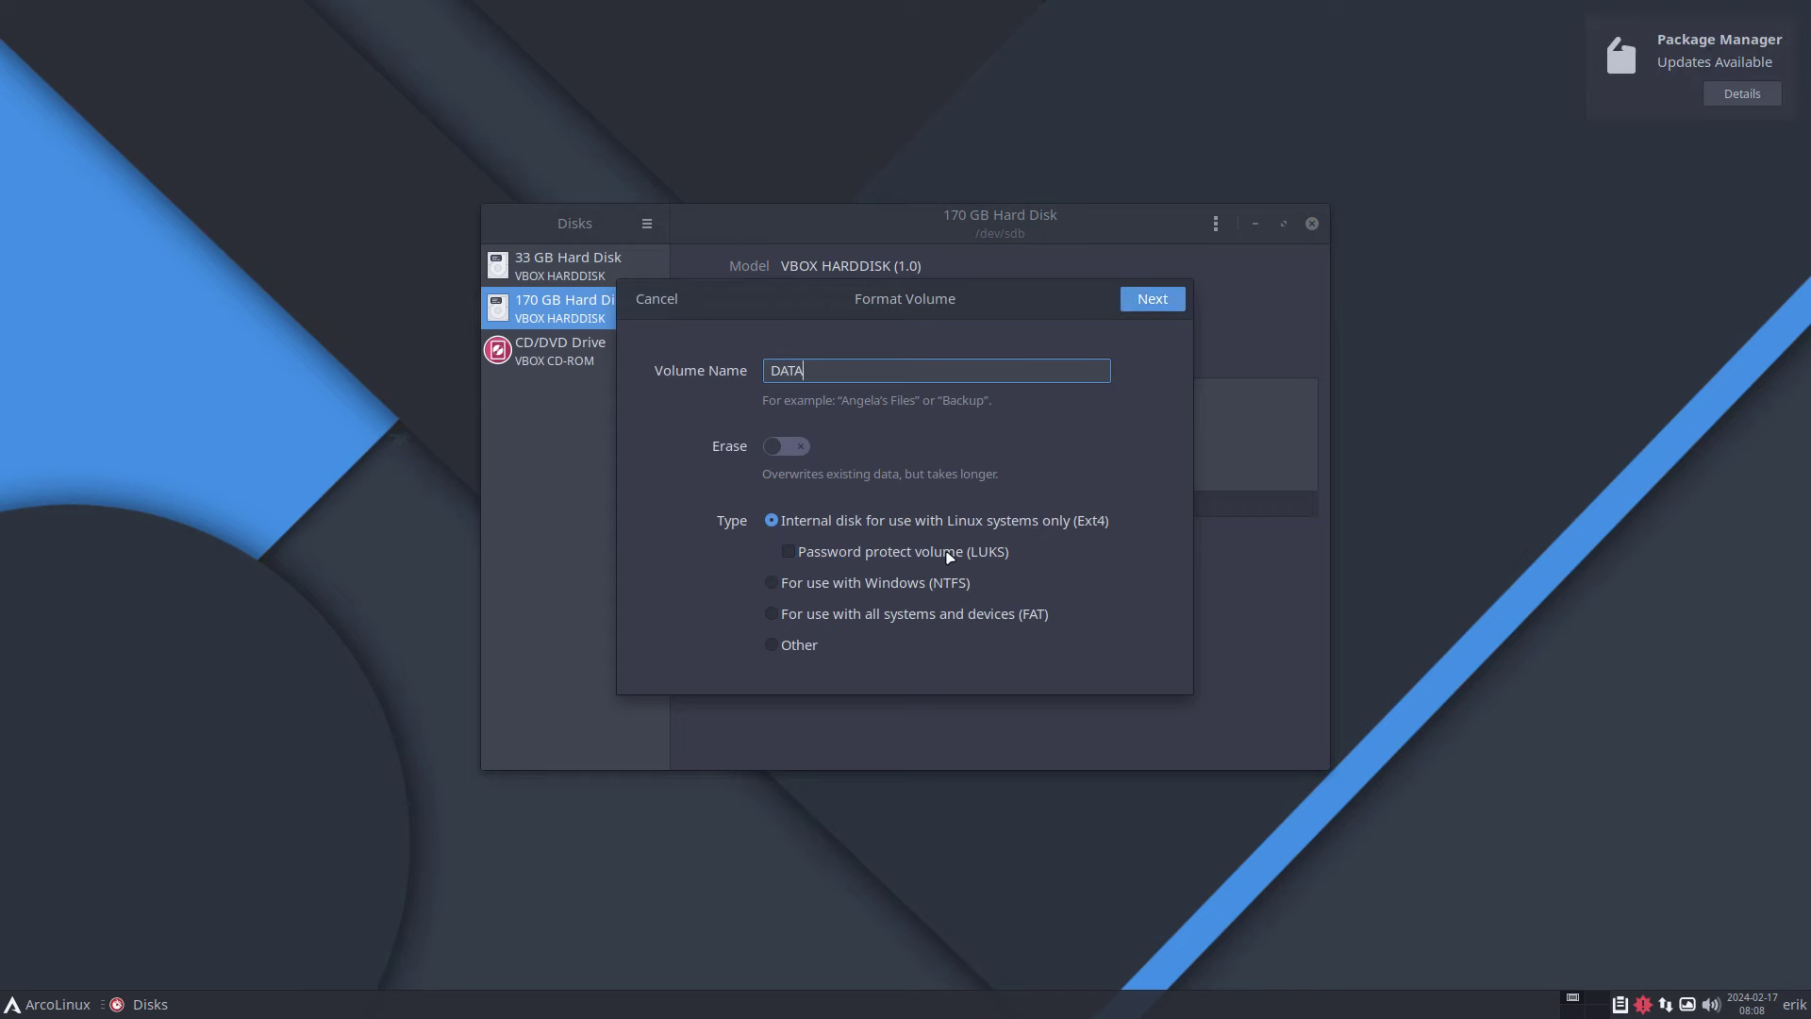
key("Return")
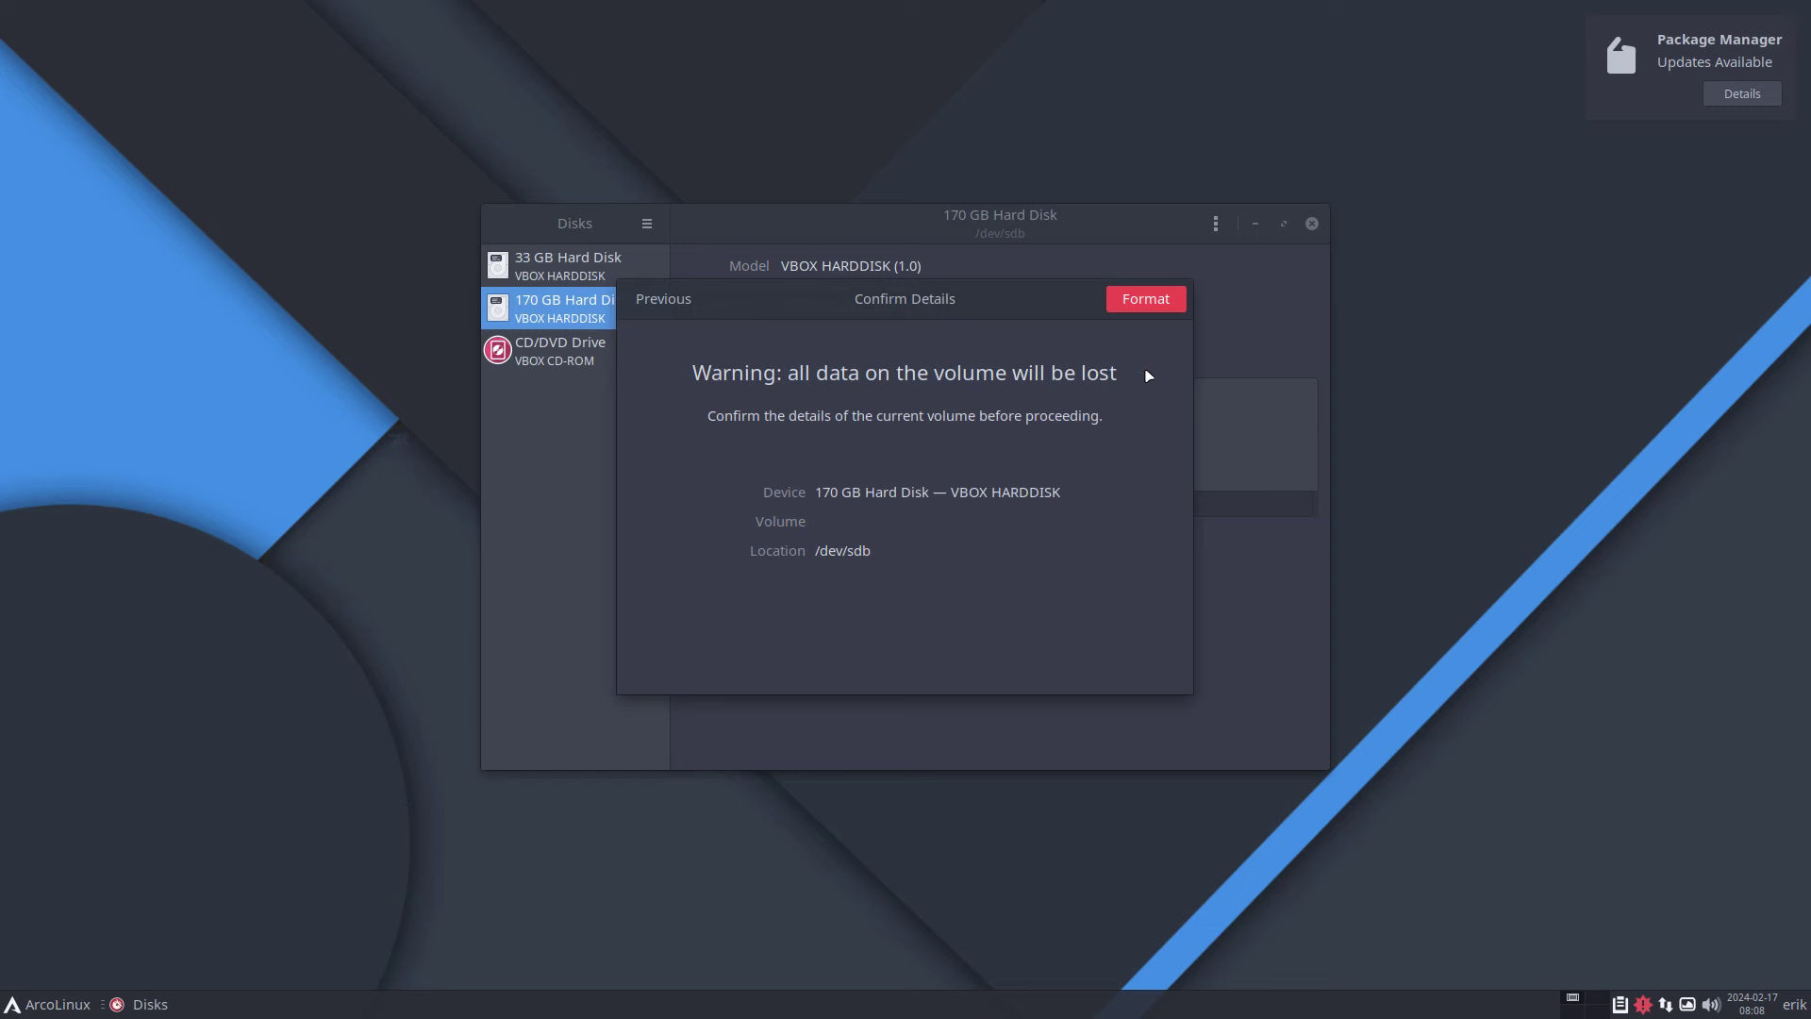
left_click(1153, 305)
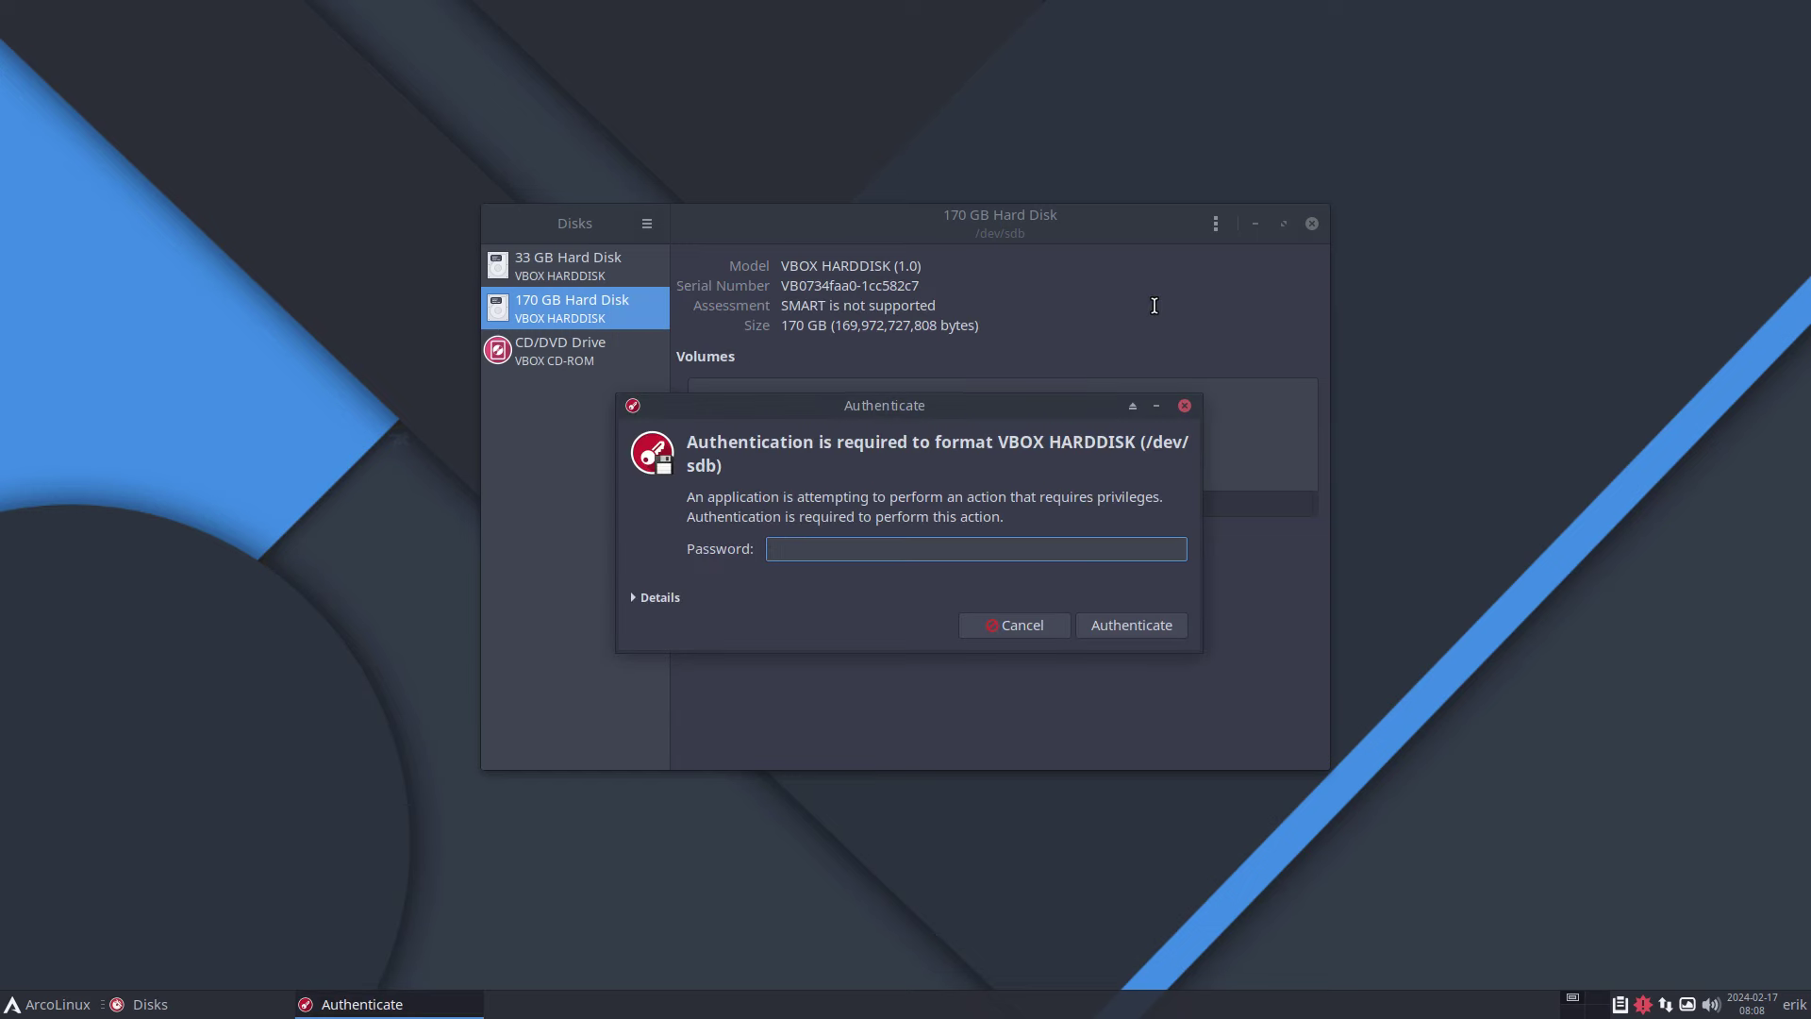
key("Return")
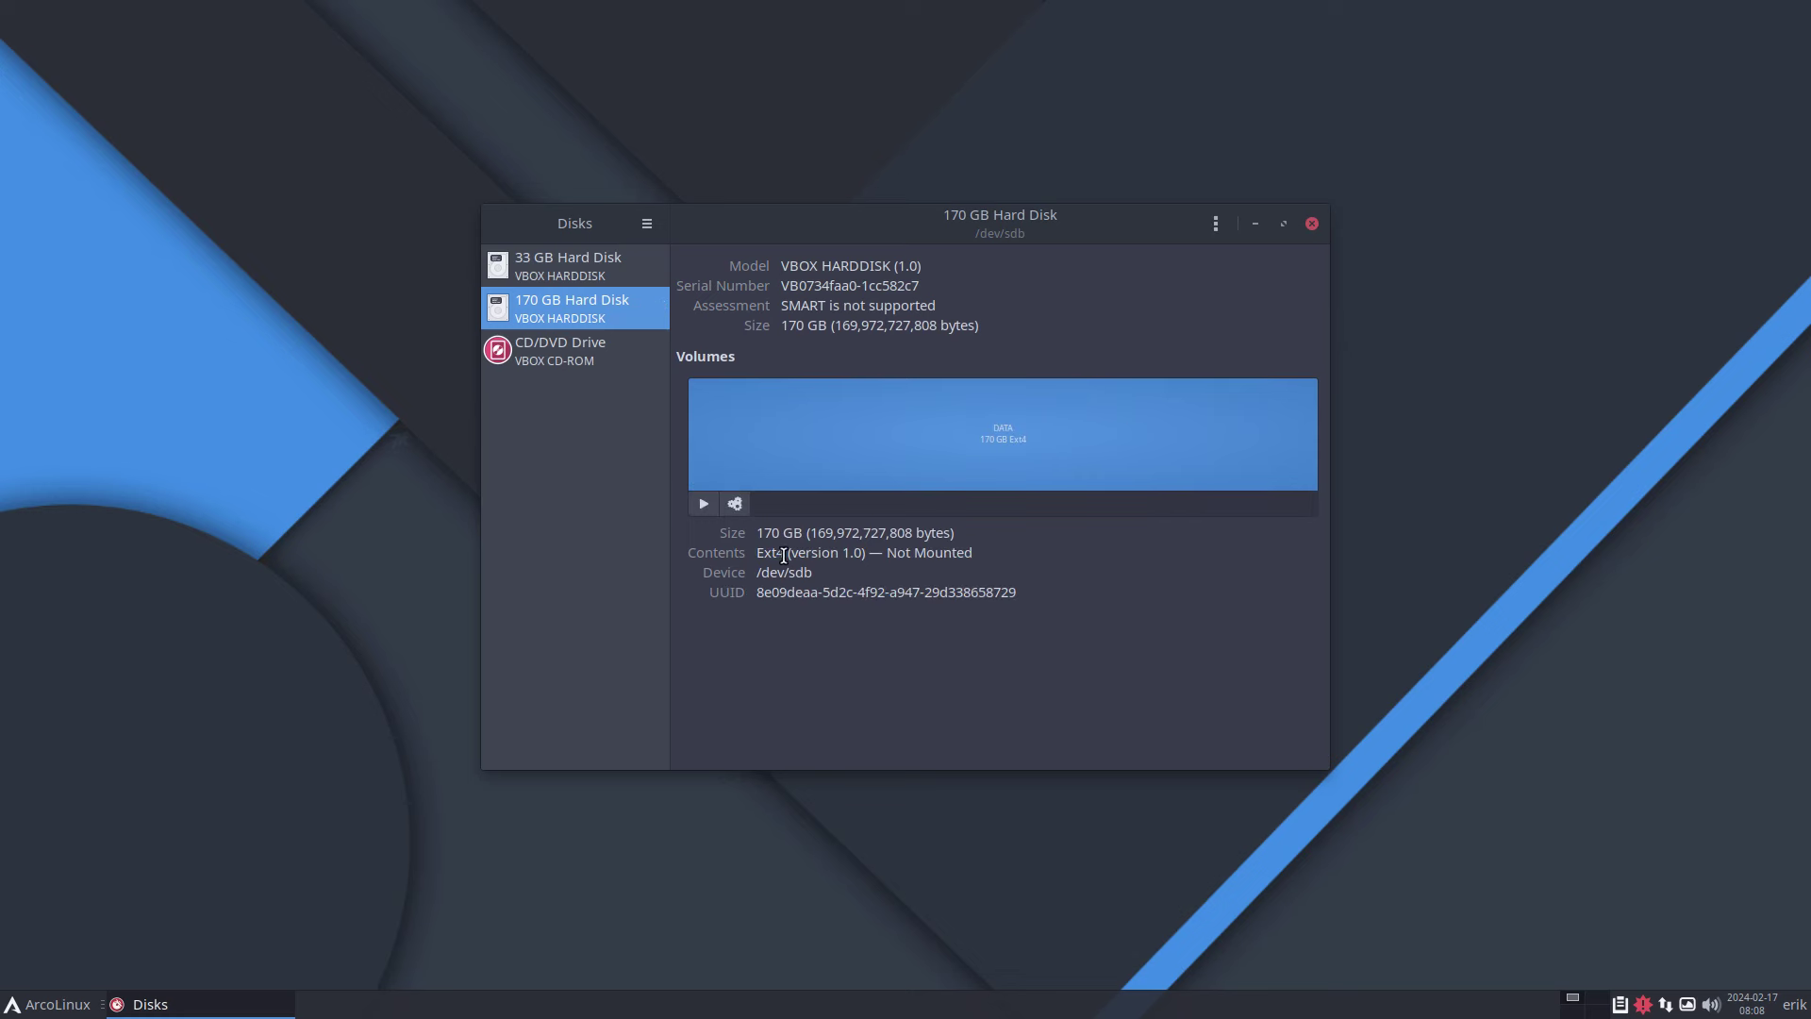
- Reformat the 170 GB hard disk as a volume named DATA for use with Windows (NTFS)
left_click(734, 506)
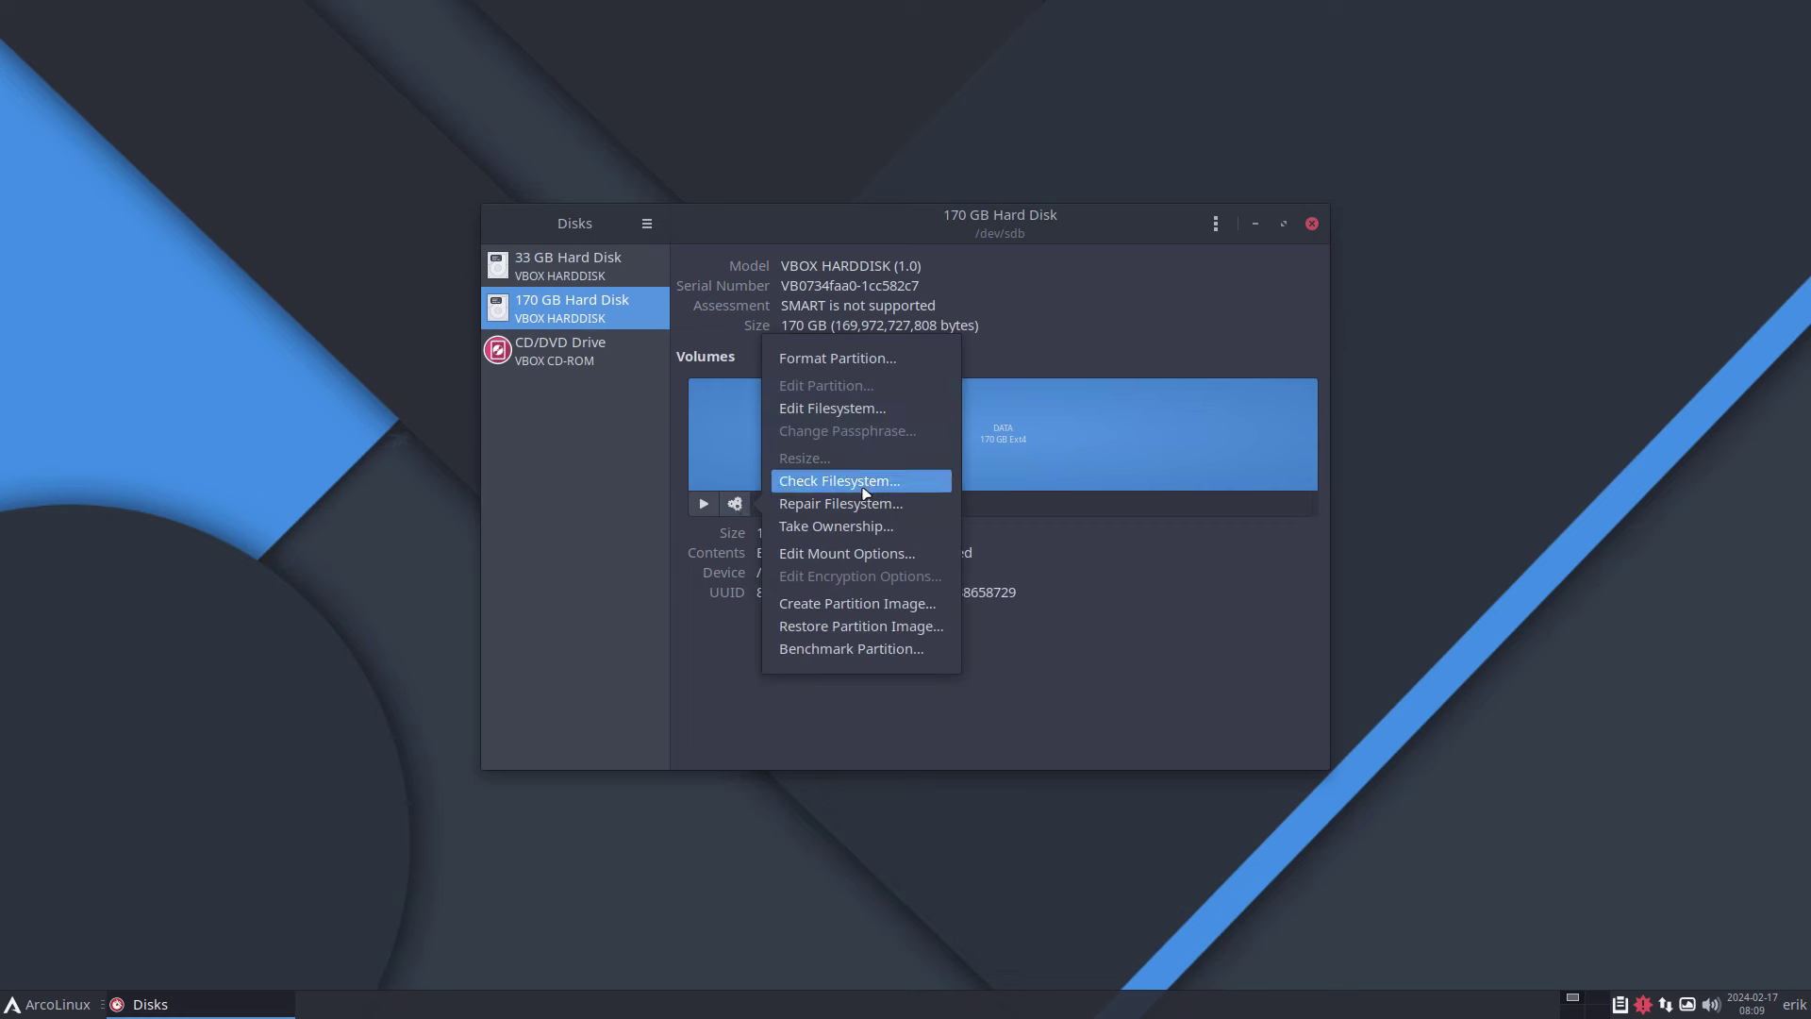
left_click(878, 367)
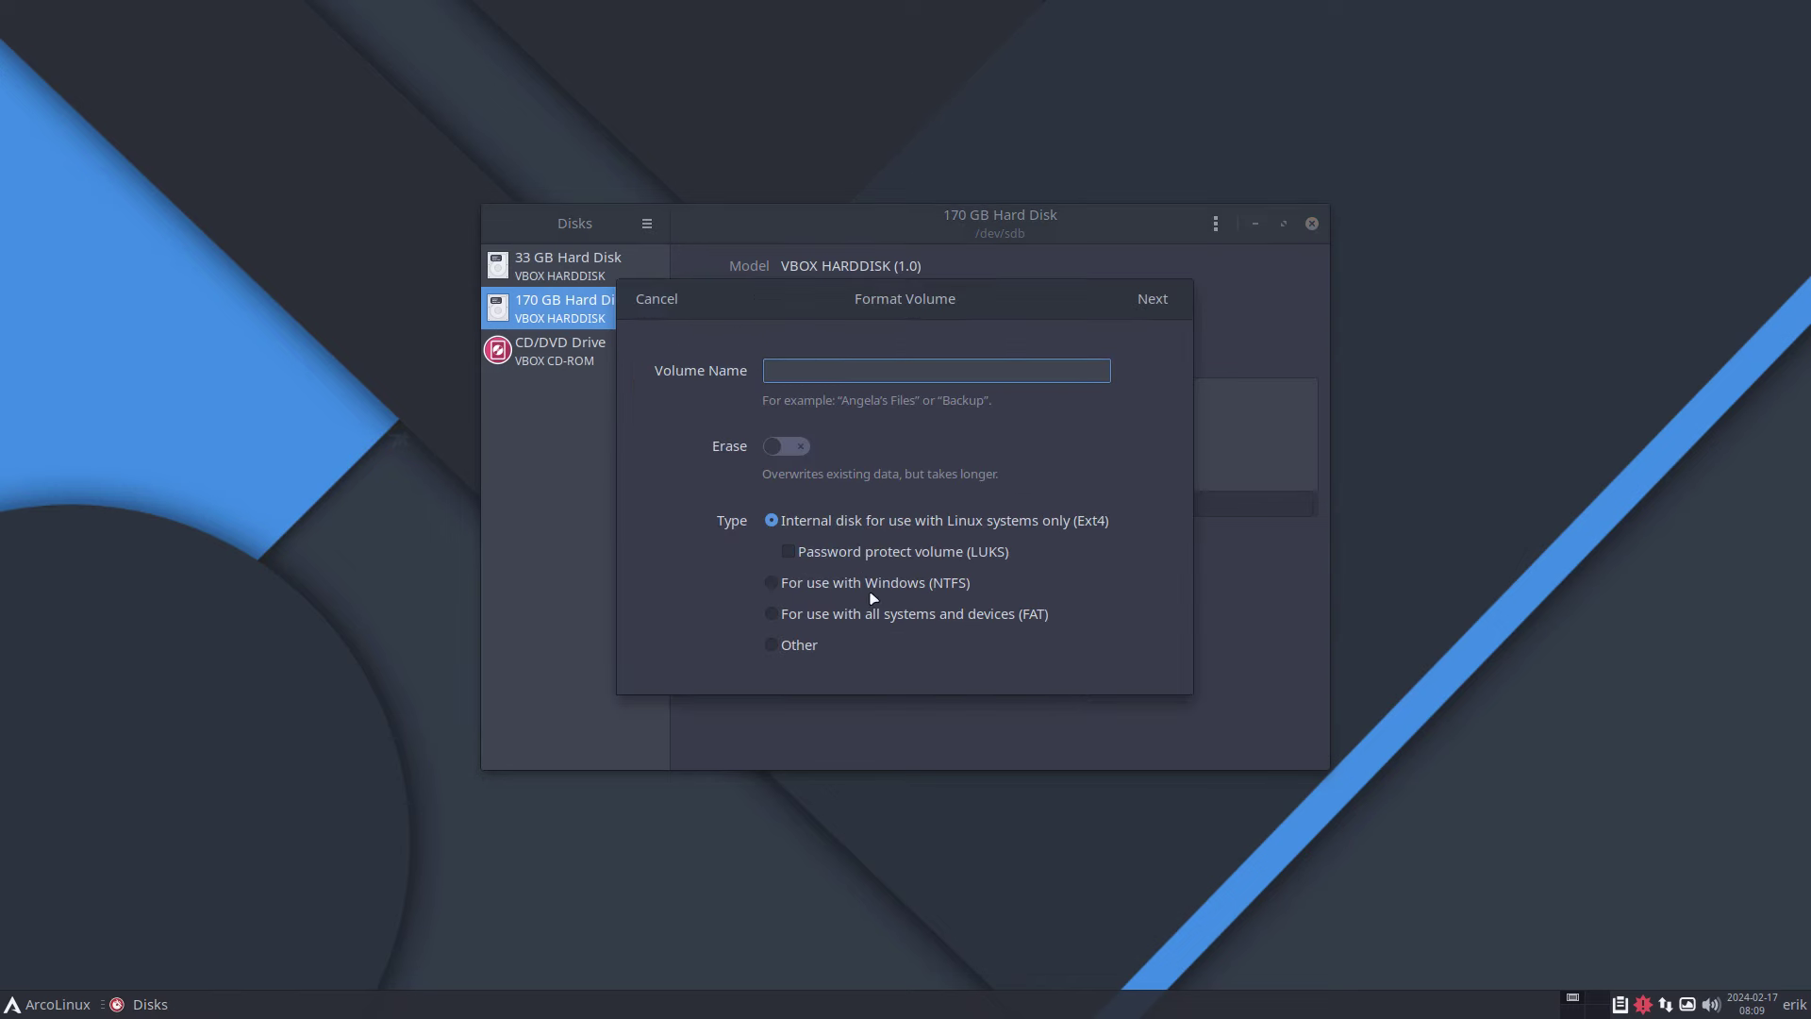
left_click(778, 589)
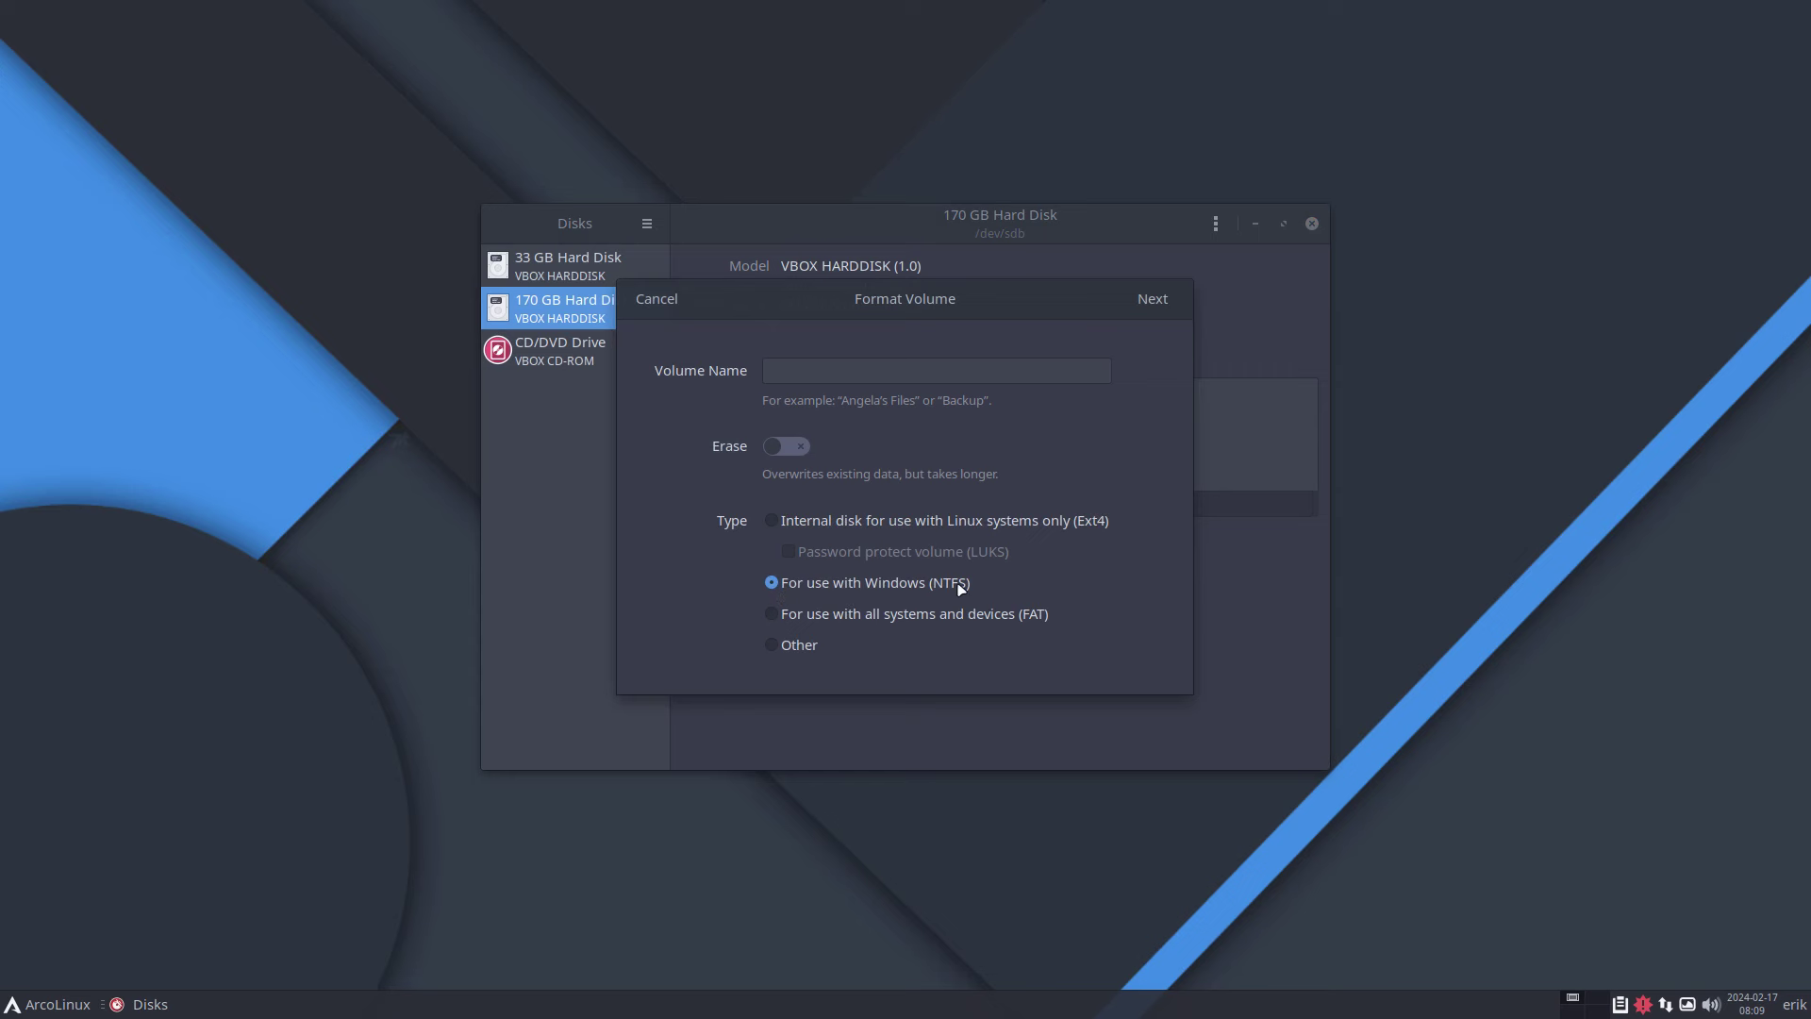
left_click(828, 368)
type("DA")
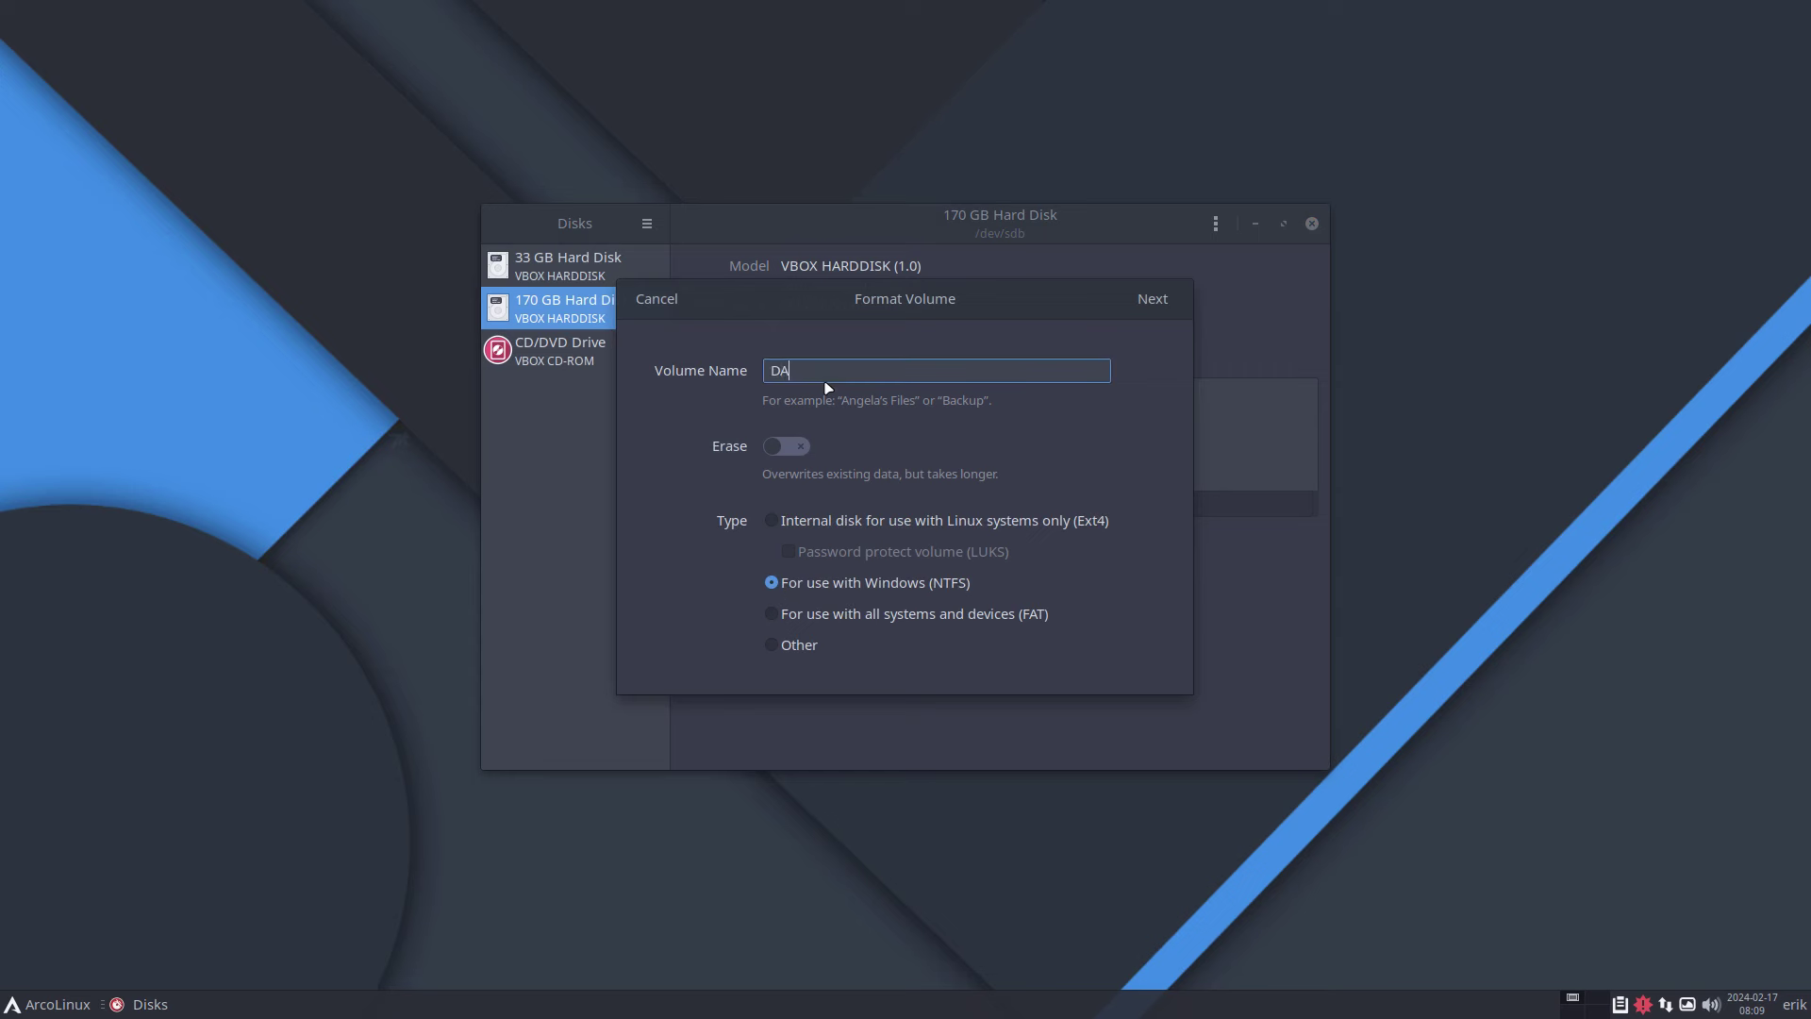
type("TAA")
left_click(805, 645)
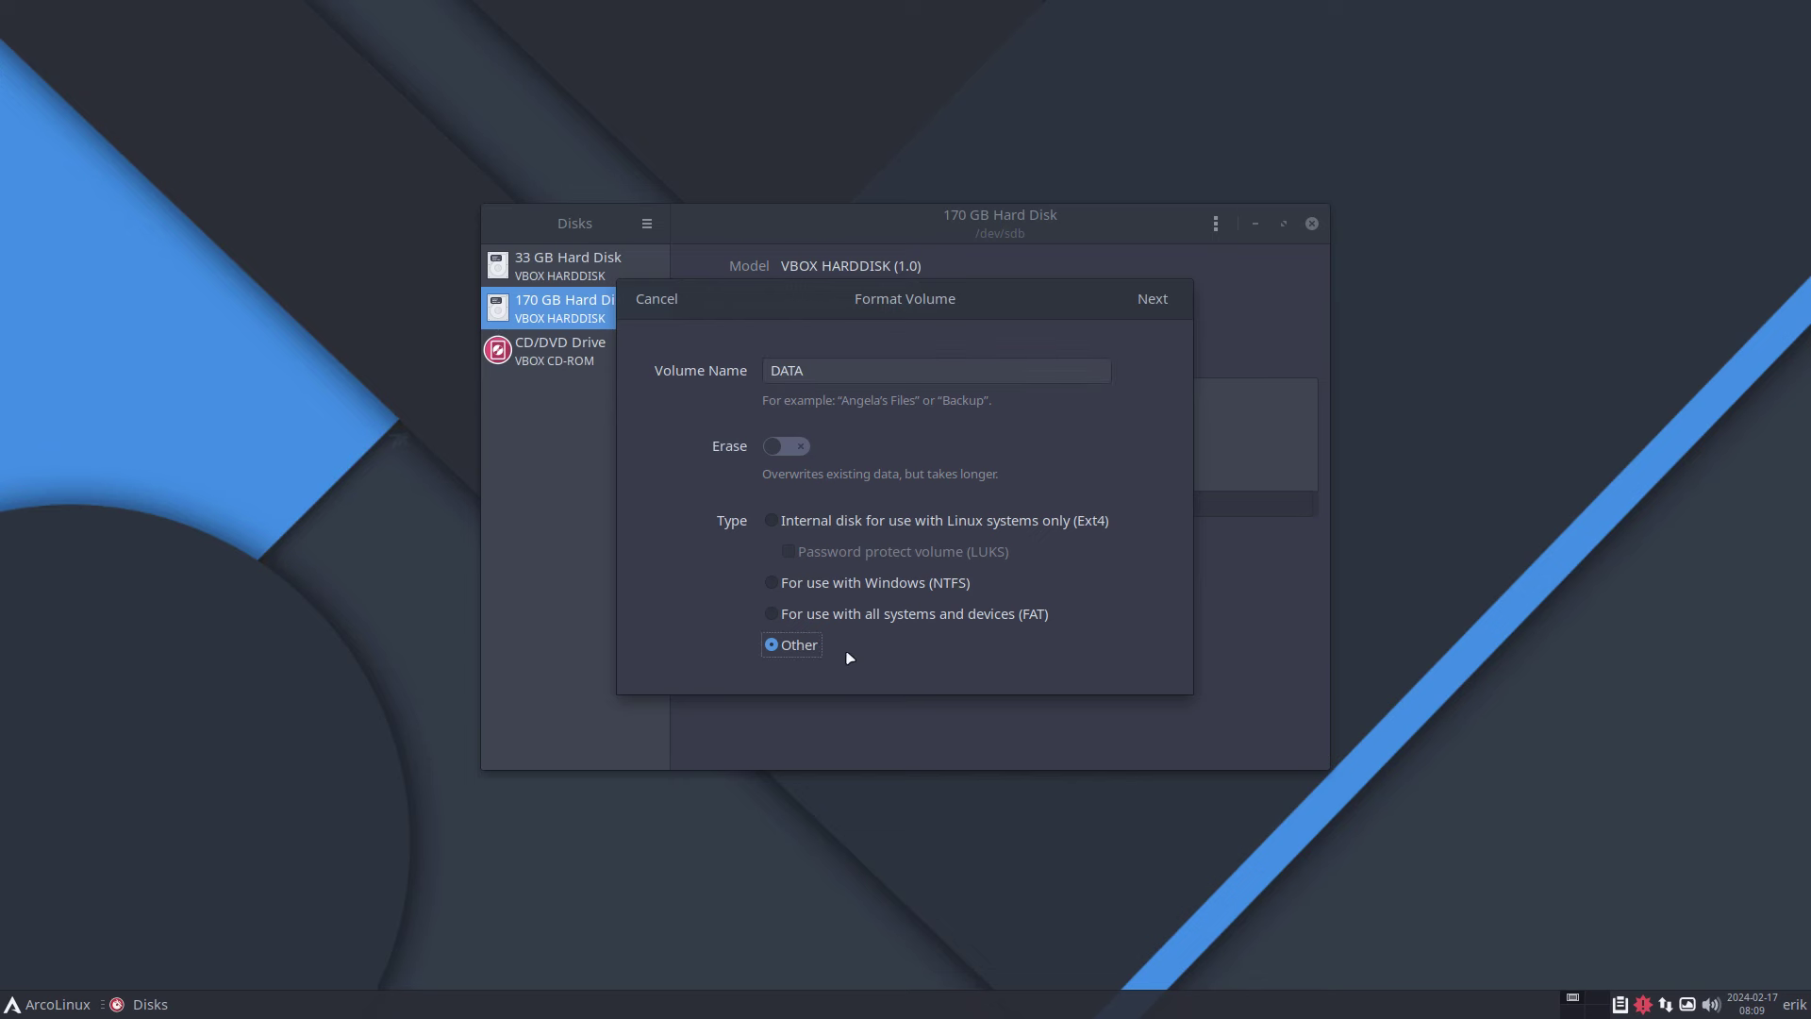
left_click(769, 583)
left_click(1151, 300)
left_click(1149, 302)
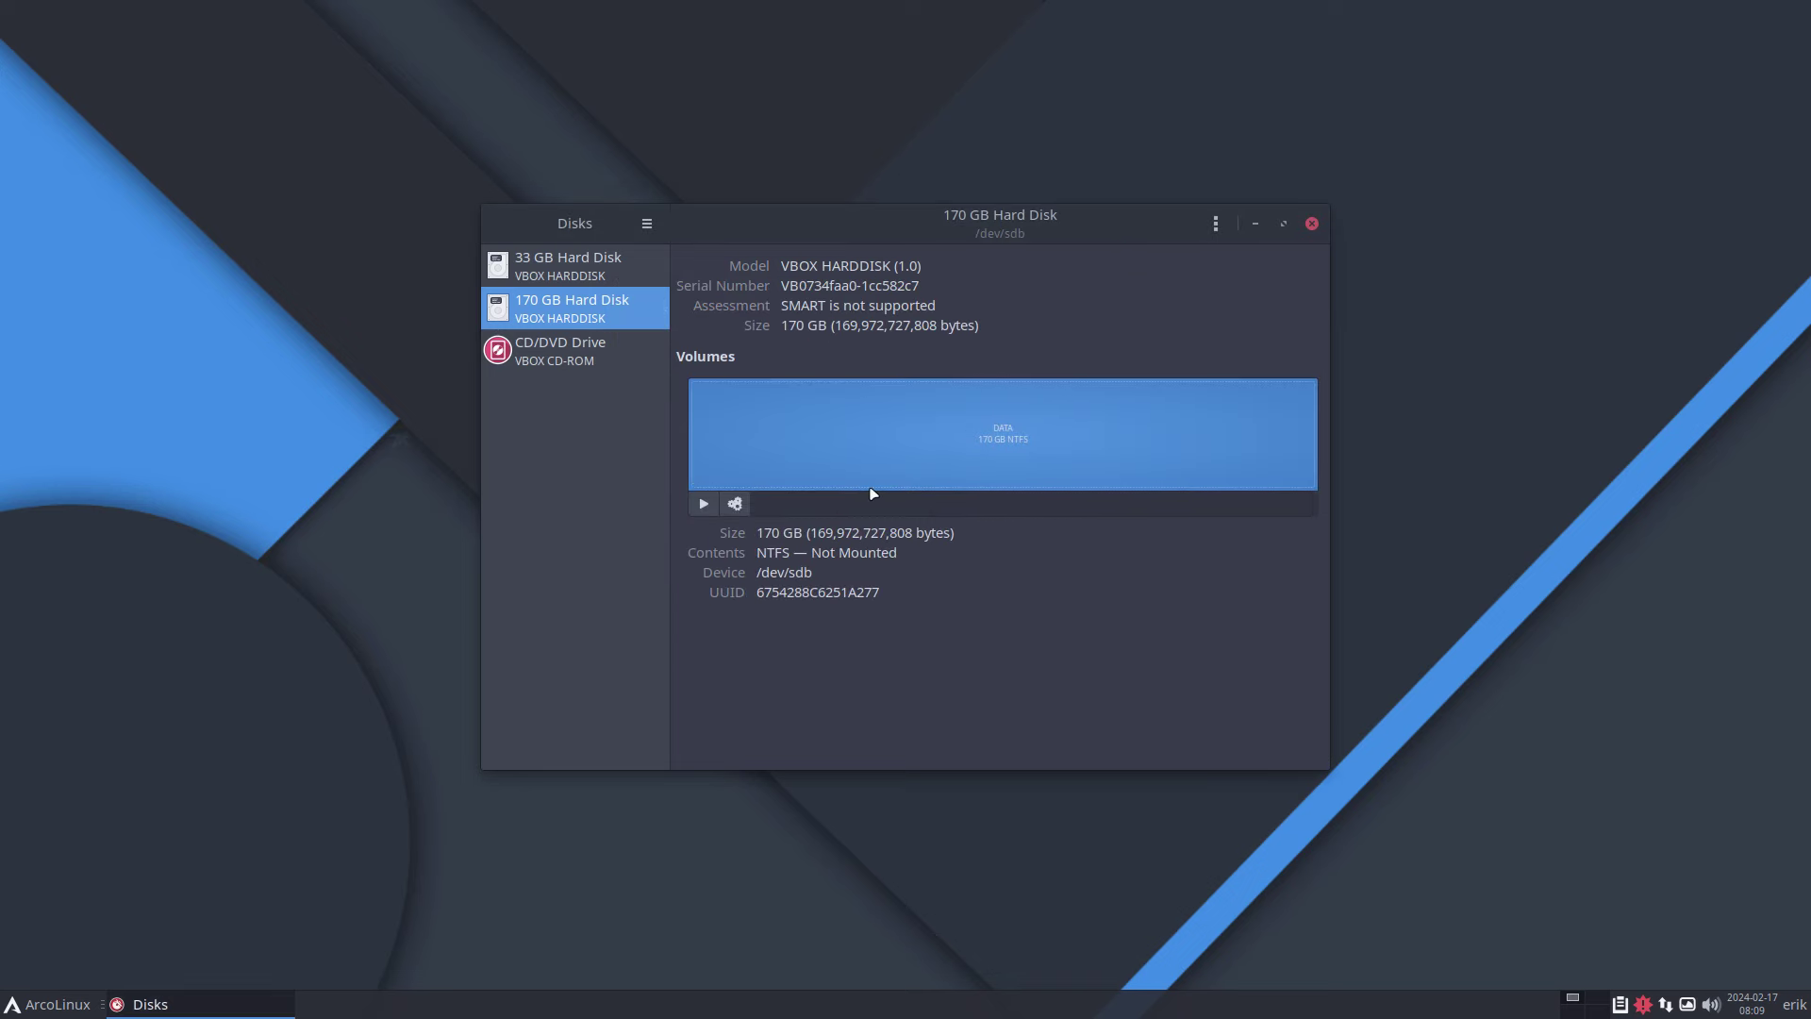
- Open the Thunar file manager with hidden files turned off and arrange it side by side with the Disks window
left_click_drag(938, 230, 1335, 118)
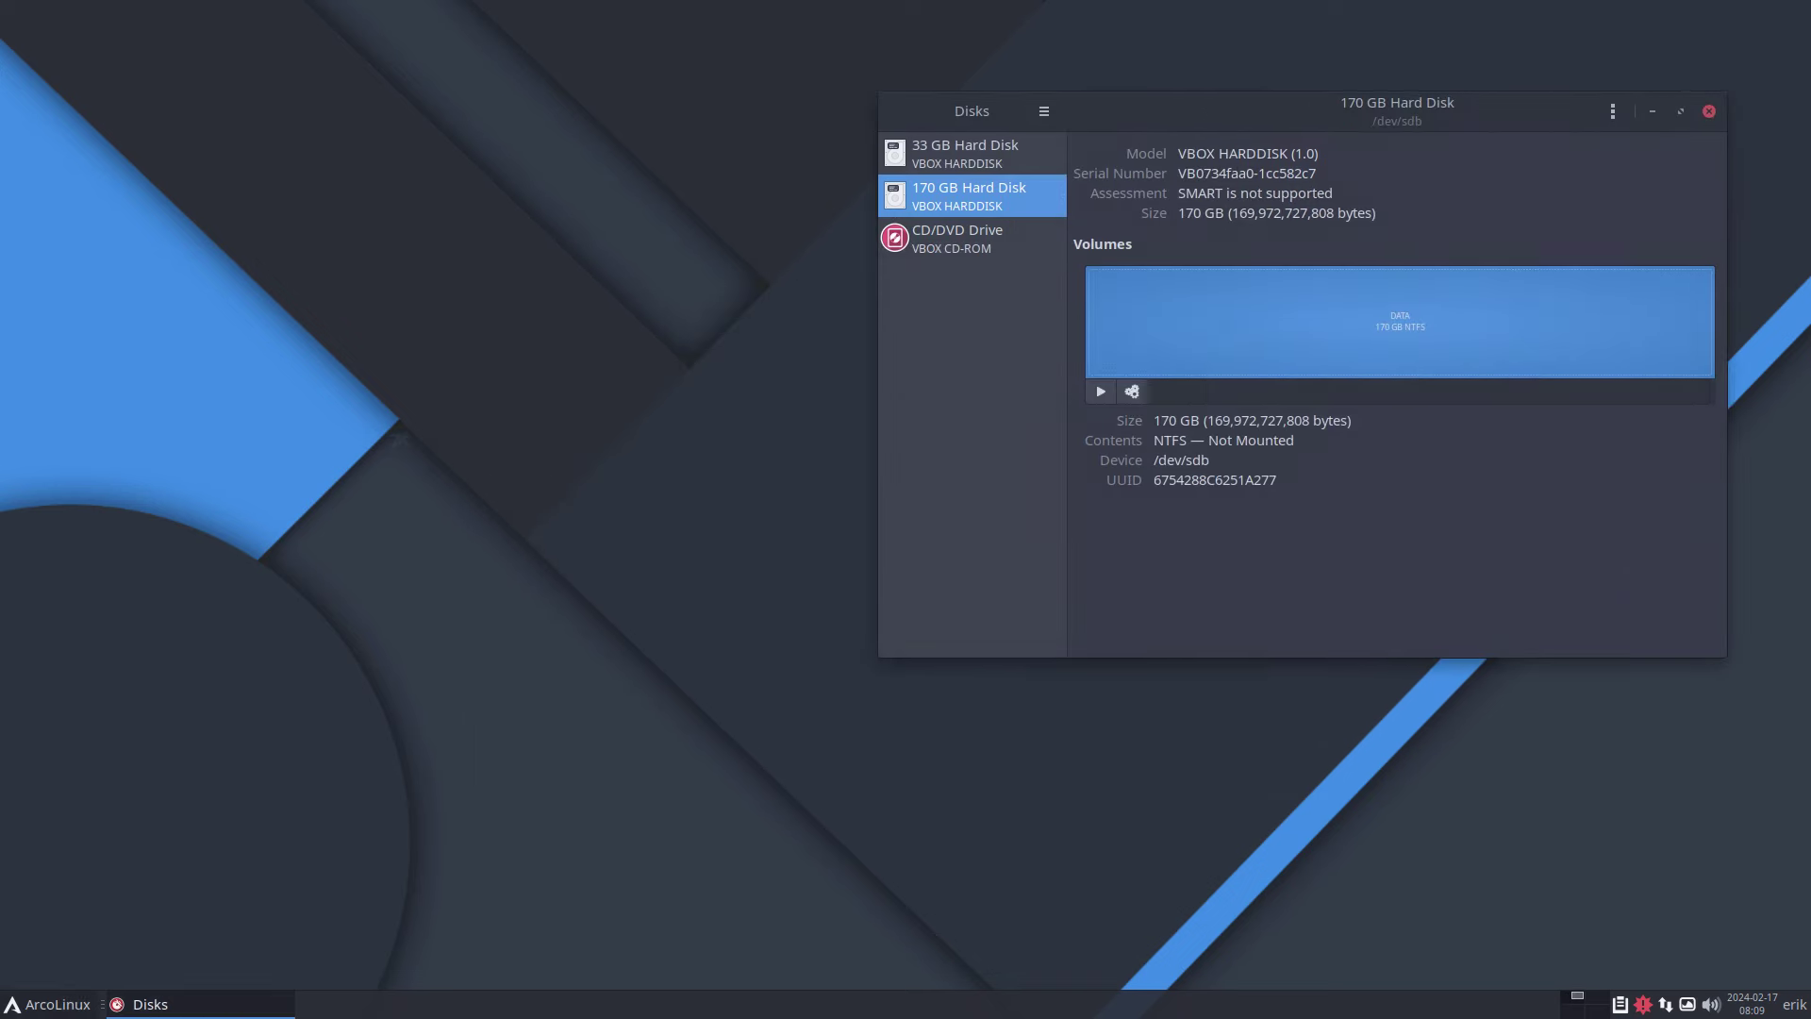
left_click(4, 1009)
left_click(230, 650)
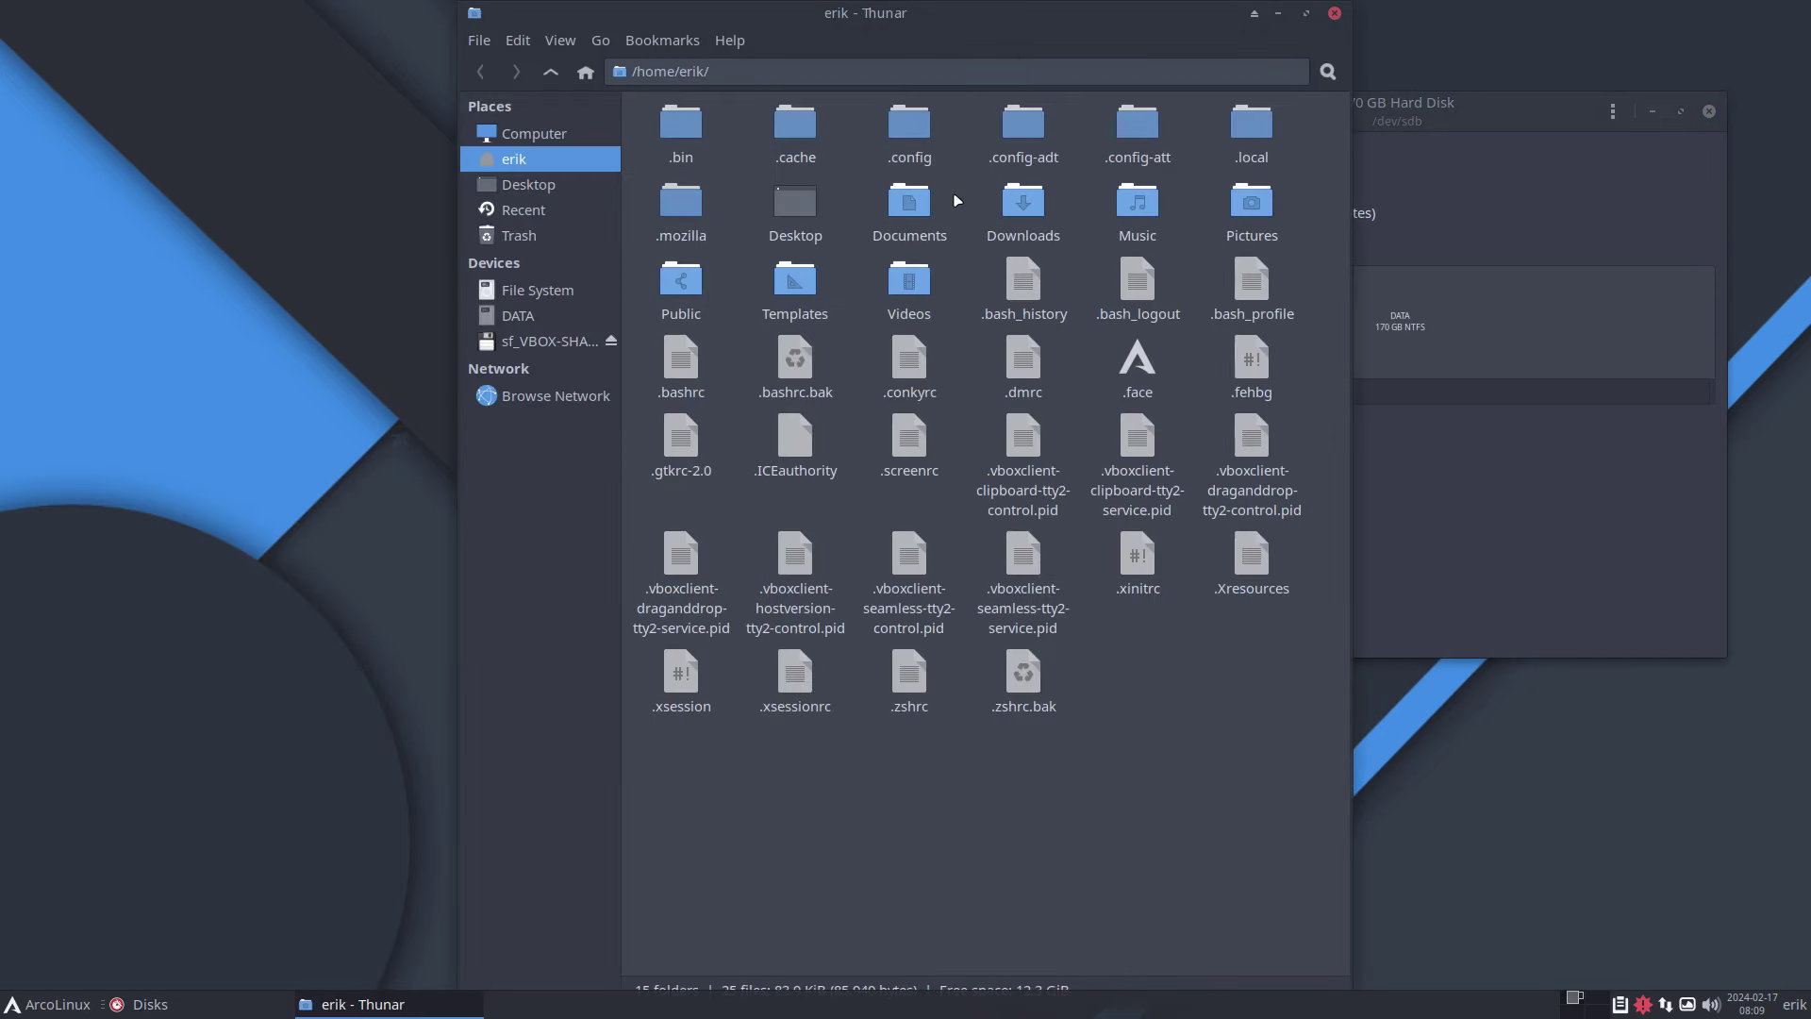
key("ctrl+h")
left_click_drag(912, 14, 437, 93)
left_click_drag(1140, 115, 1225, 210)
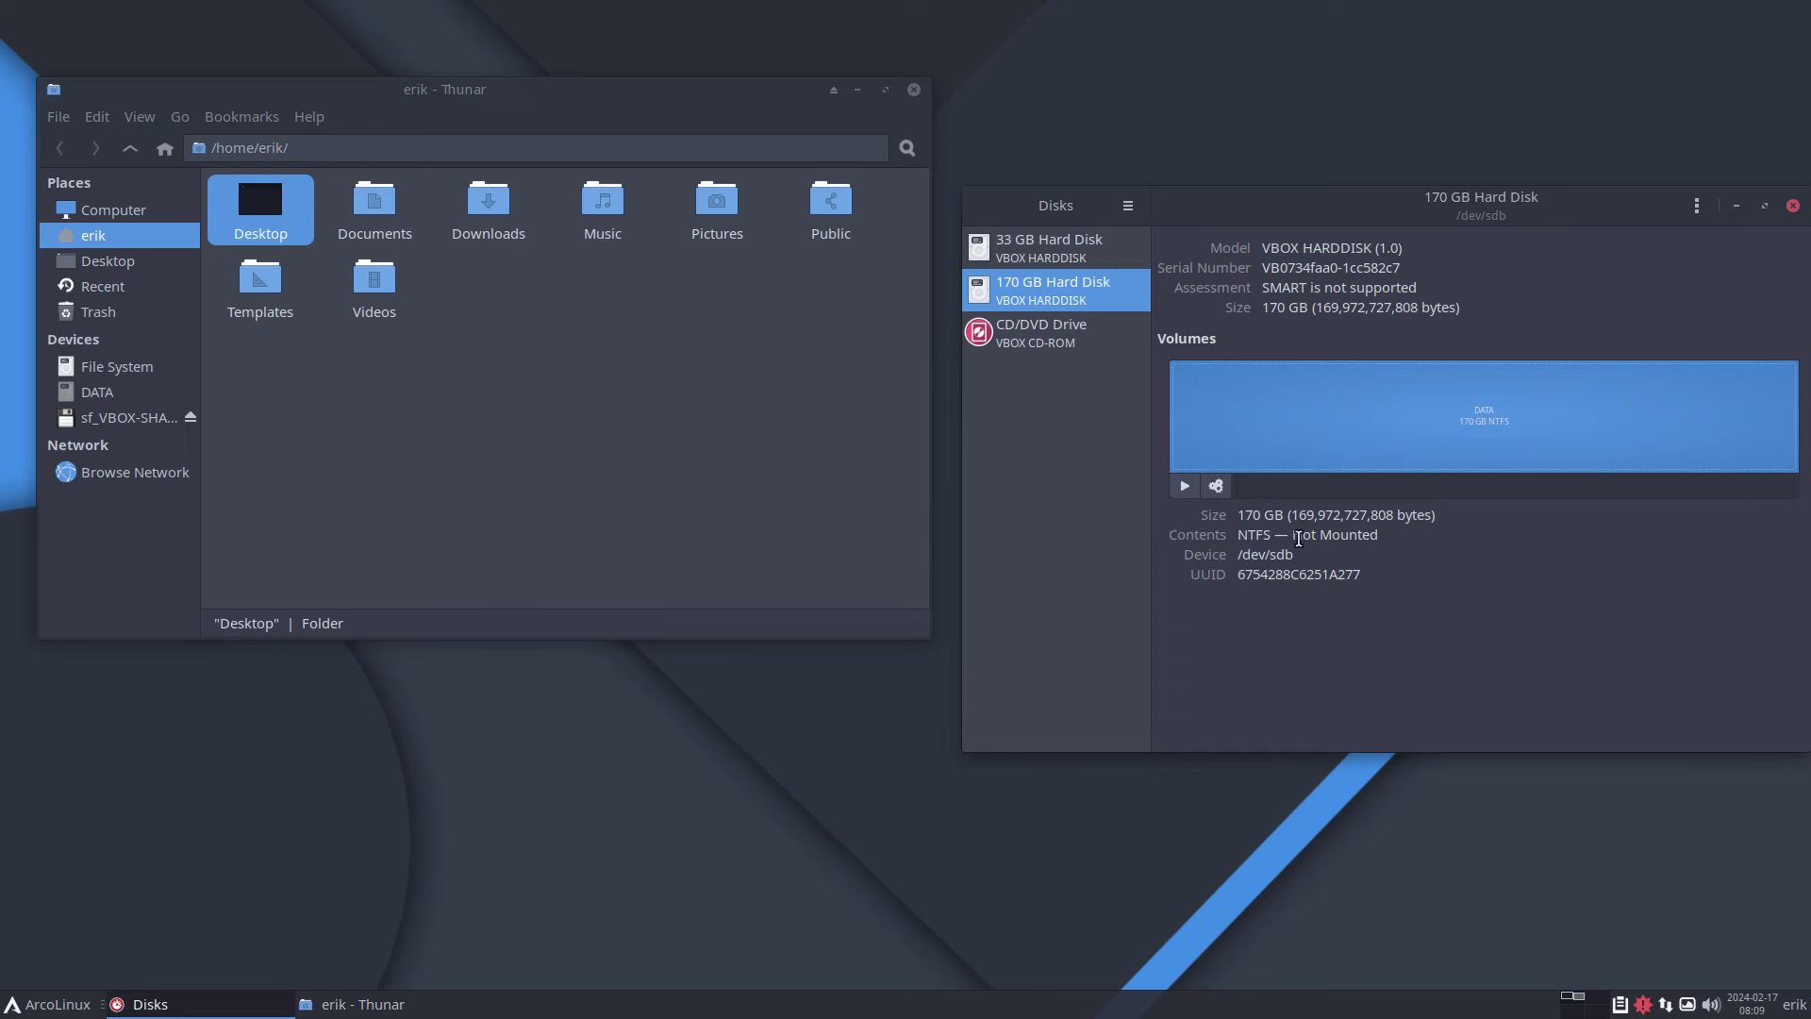
- Run a filesystem repair on the 170 GB NTFS DATA partition, accepting the data loss confirmation
left_click_drag(1269, 557, 1310, 560)
left_click(1216, 486)
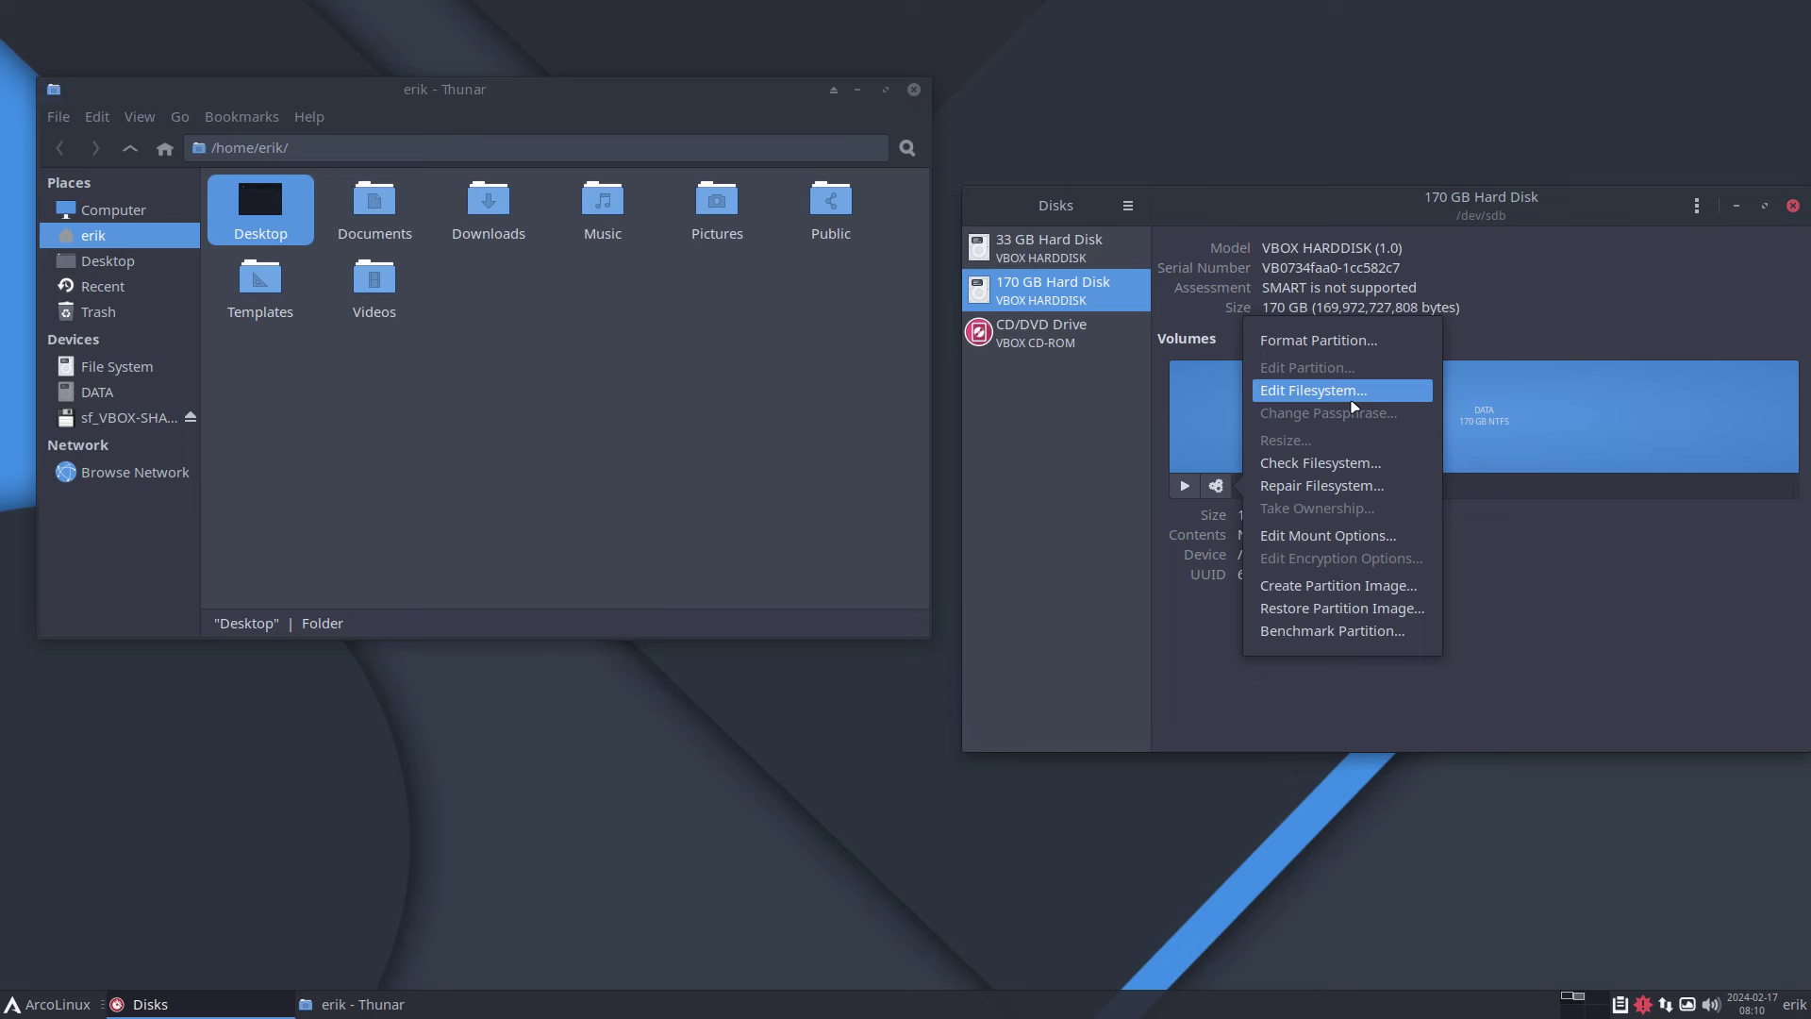
left_click(1324, 485)
left_click(537, 849)
left_click(534, 849)
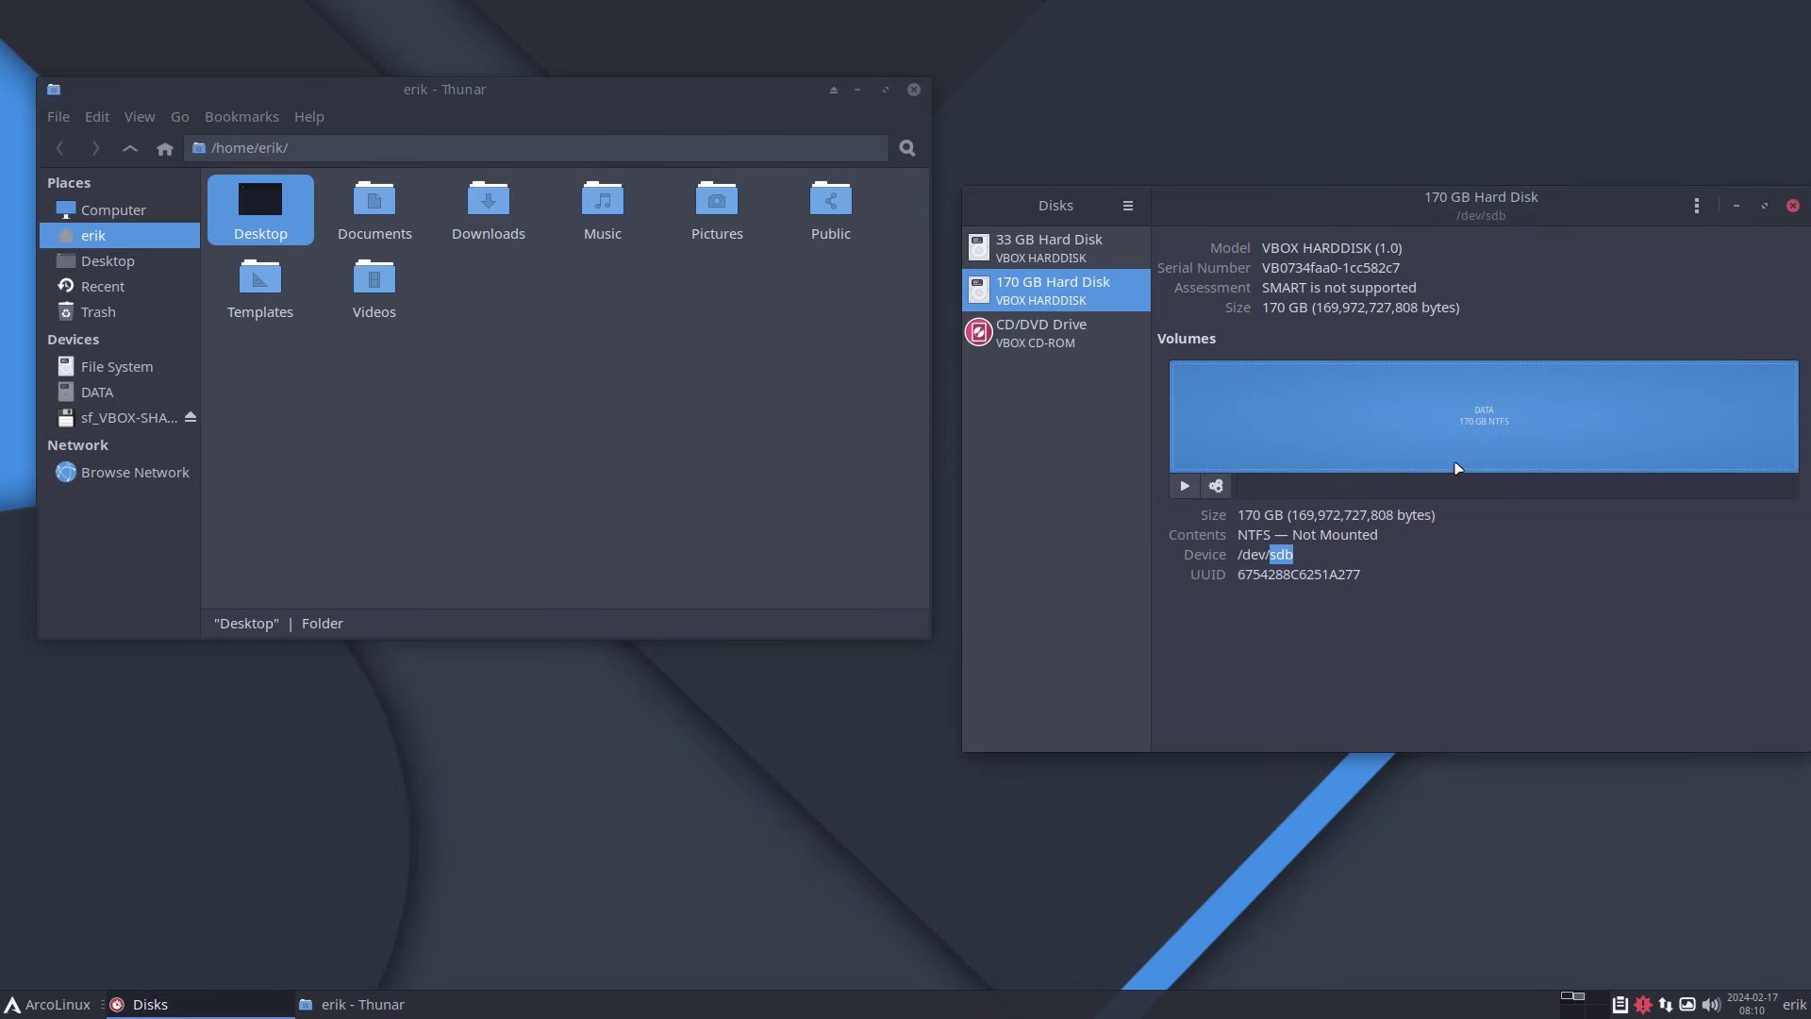
left_click(1216, 485)
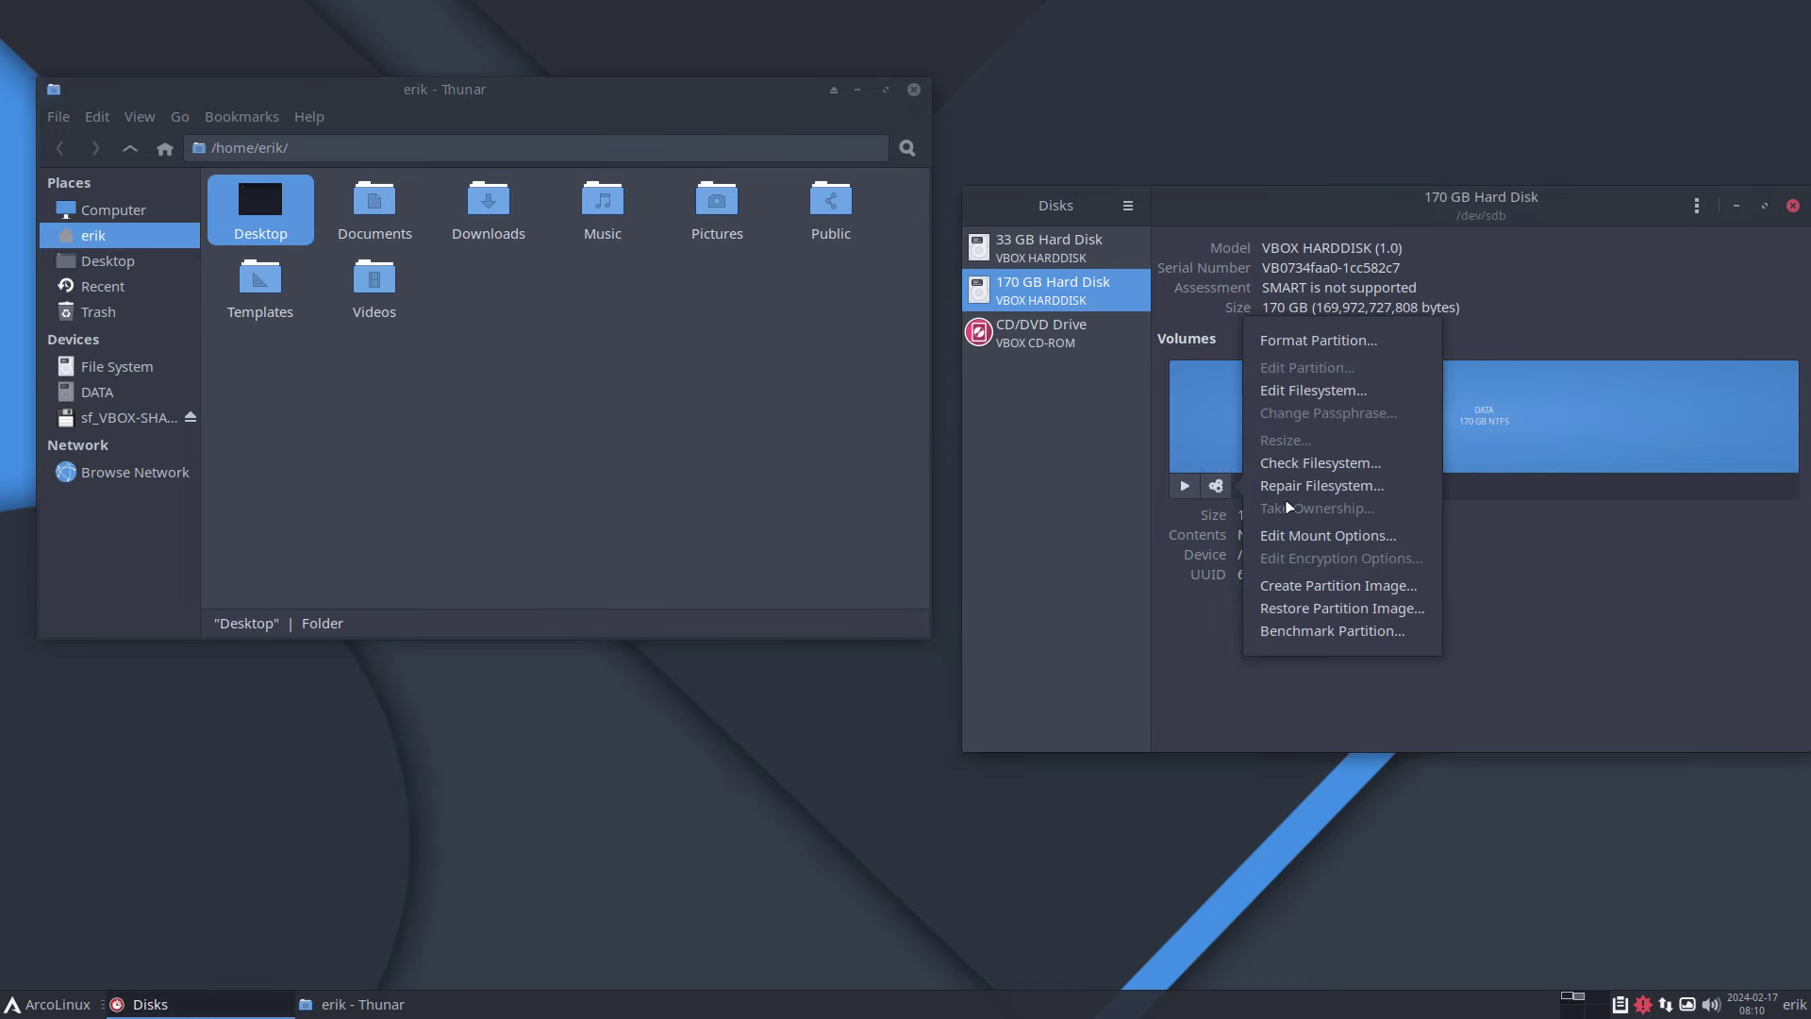
left_click(1334, 489)
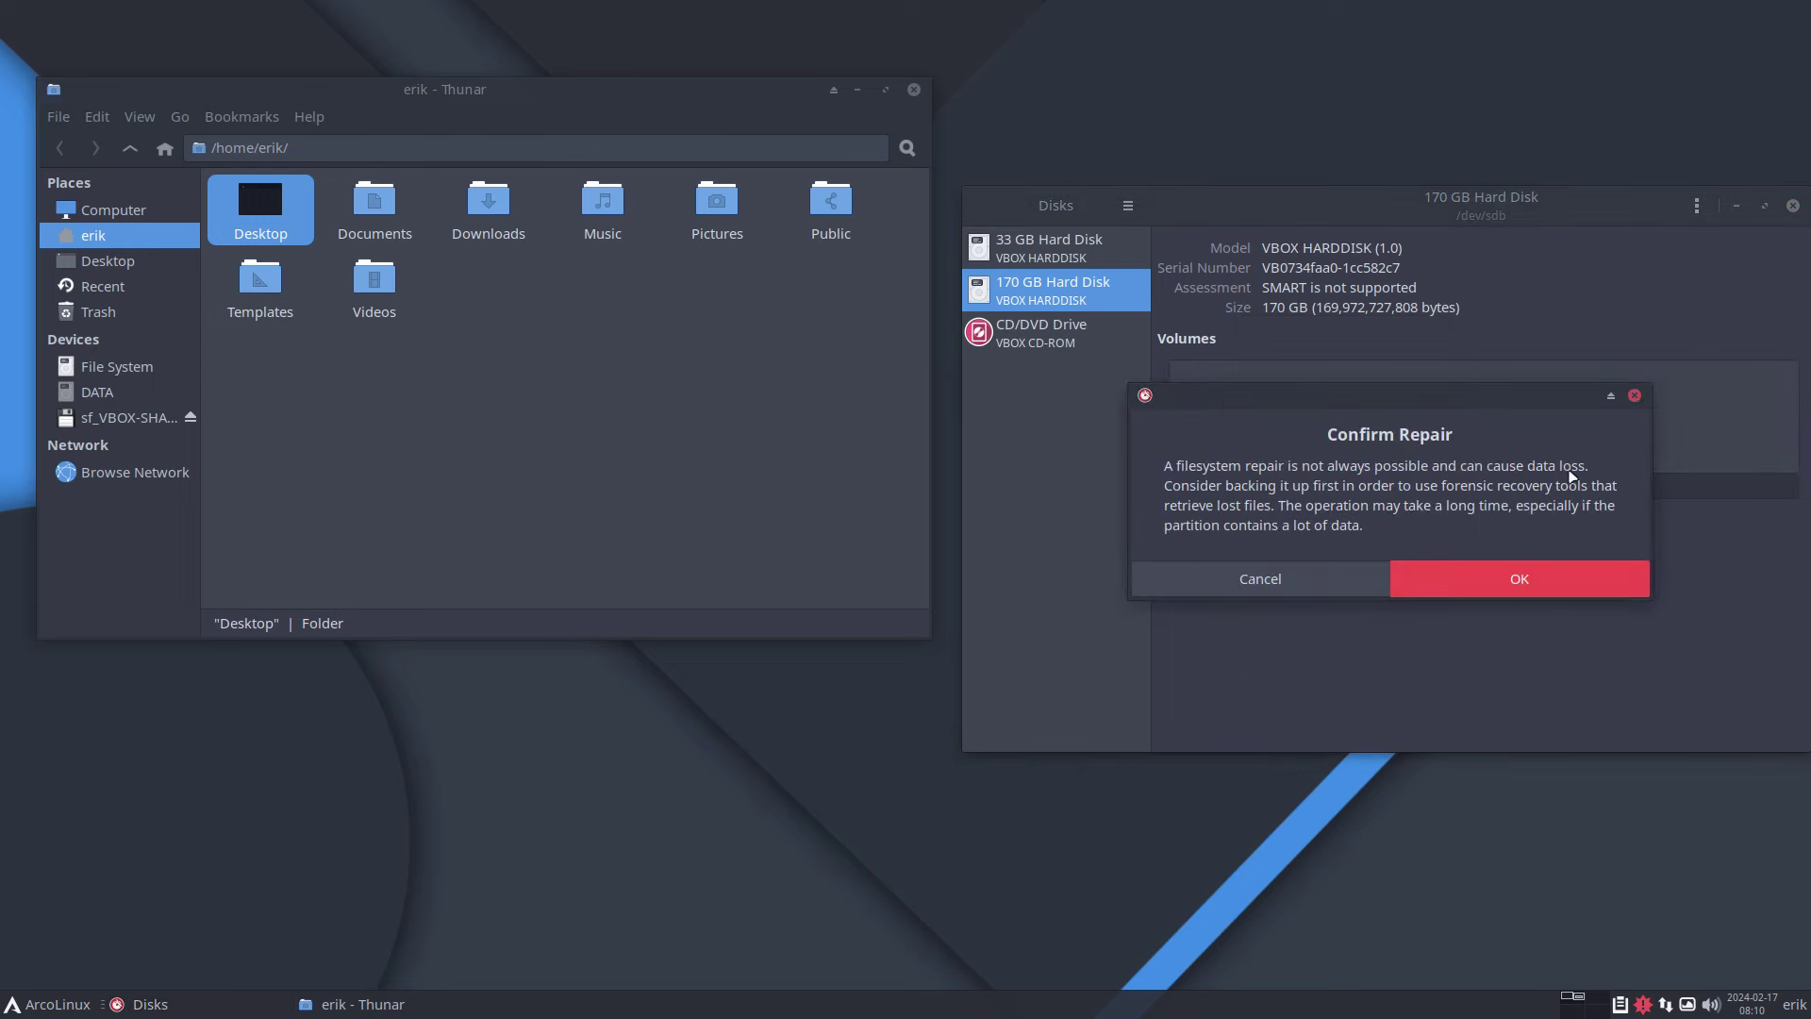
left_click(1521, 585)
left_click(1443, 552)
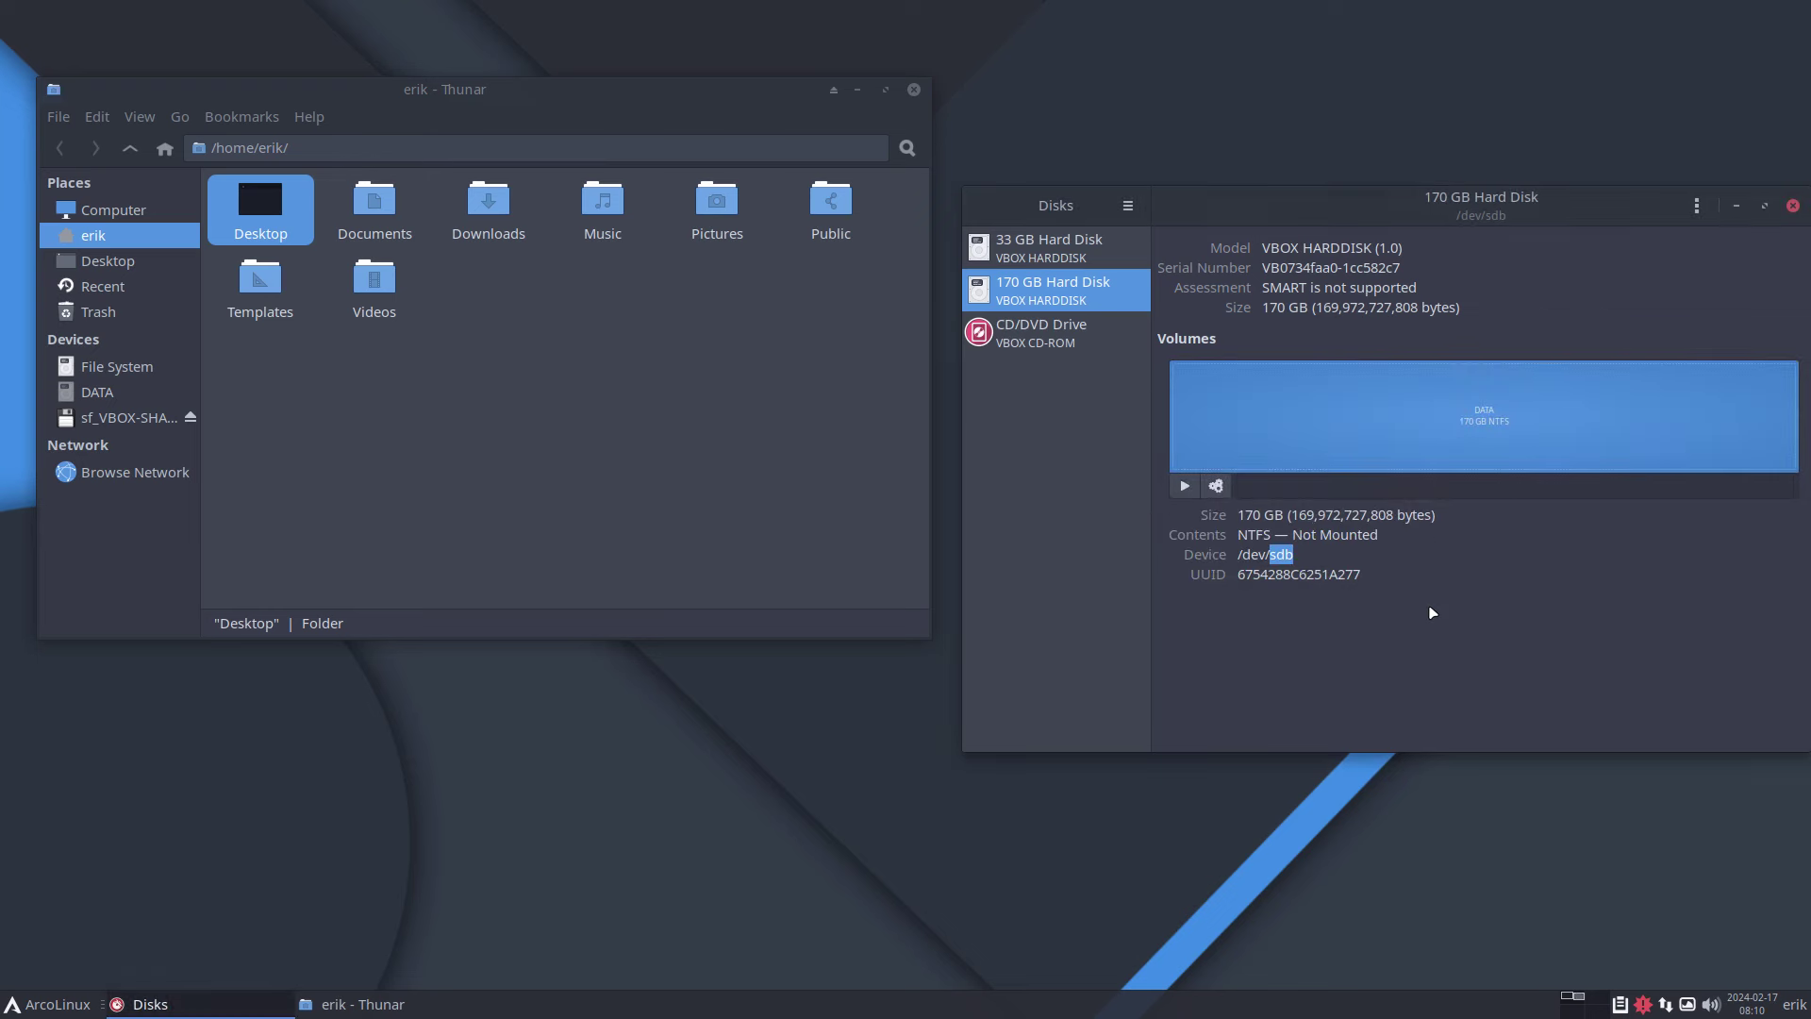
- Benchmark the 170 GB DATA partition with the default sample settings and write-benchmark, authenticating with the account password, and close the results
left_click(1217, 486)
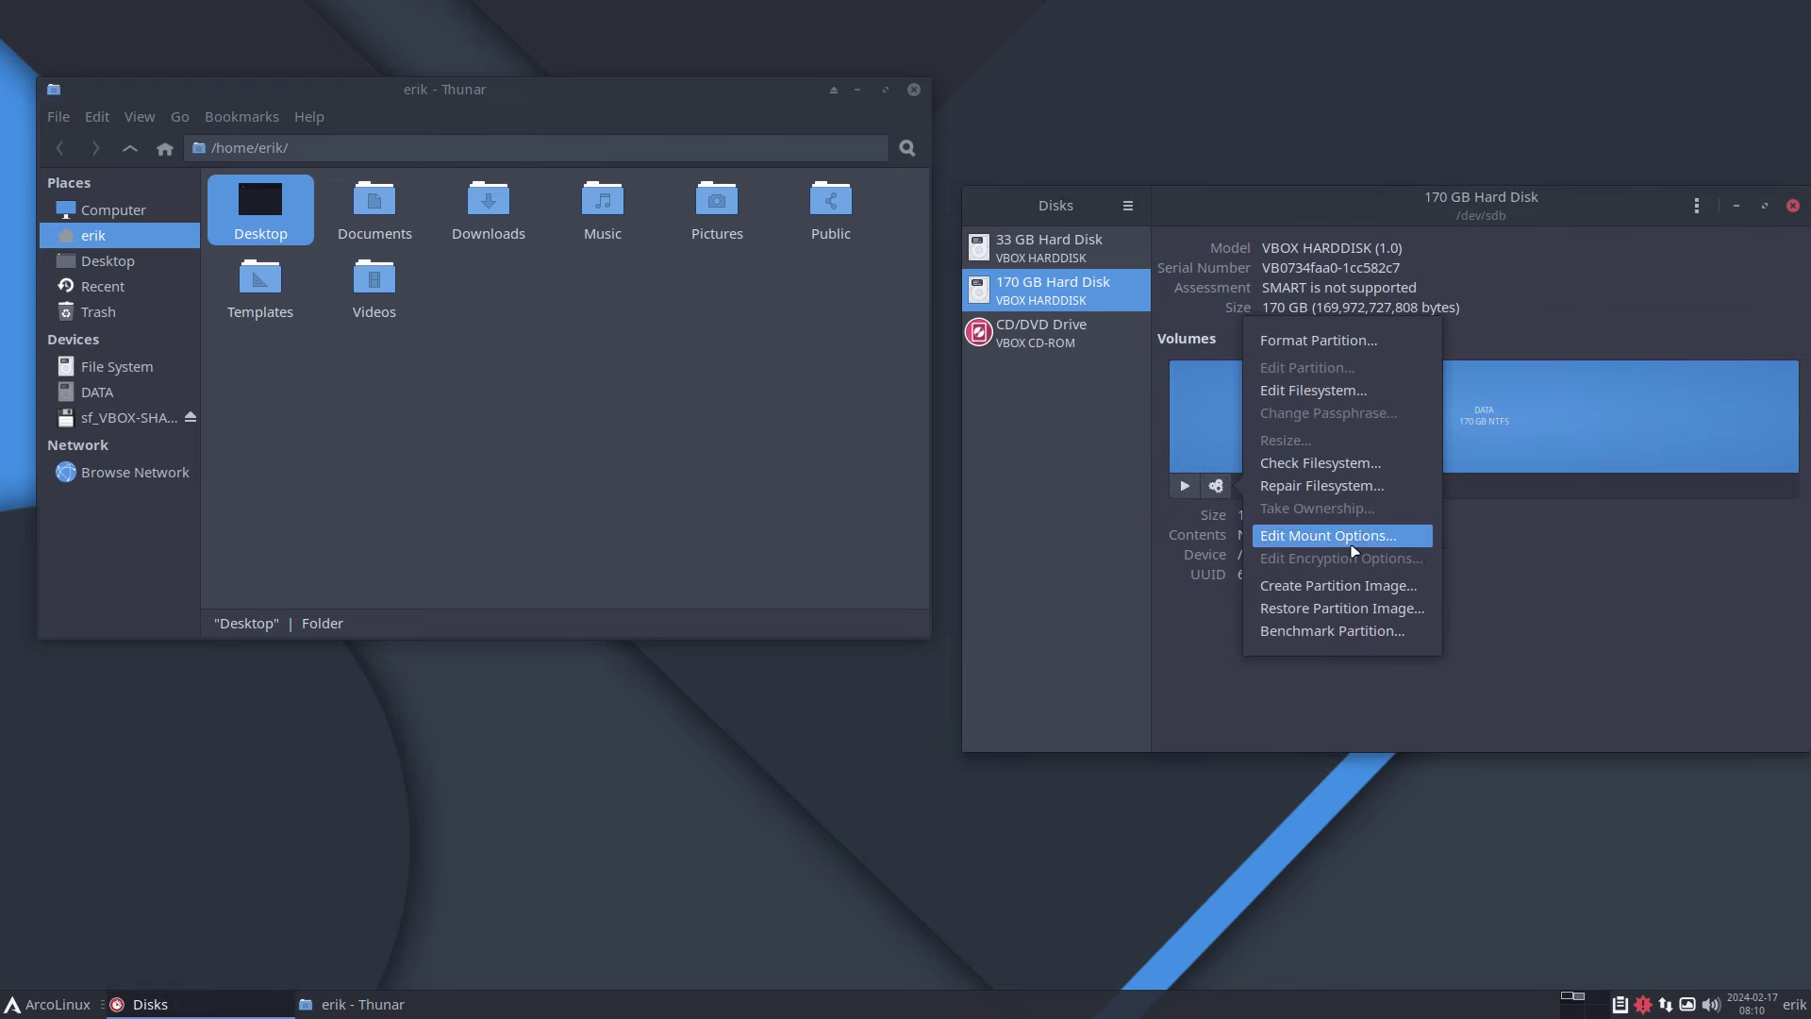
left_click(1406, 632)
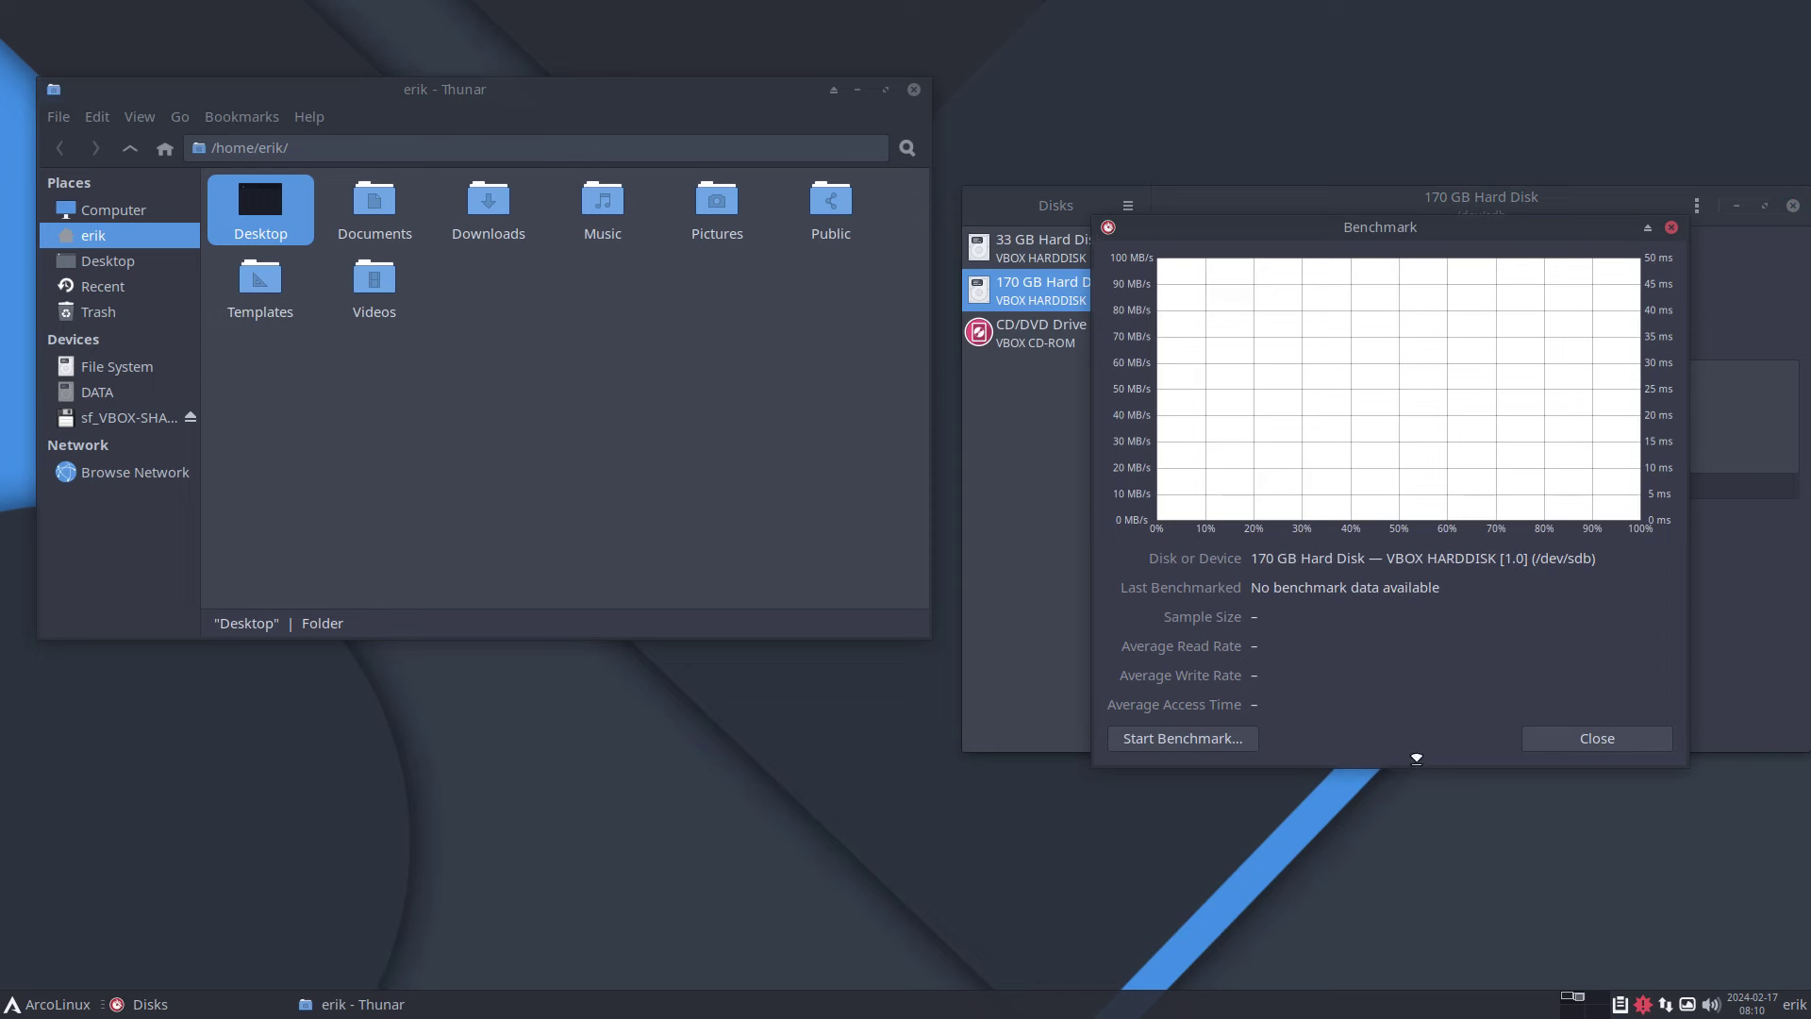
left_click(1224, 748)
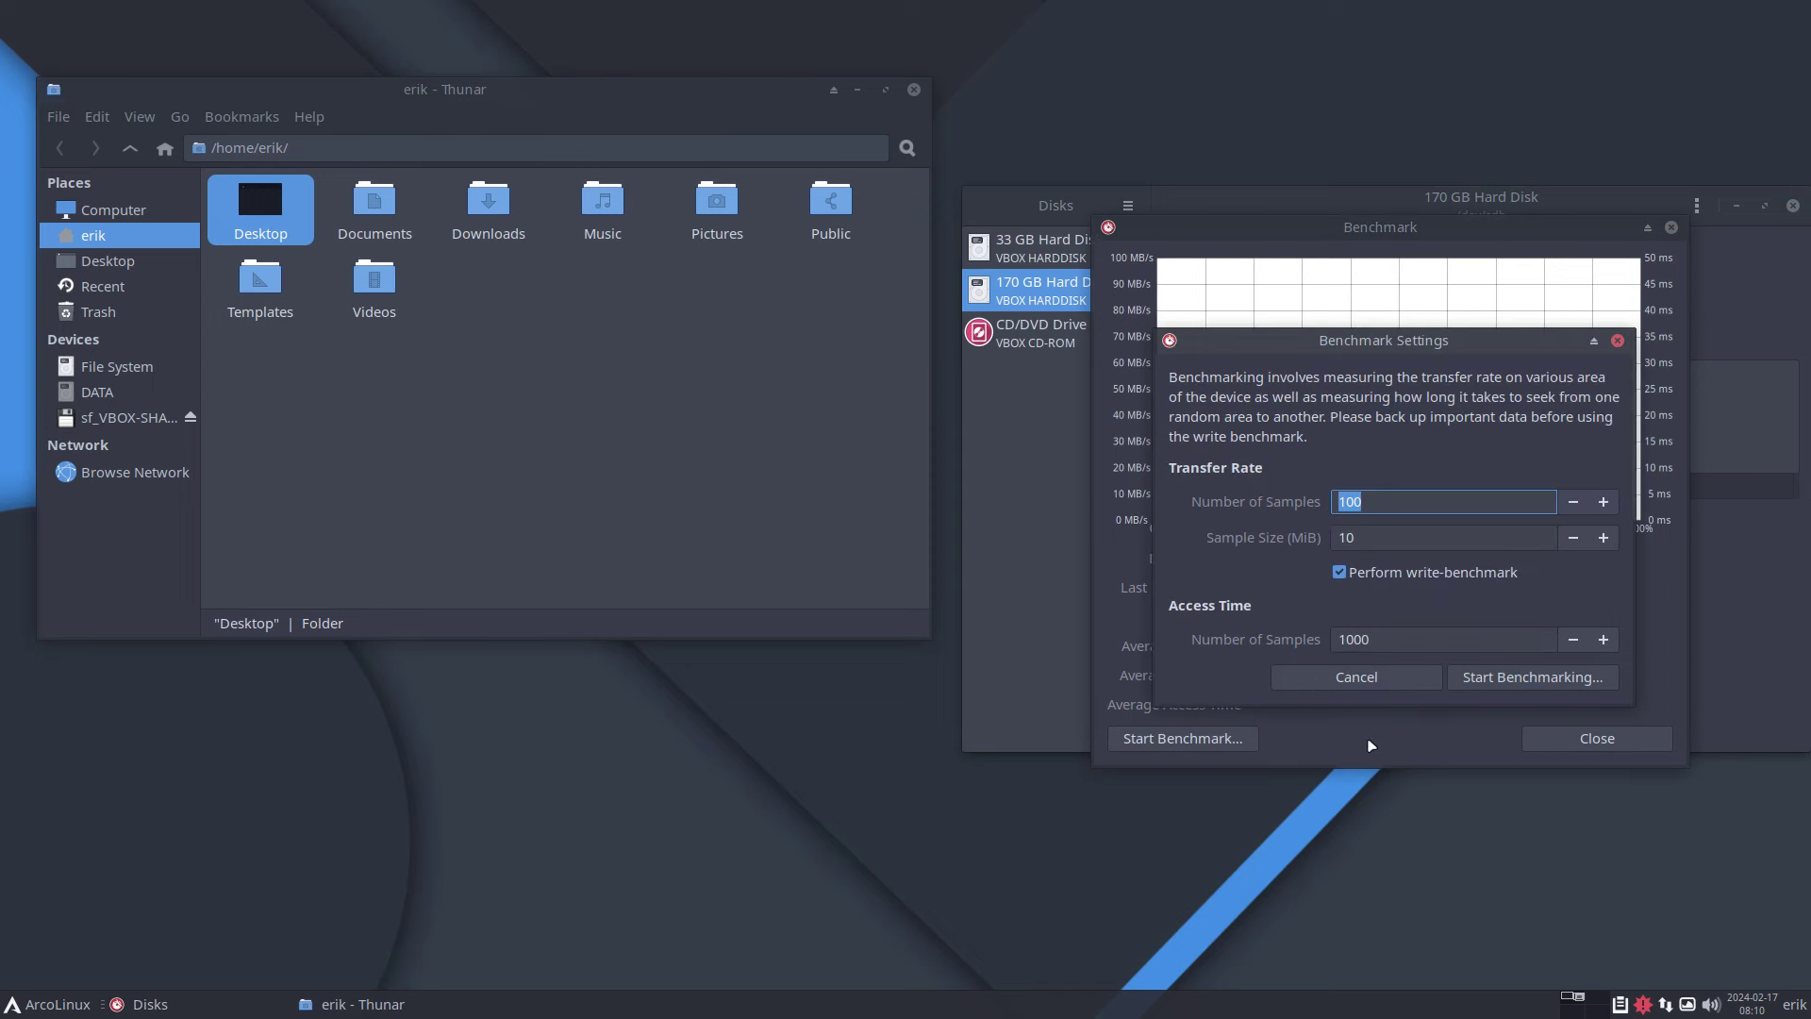
left_click(1532, 677)
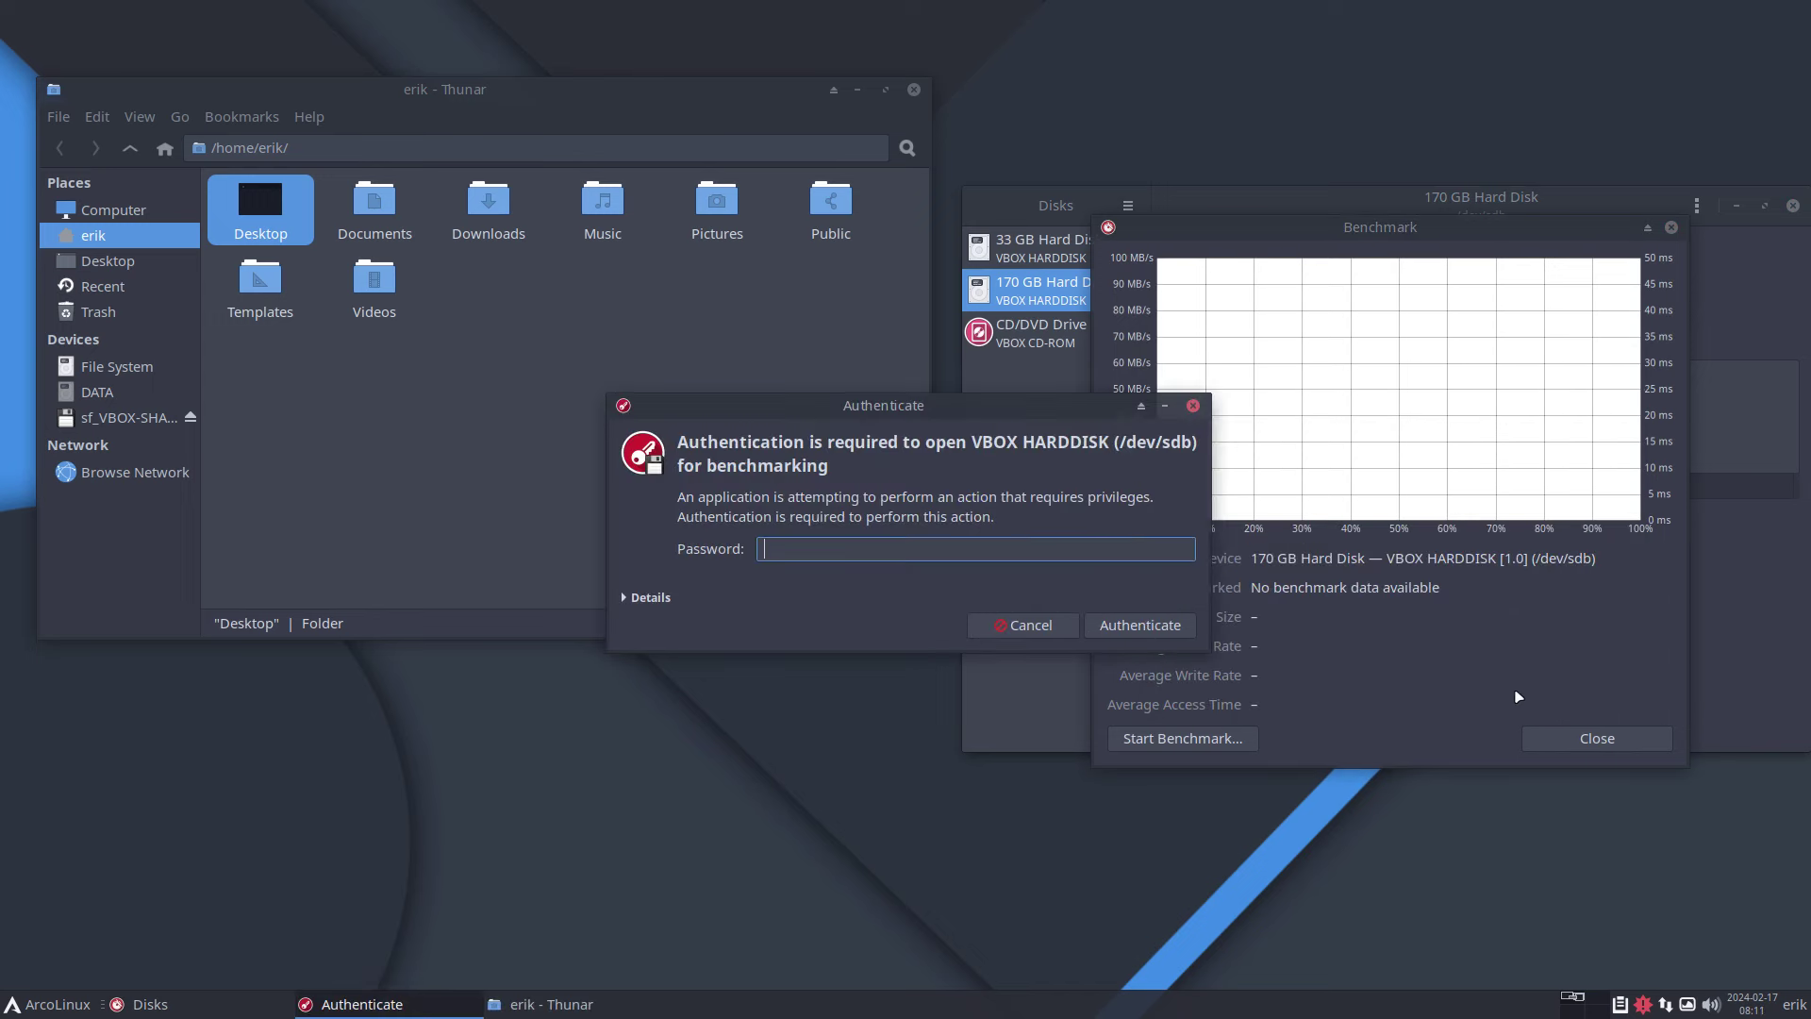
type("••••")
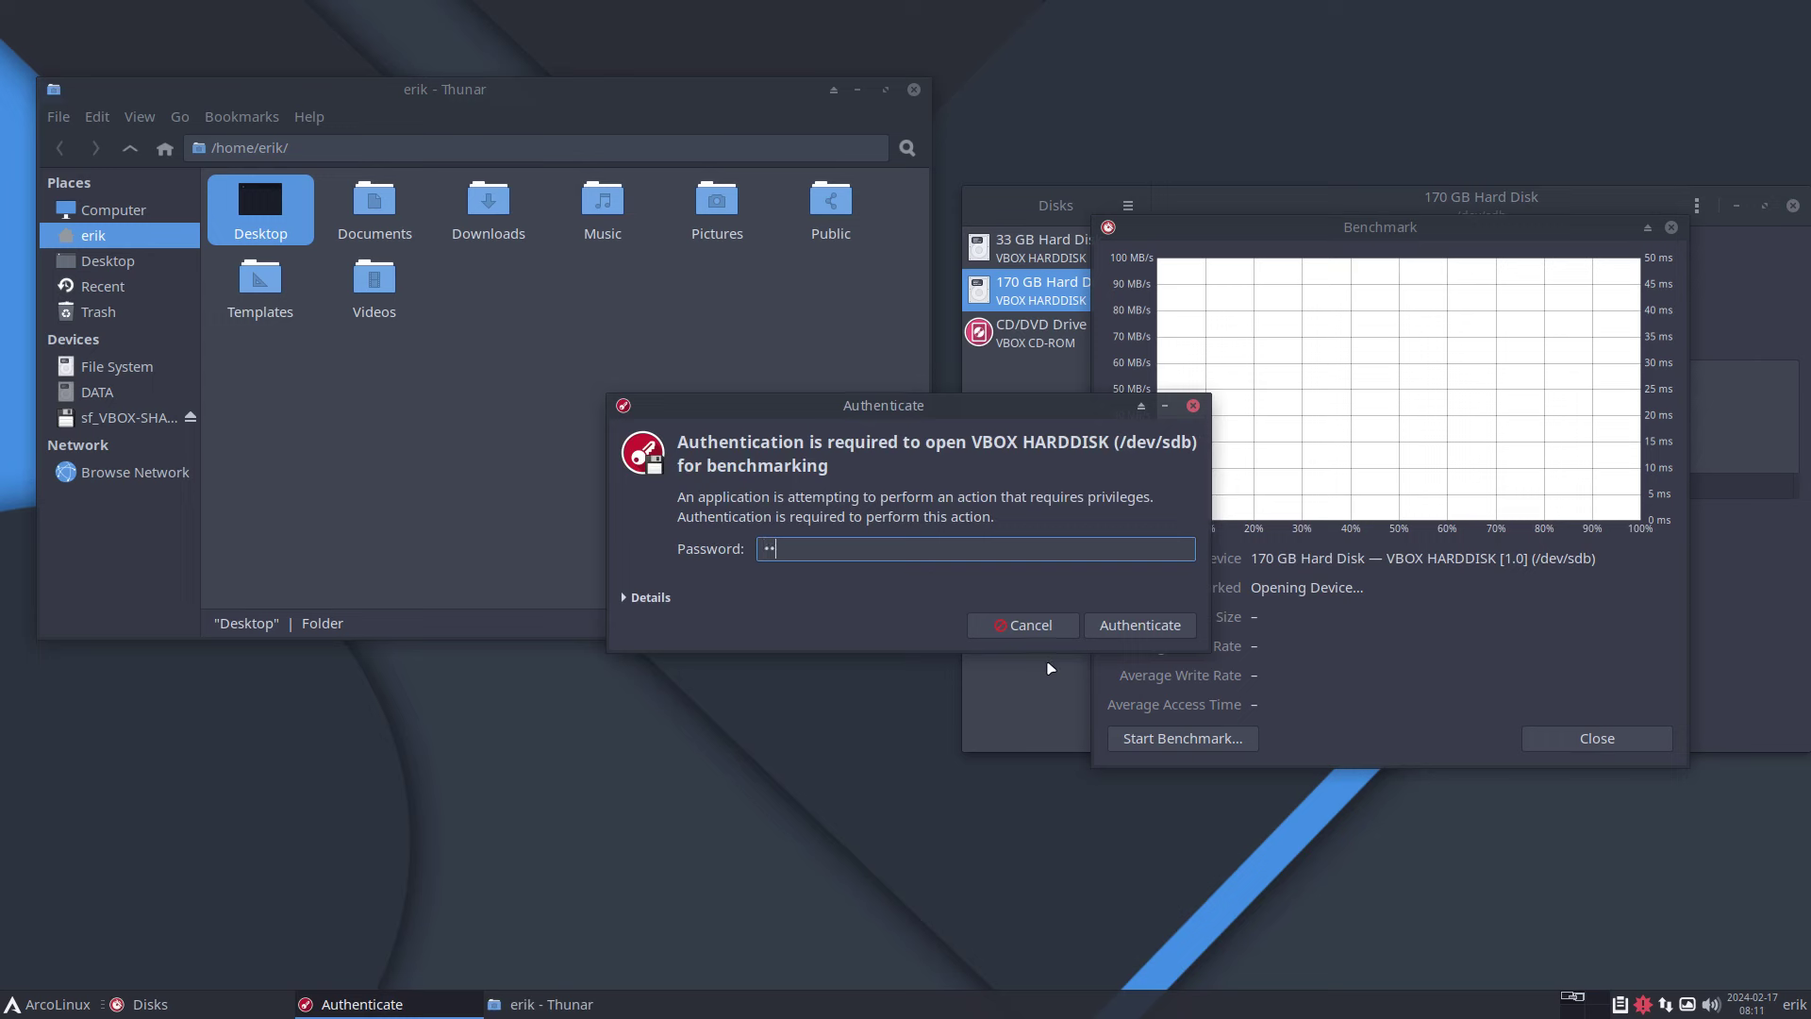
key("Return")
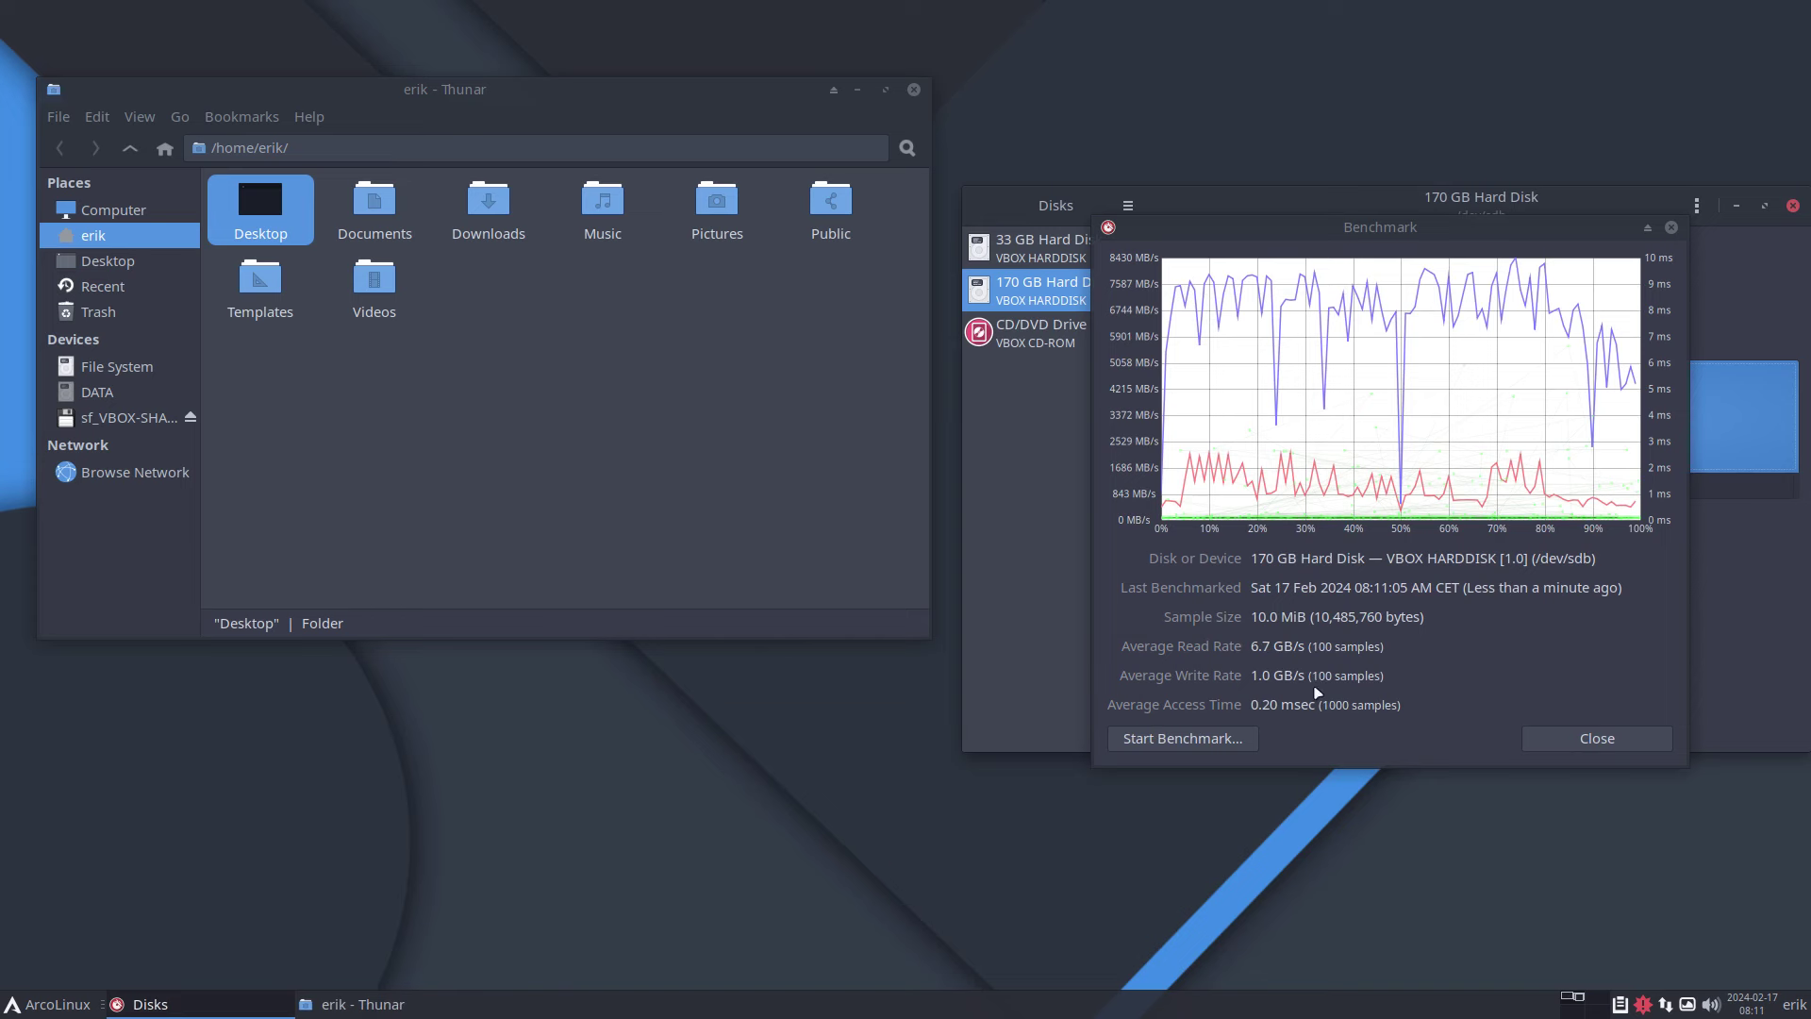
left_click(1567, 745)
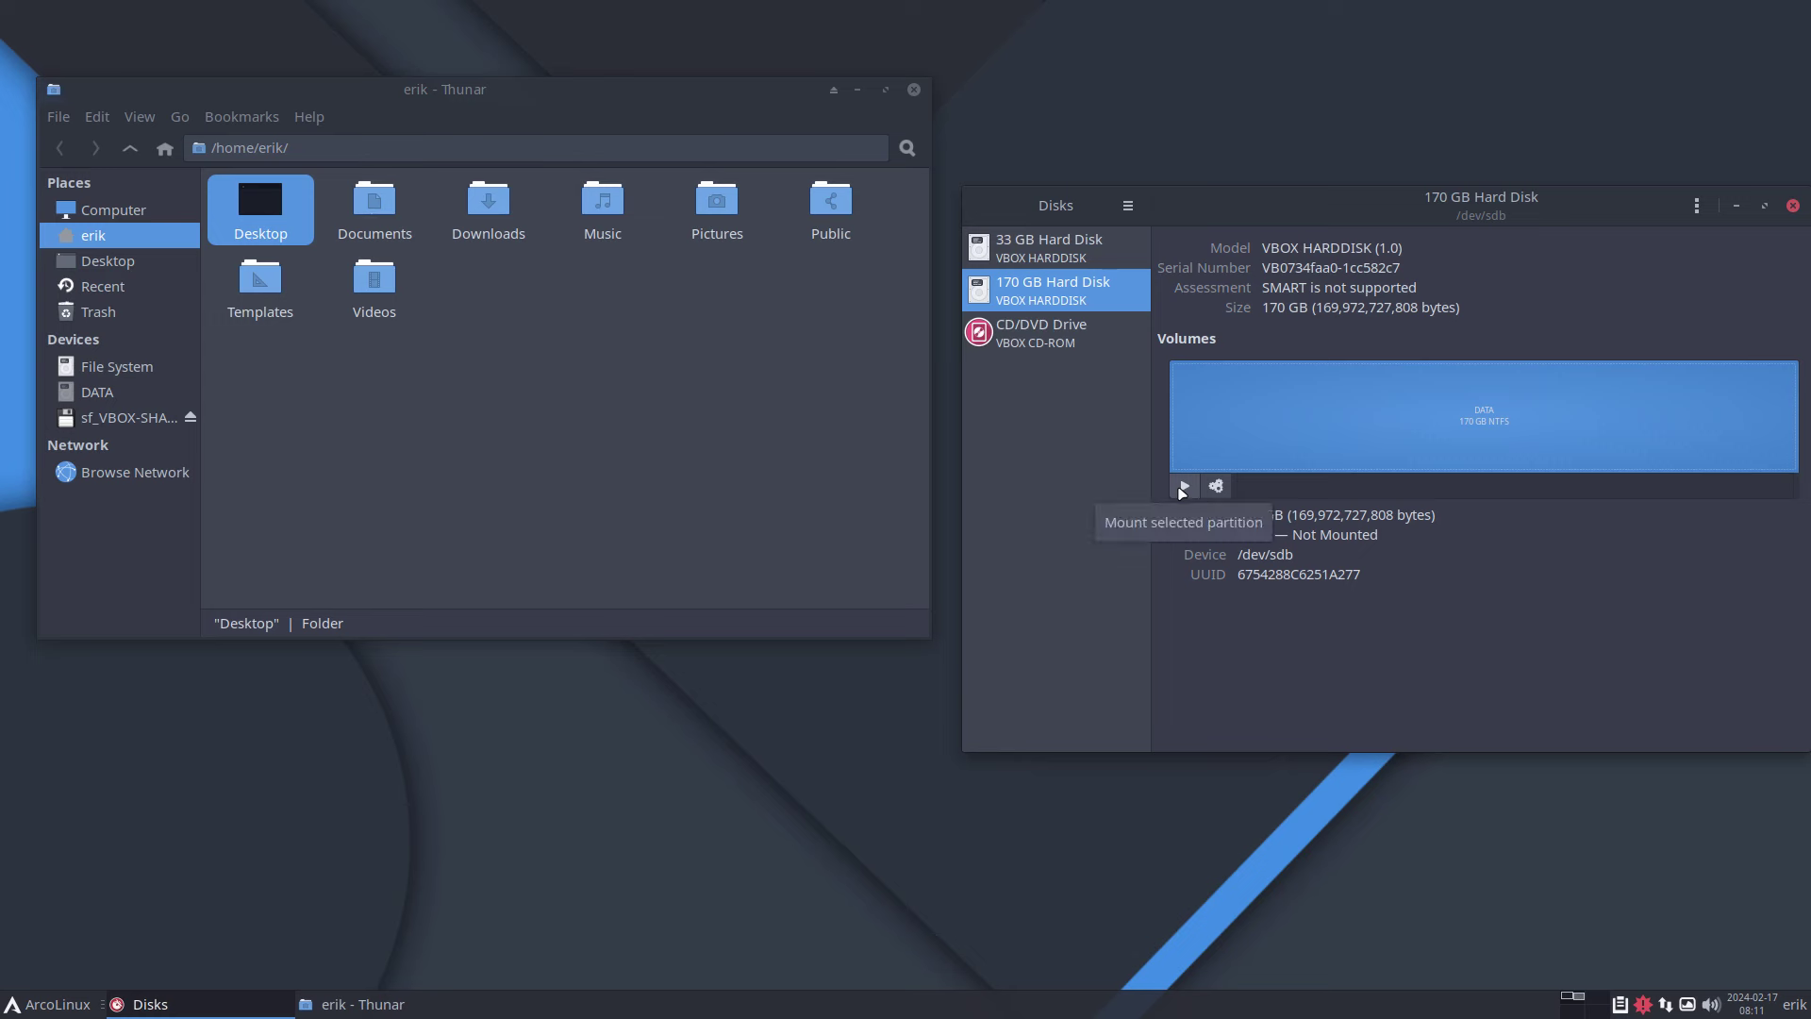
- Open the DATA partition's mount options and turn off User Session Defaults, keeping mount at system startup enabled
left_click(1216, 487)
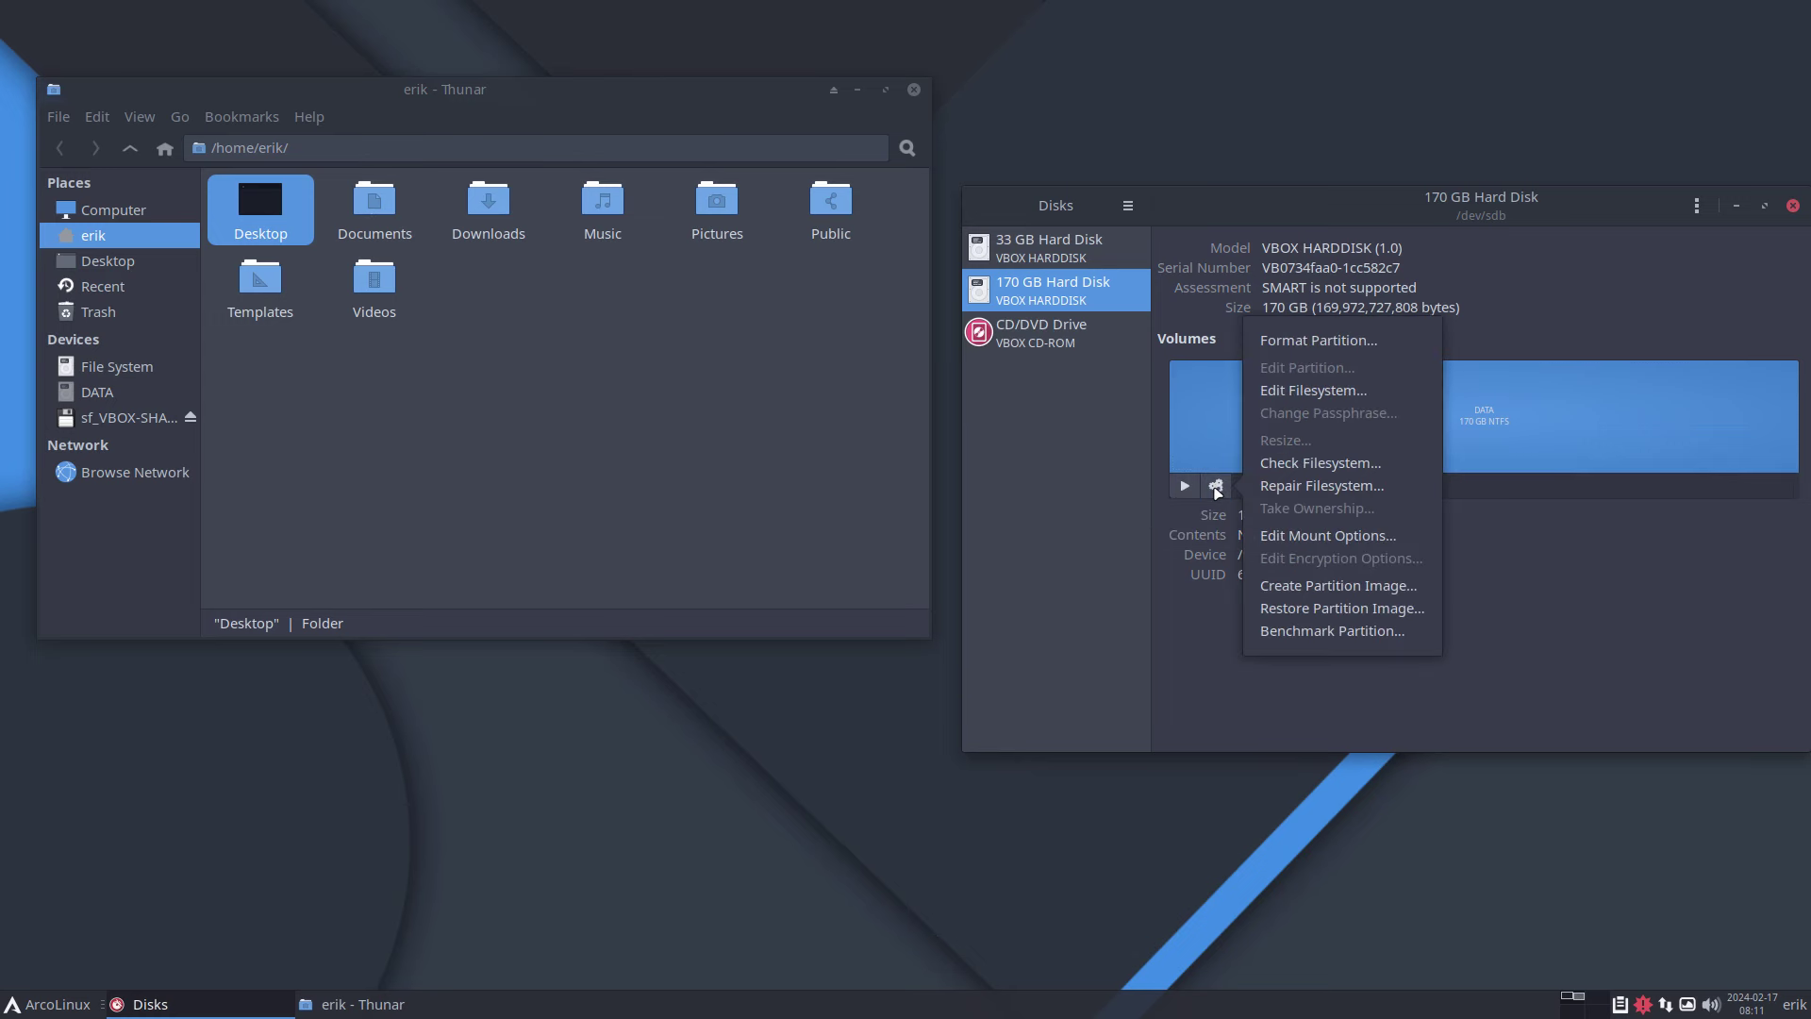
left_click(1353, 534)
left_click_drag(1419, 276, 550, 436)
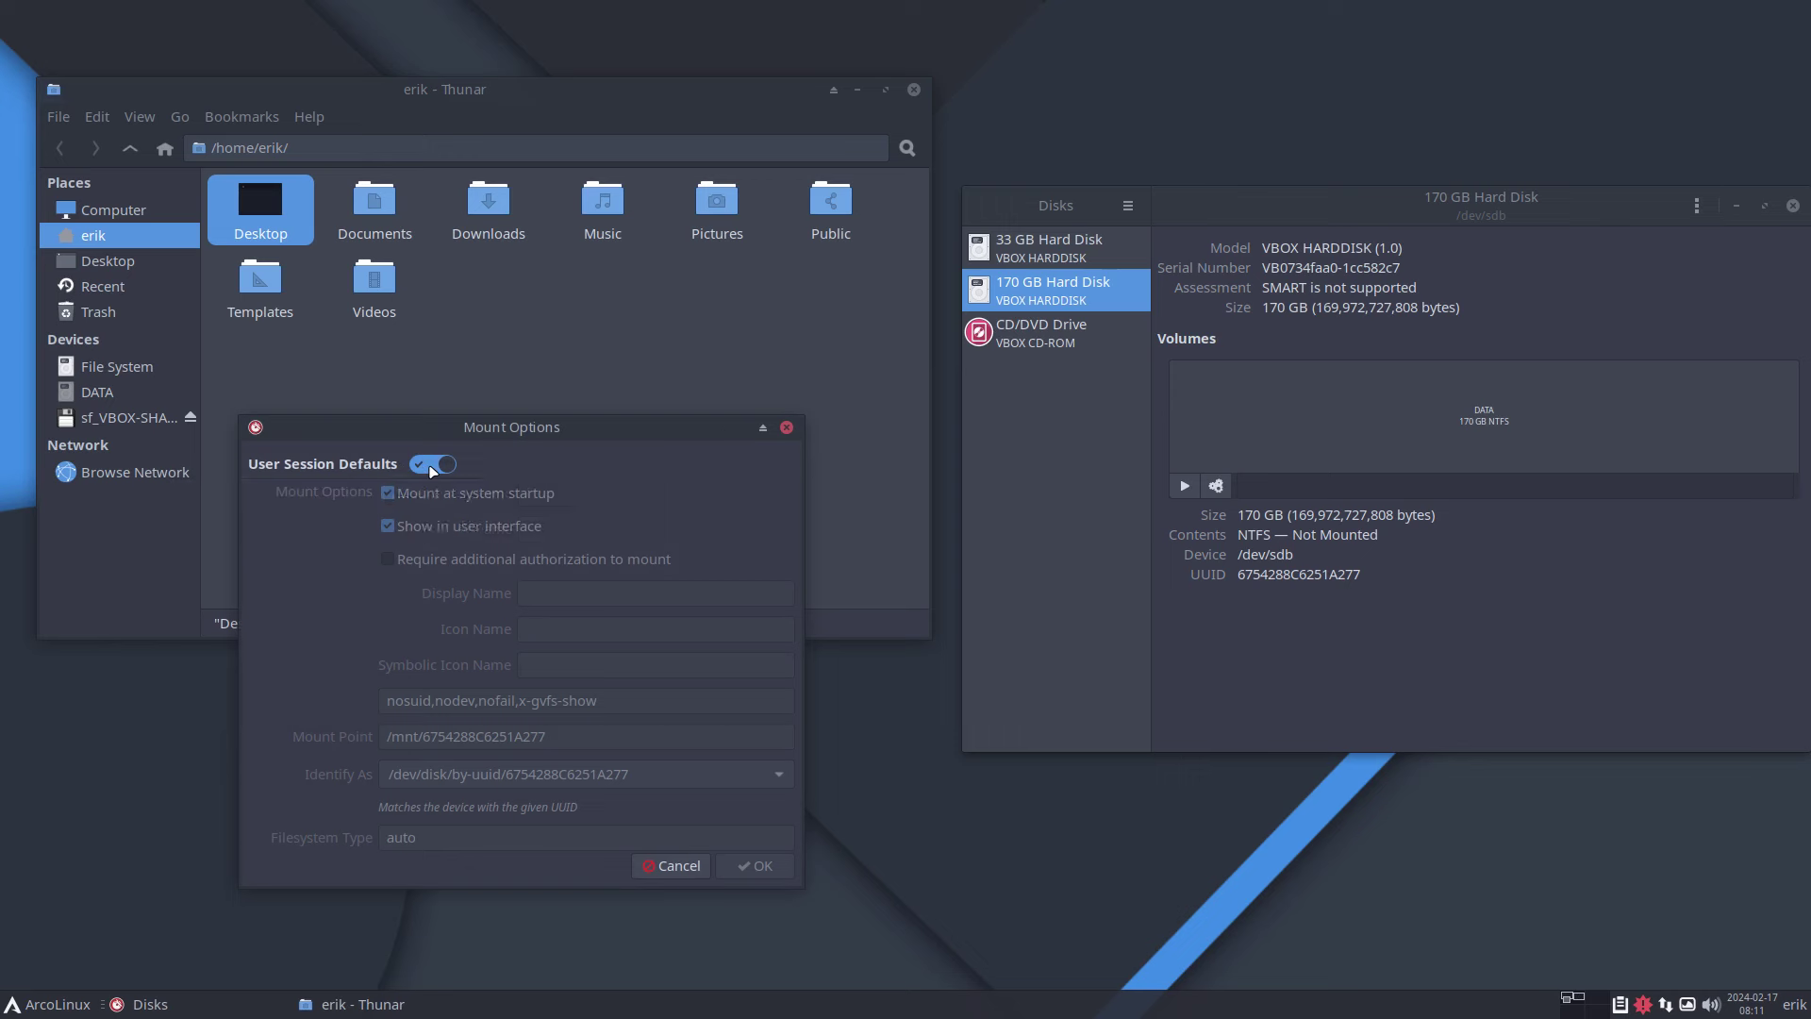
left_click(433, 466)
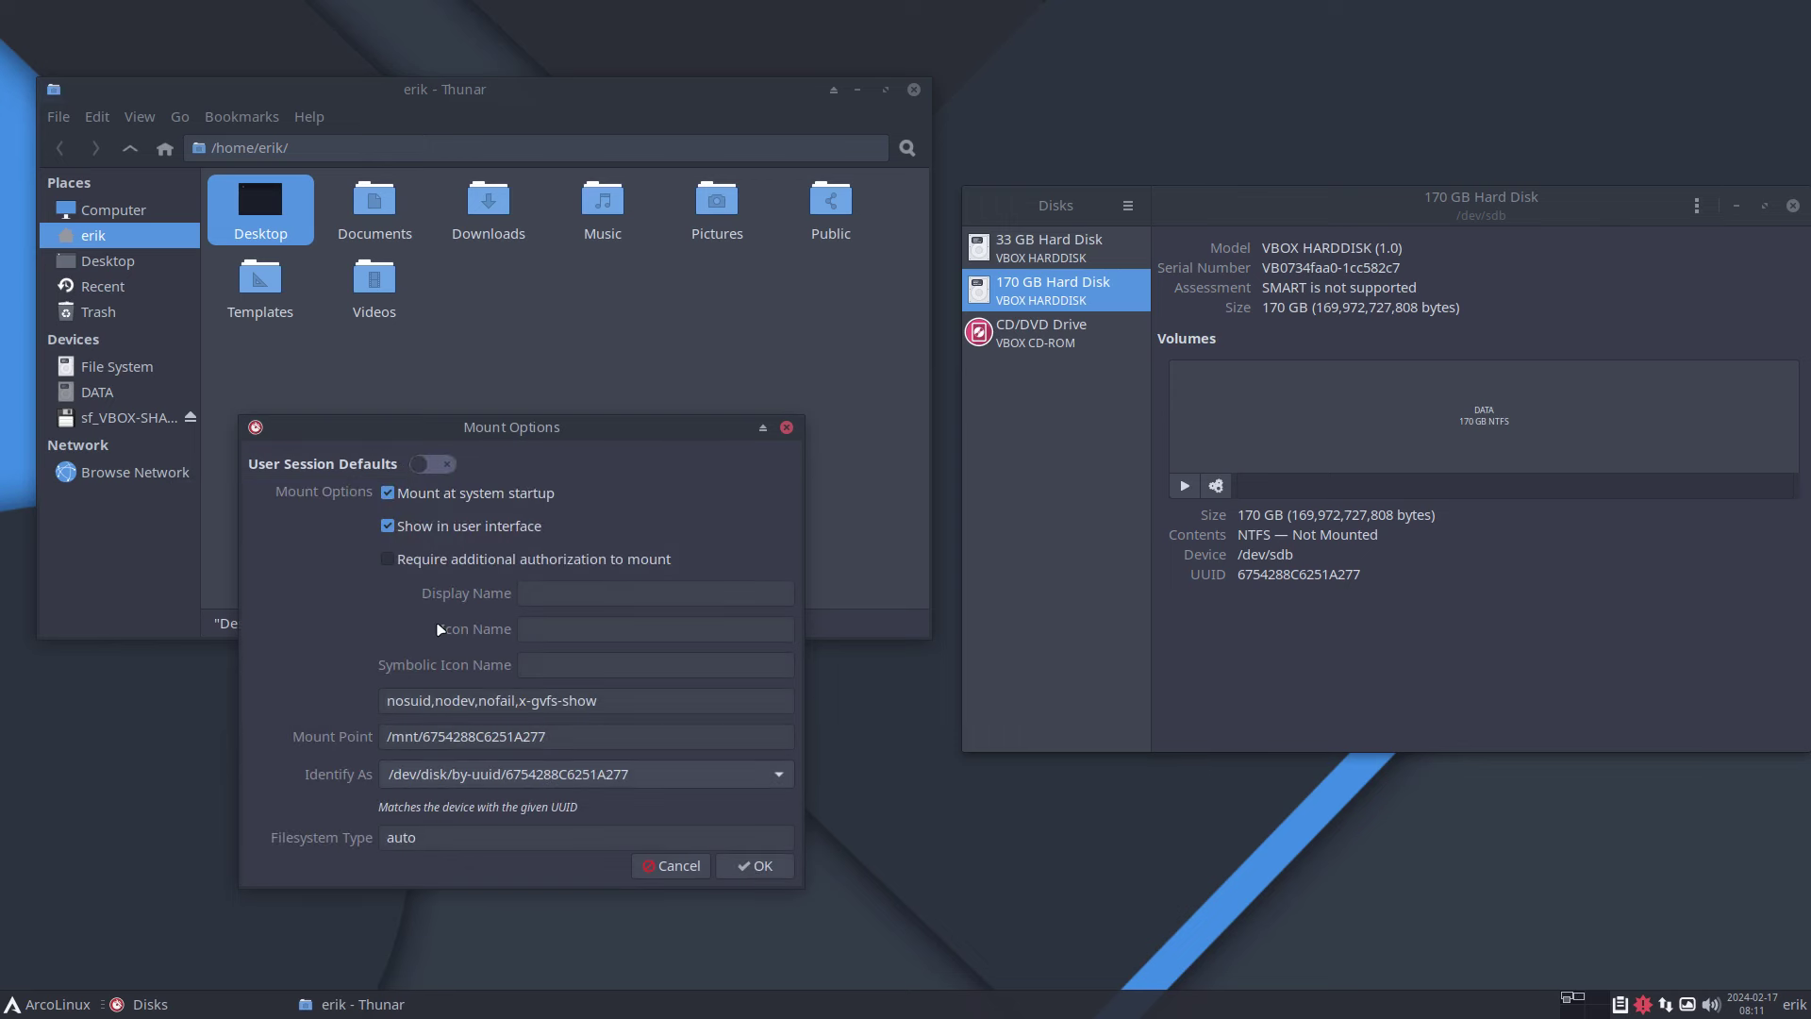
left_click(441, 466)
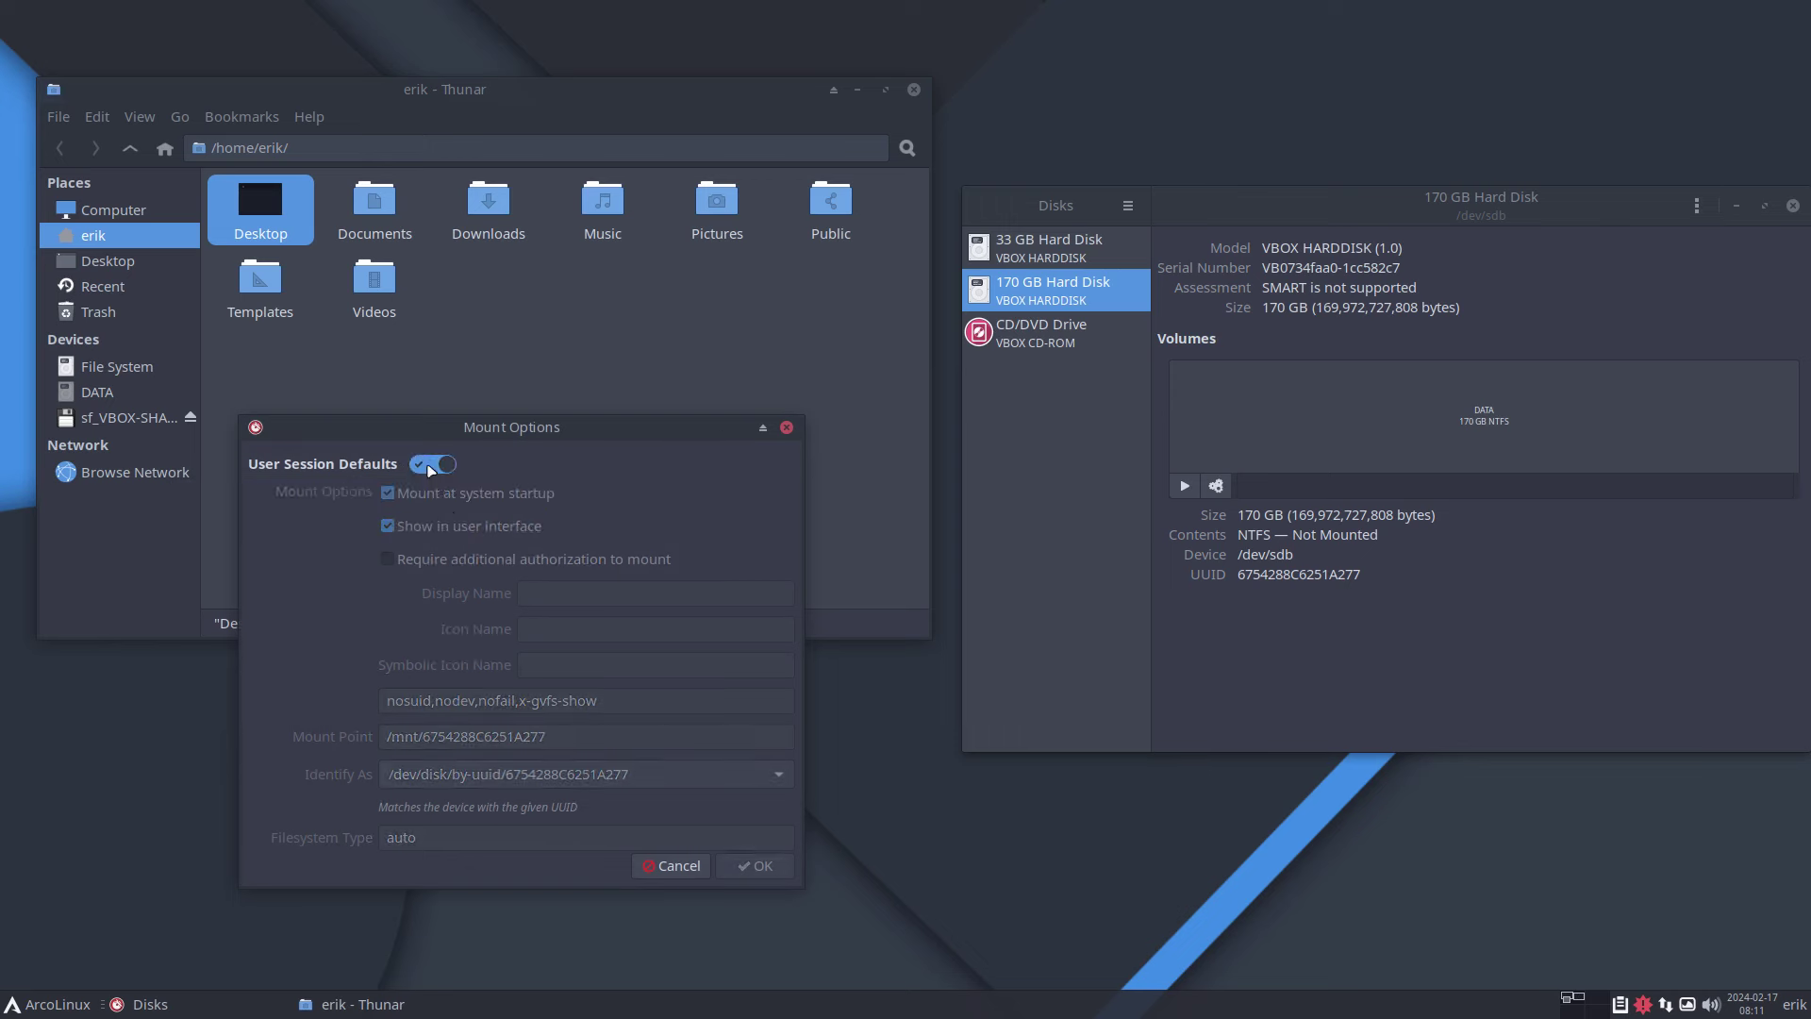
left_click(430, 468)
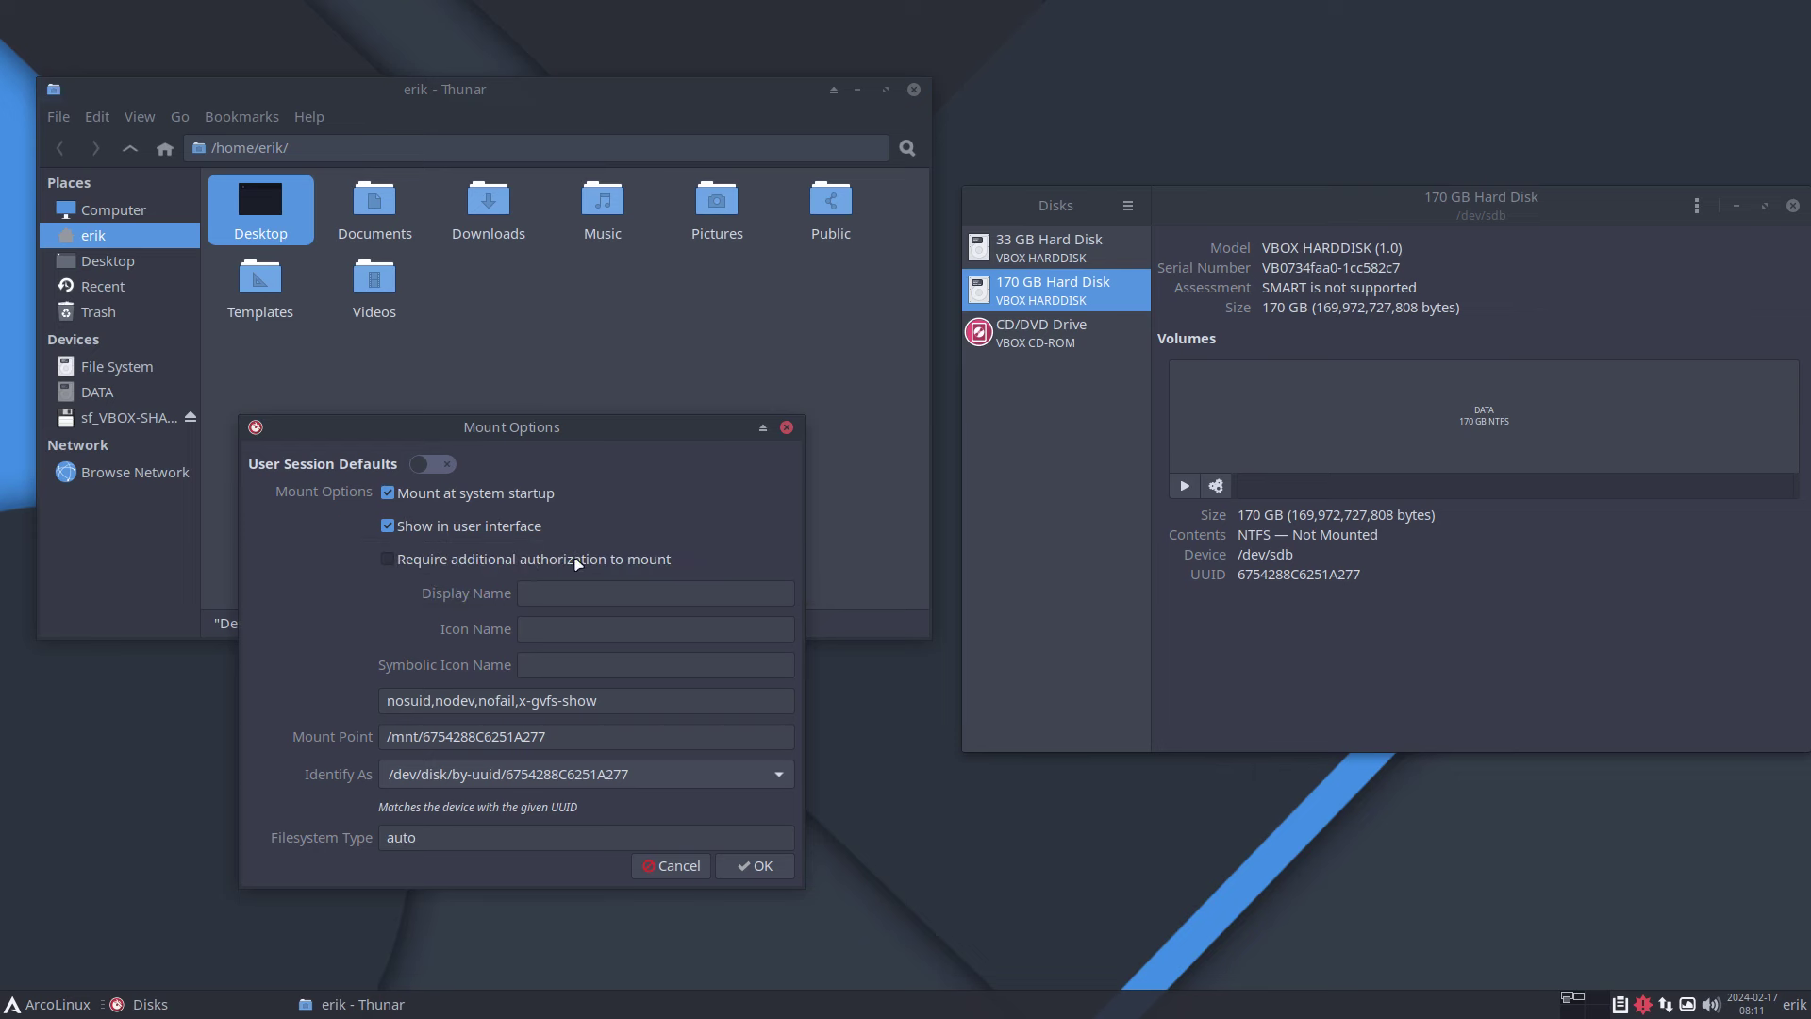
left_click(556, 592)
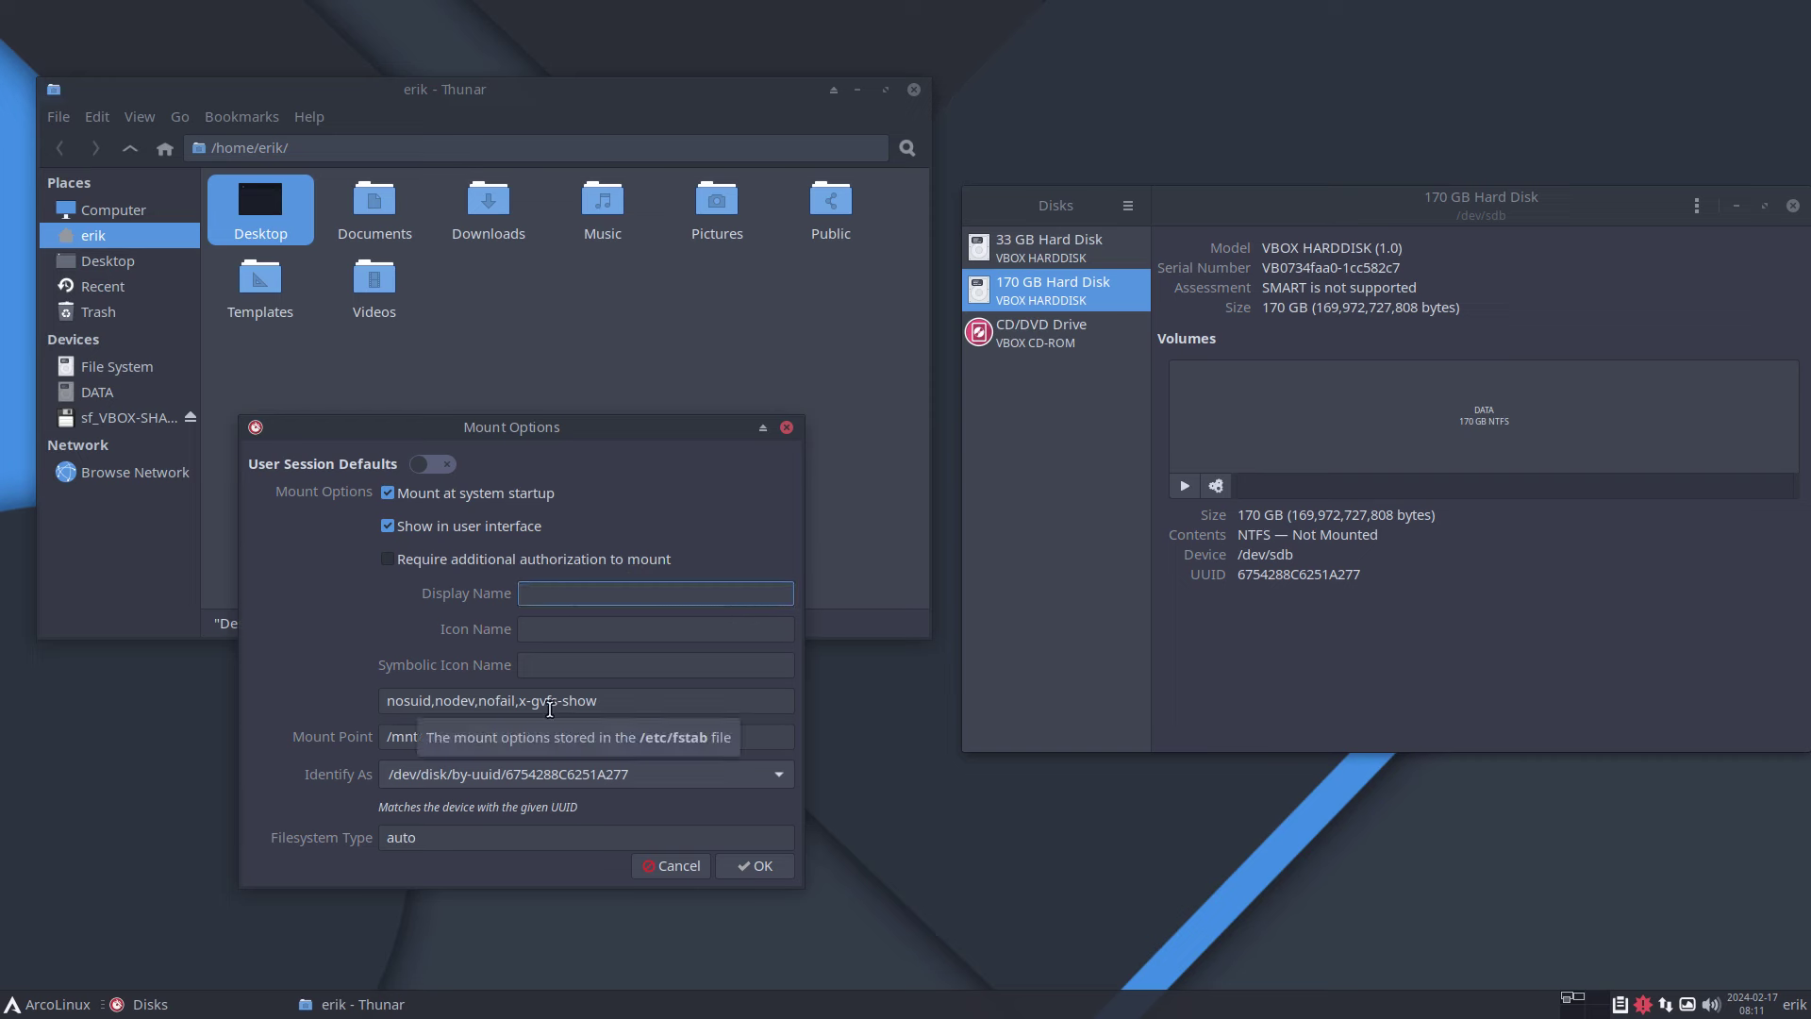
- Set the DATA partition's mount point to /mnt/DATA
left_click_drag(430, 736, 600, 751)
left_click(540, 737)
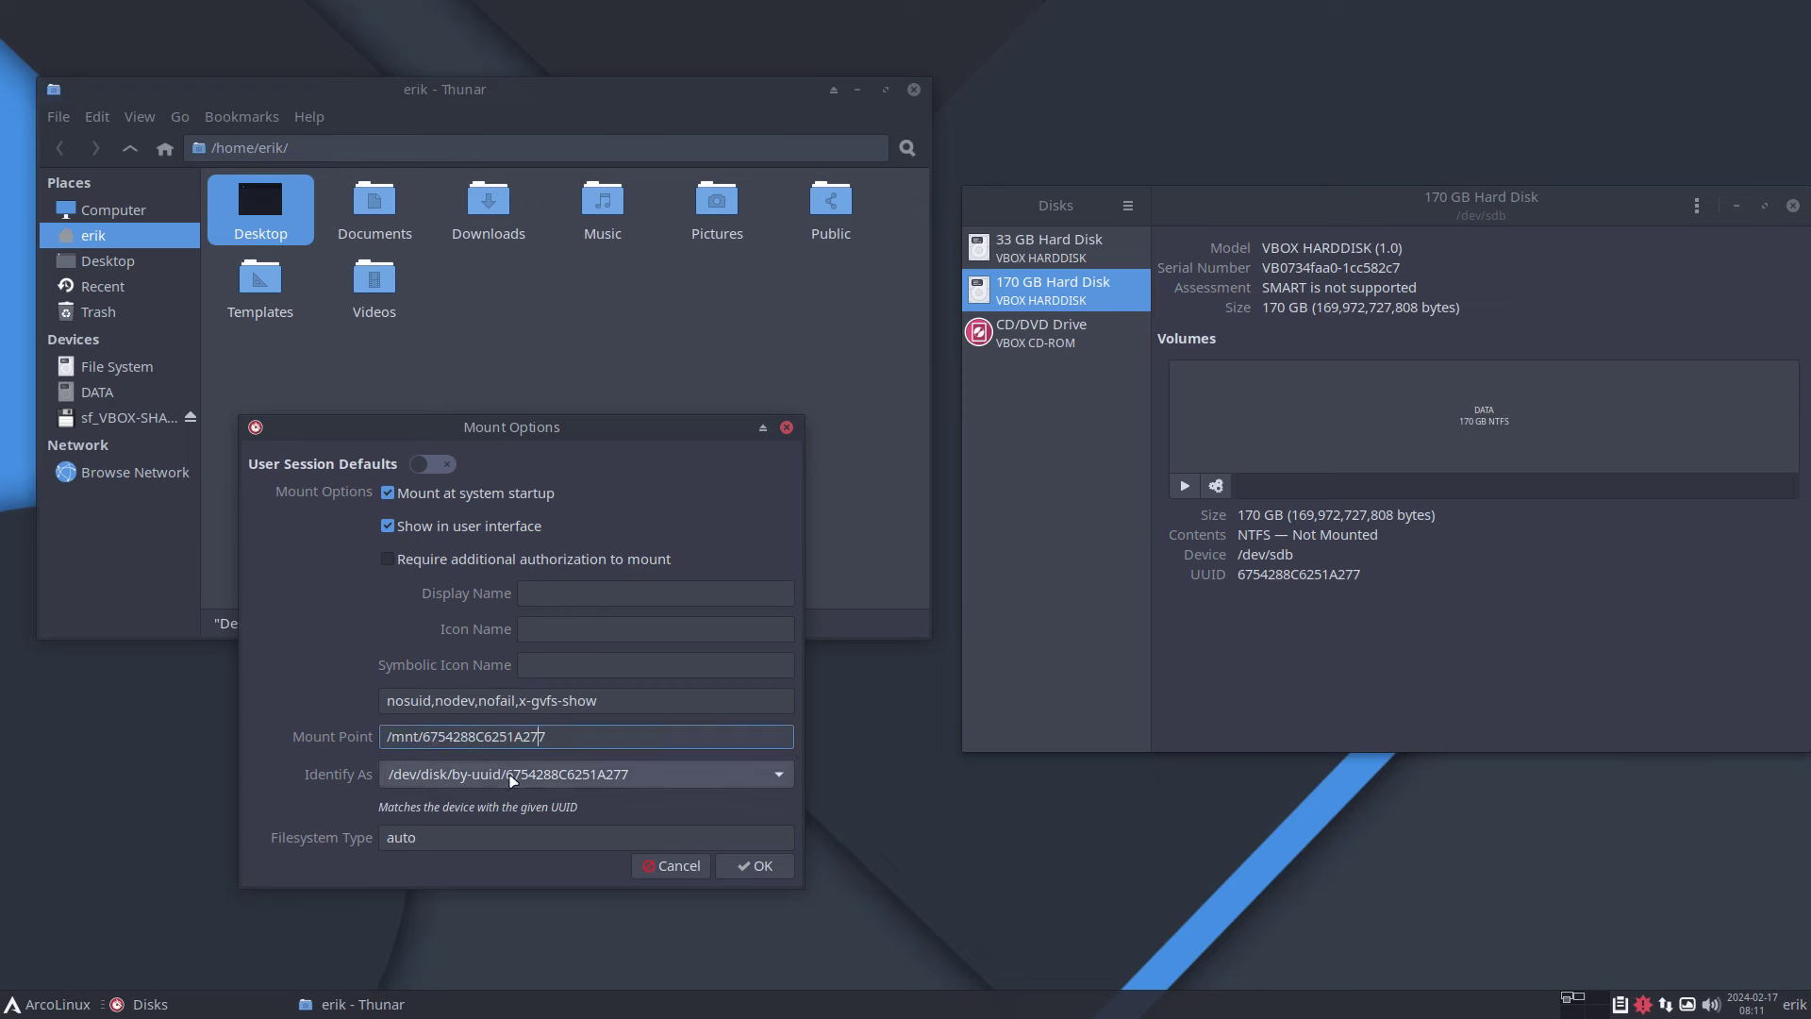
left_click_drag(422, 736, 657, 757)
type("DA")
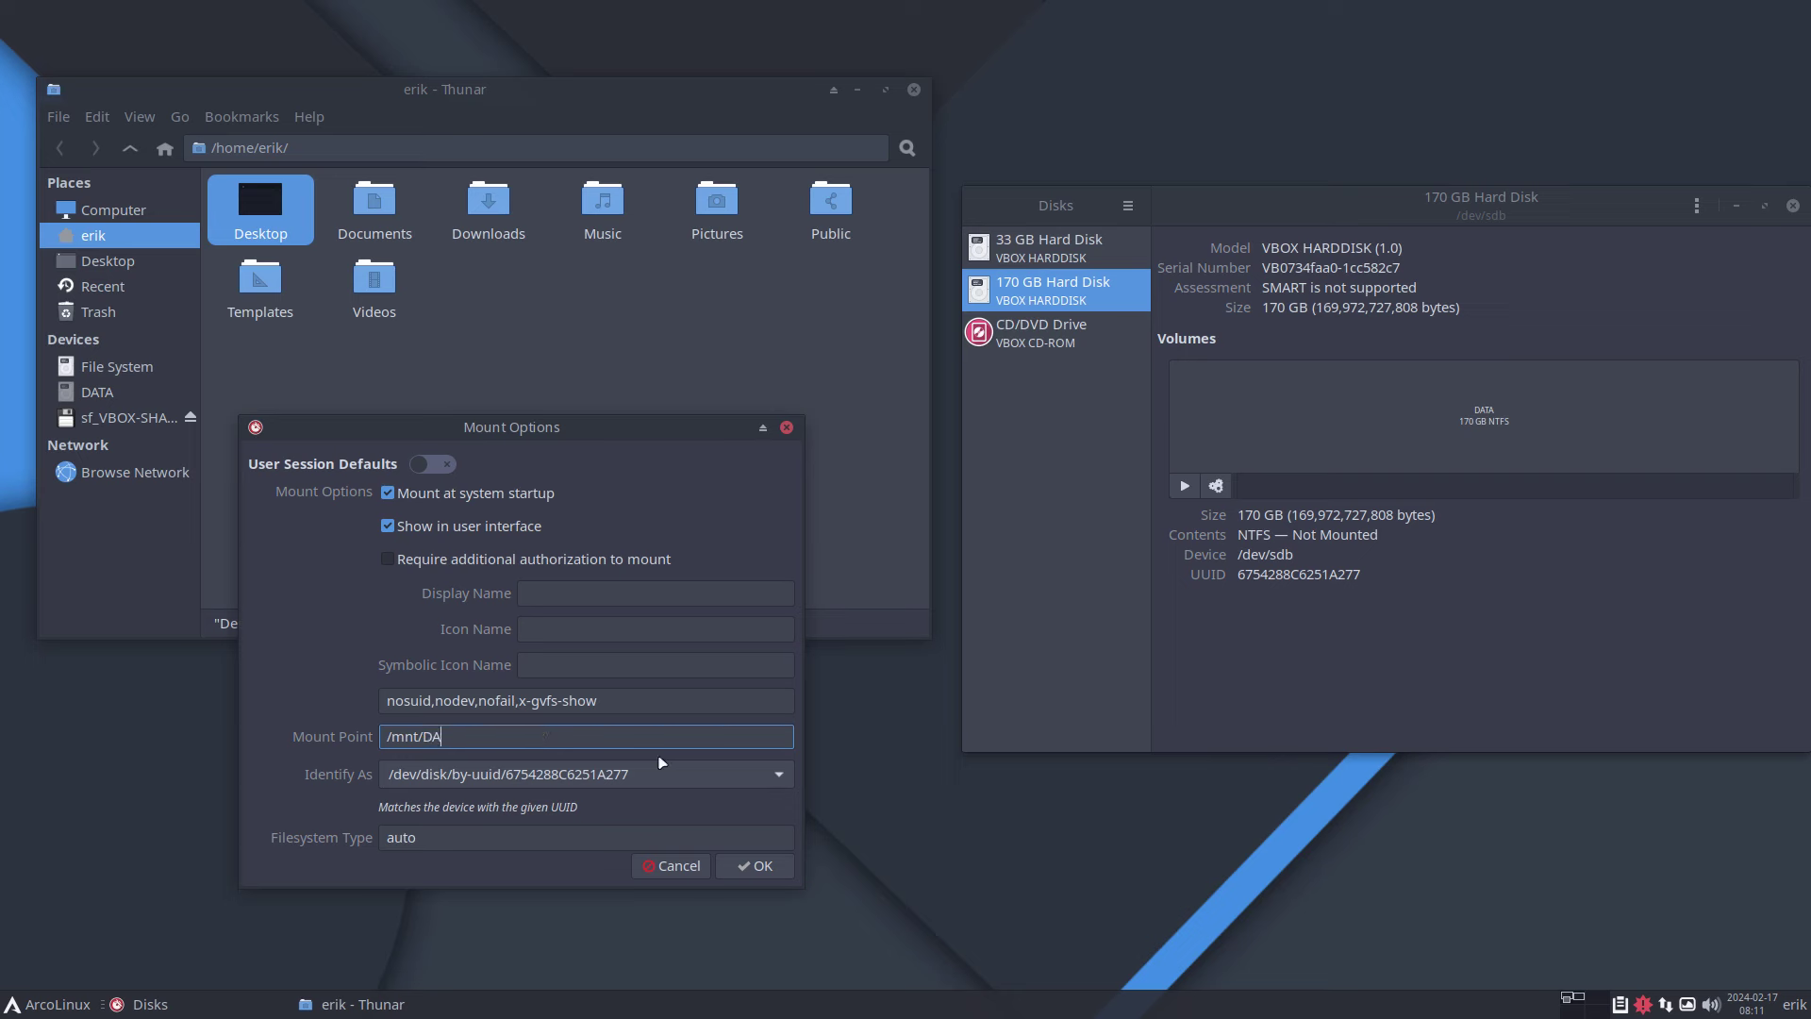
type("YTA")
- Identify the partition by LABEL=DATA in its mount options
left_click(687, 783)
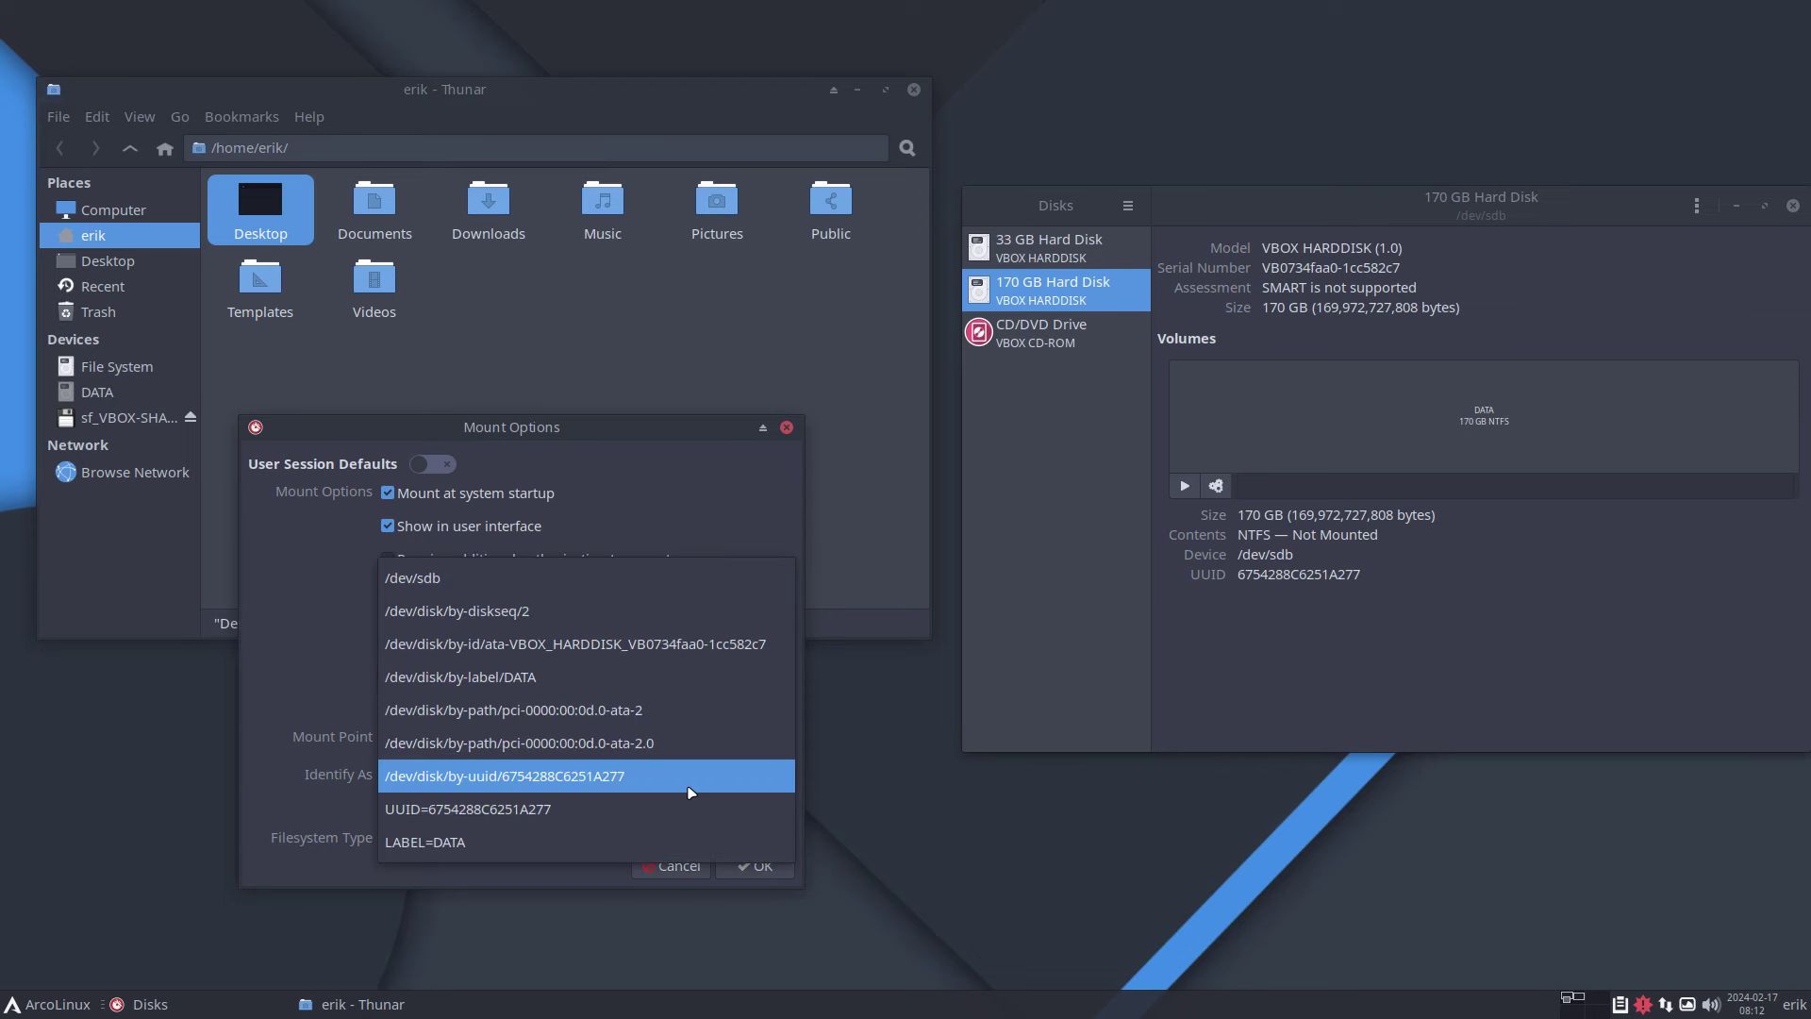
left_click(562, 844)
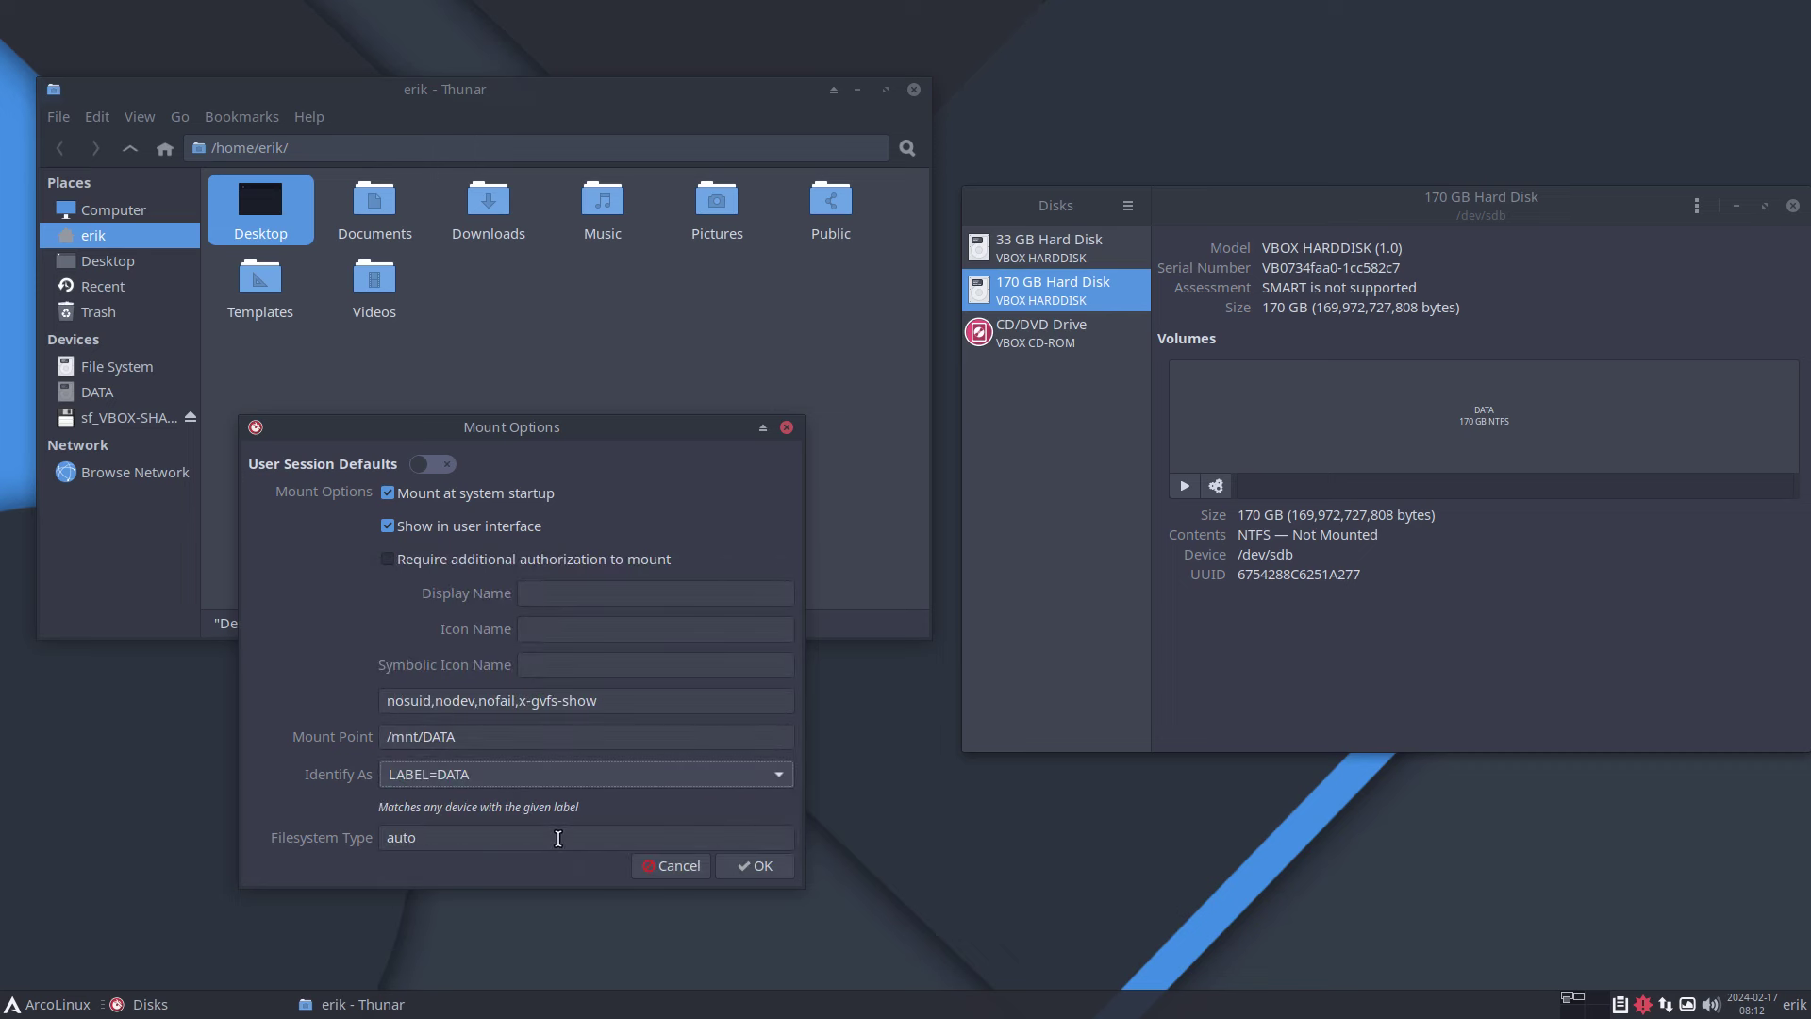
left_click(434, 780)
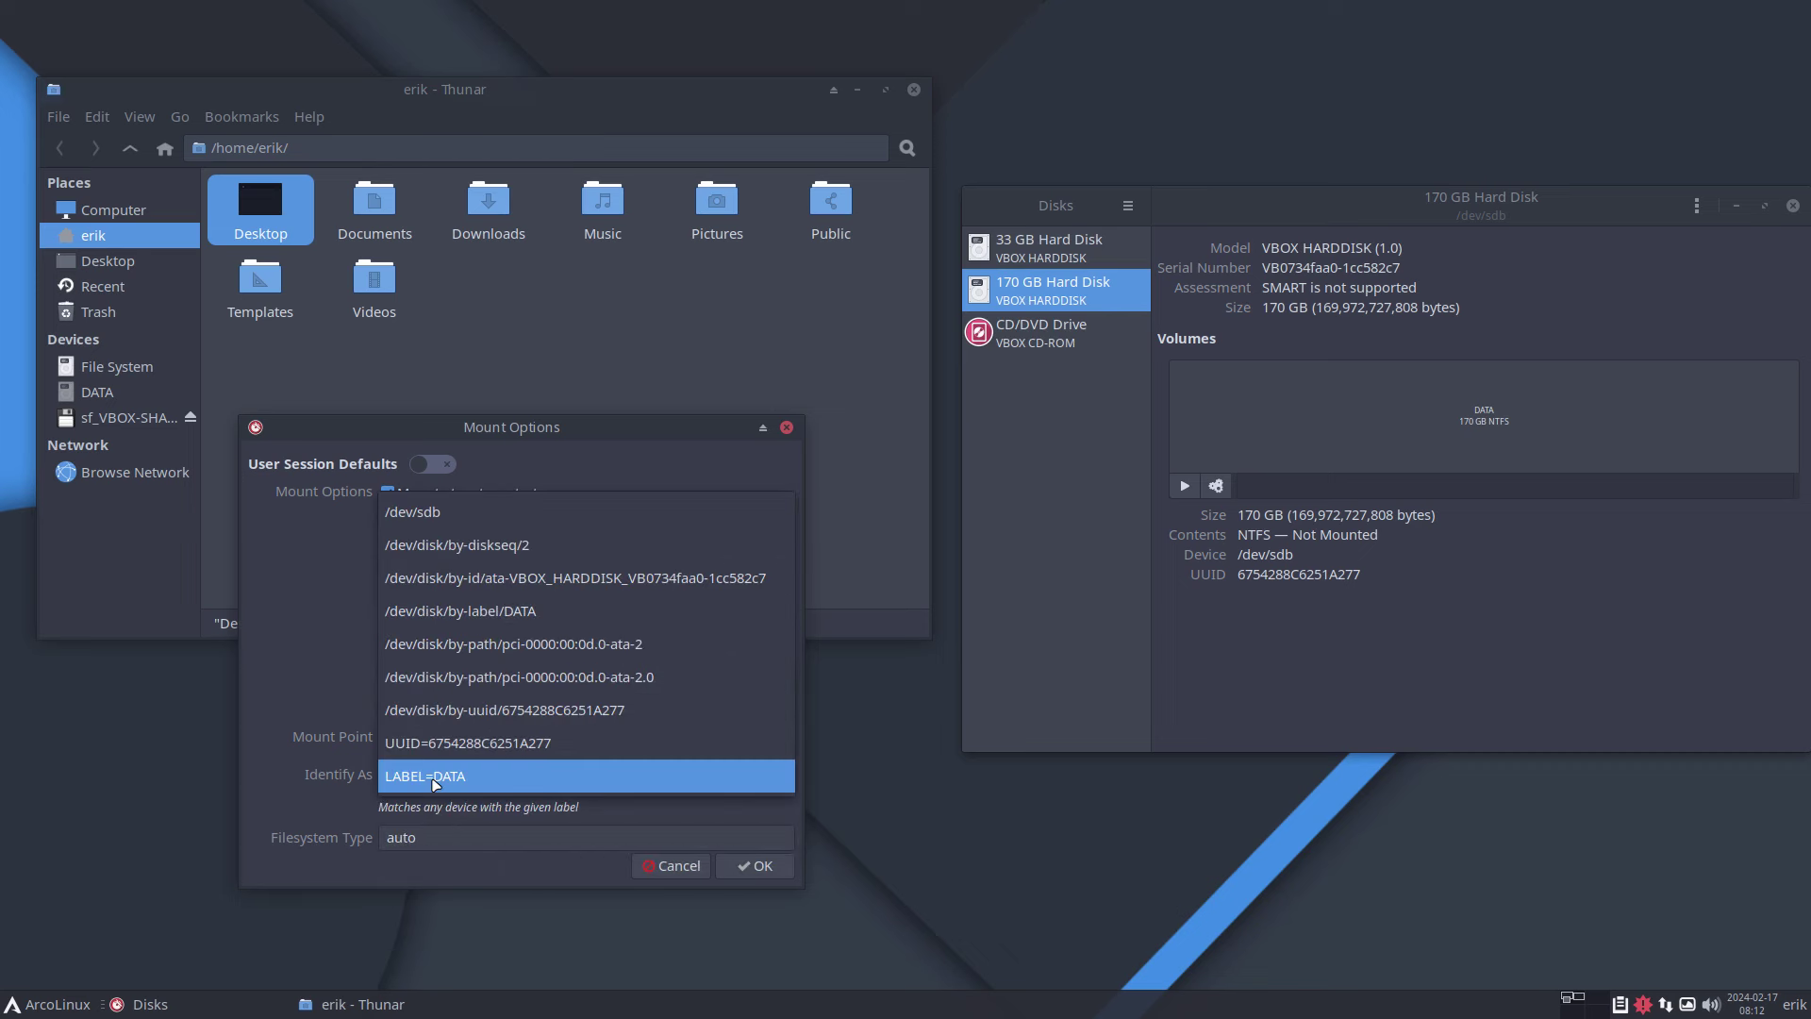
left_click(435, 779)
- Keep the filesystem type auto and the options nosuid,nodev,nofail,x-gvfs-show, and save the mount options, authenticating with the account password
left_click(434, 841)
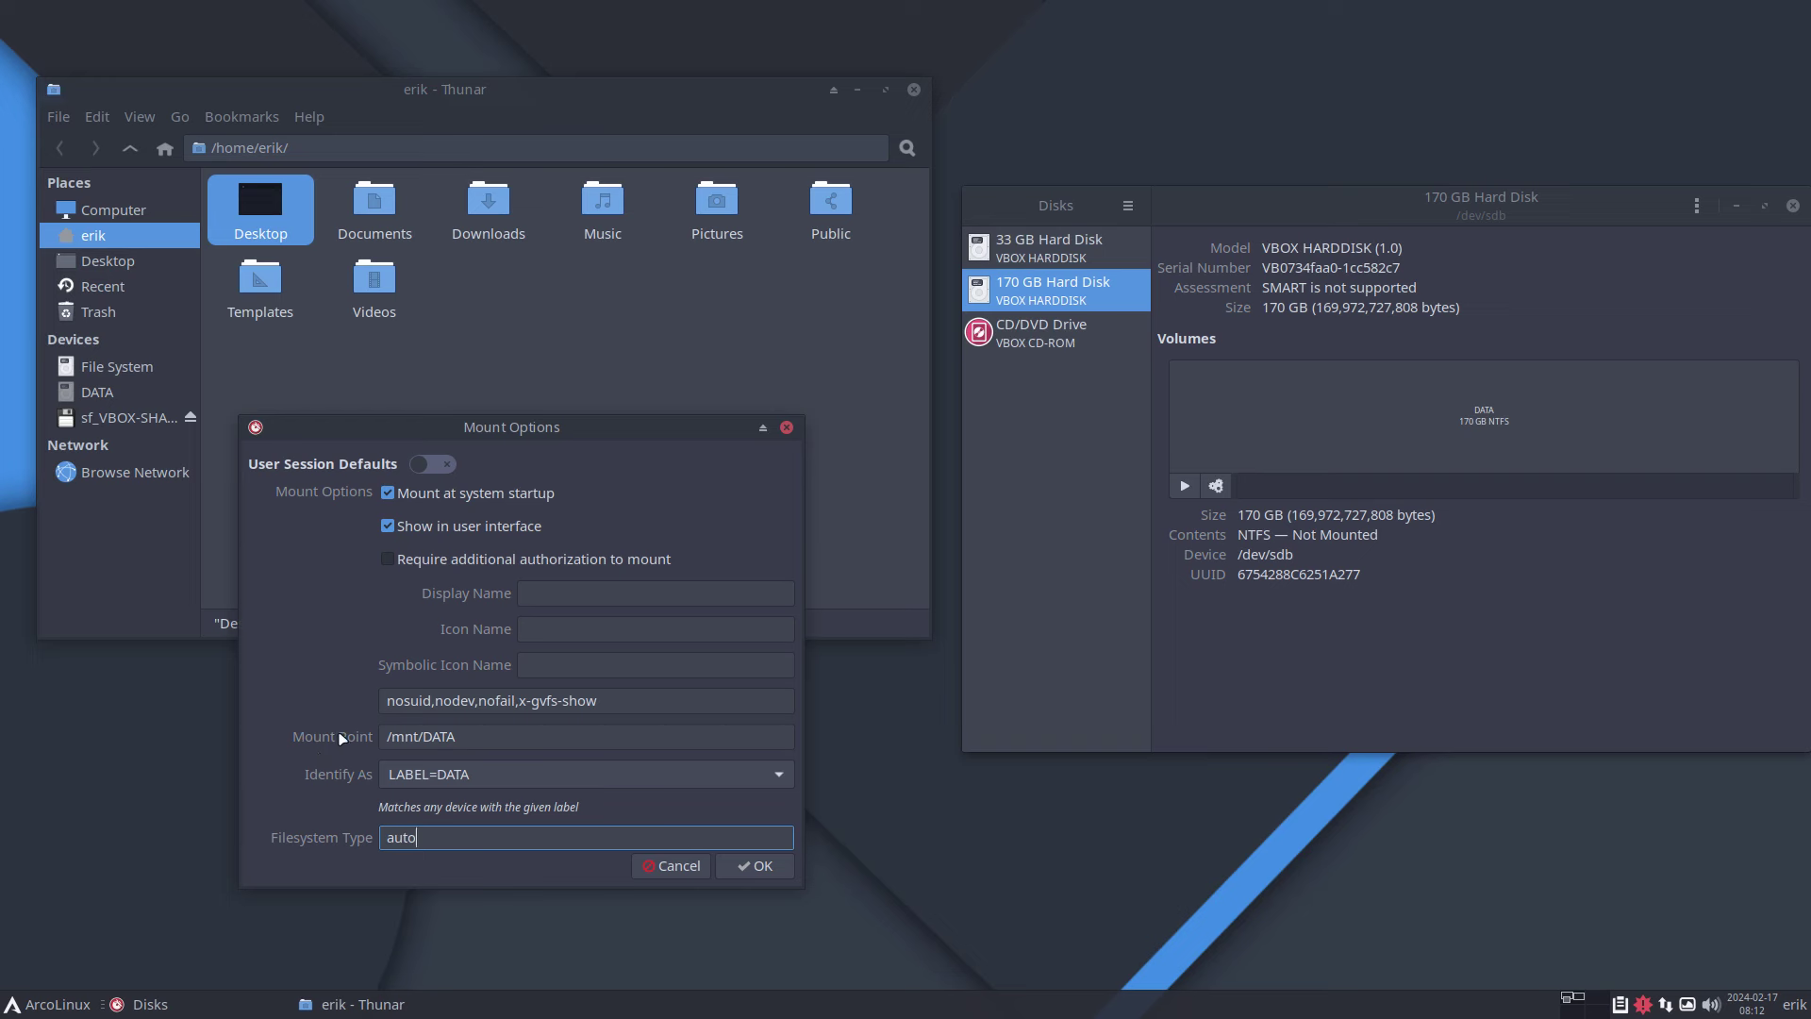
left_click(619, 701)
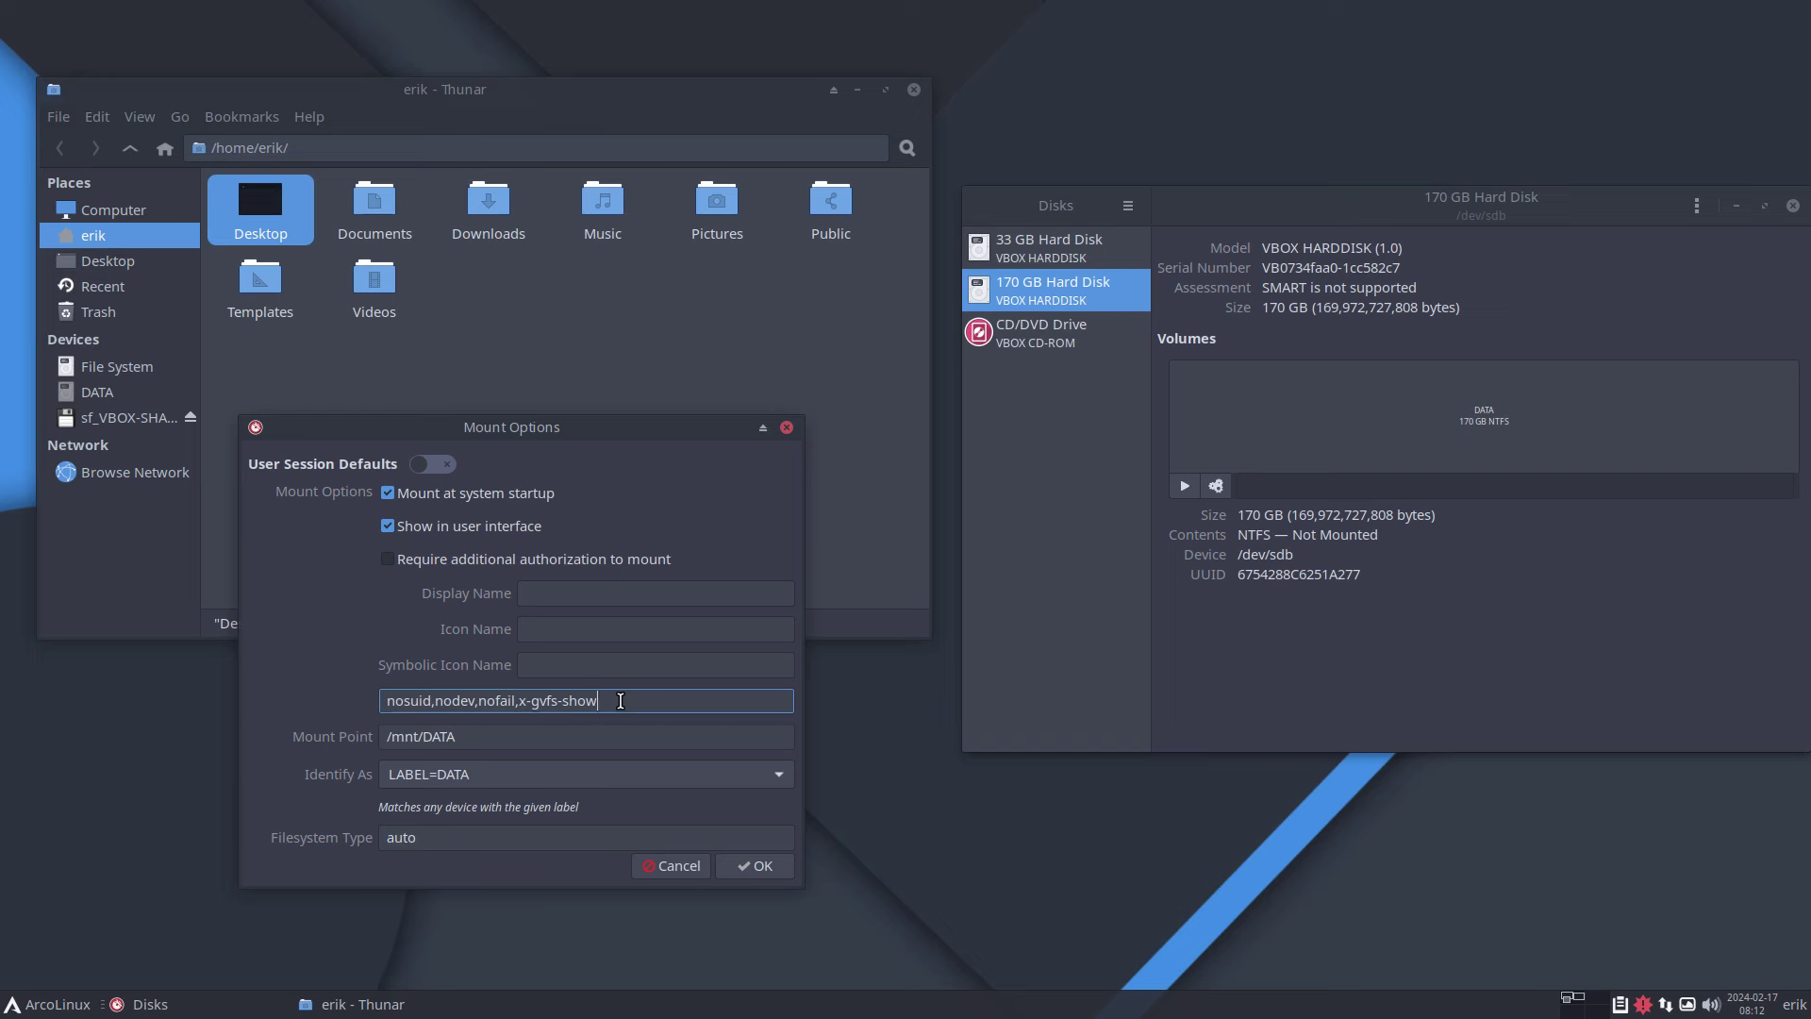
left_click_drag(620, 701, 387, 700)
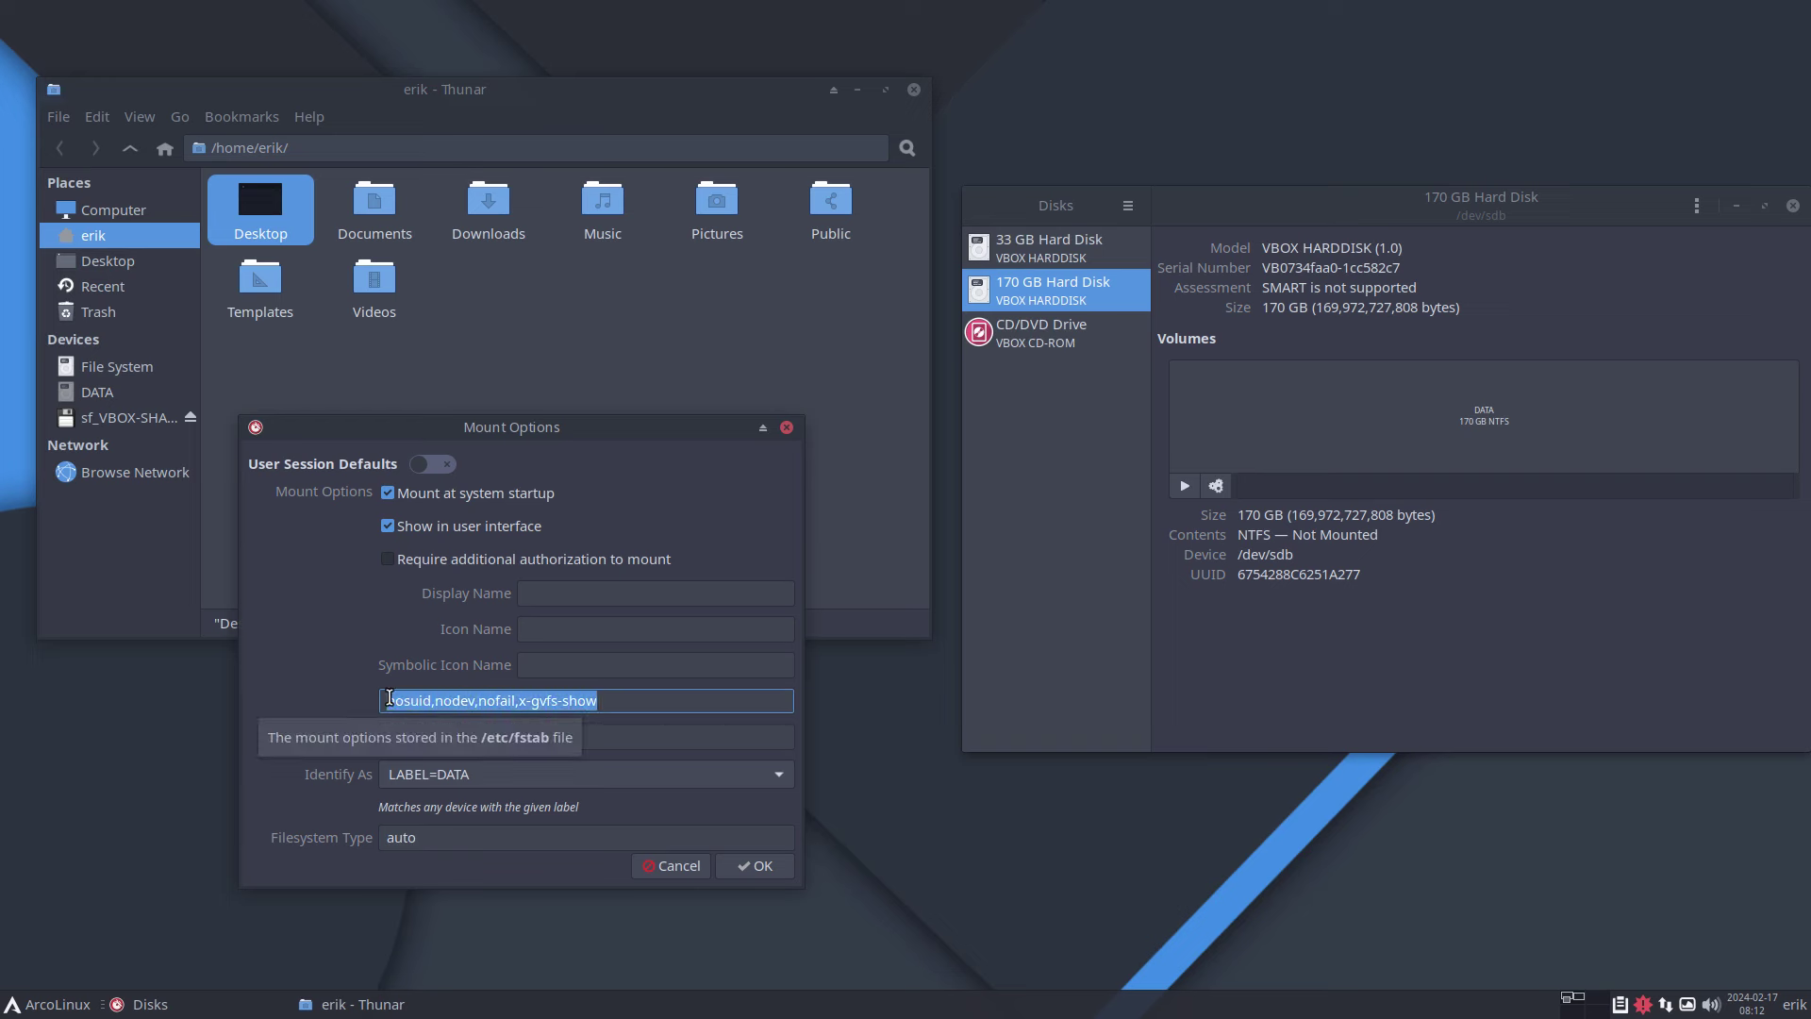
left_click(622, 700)
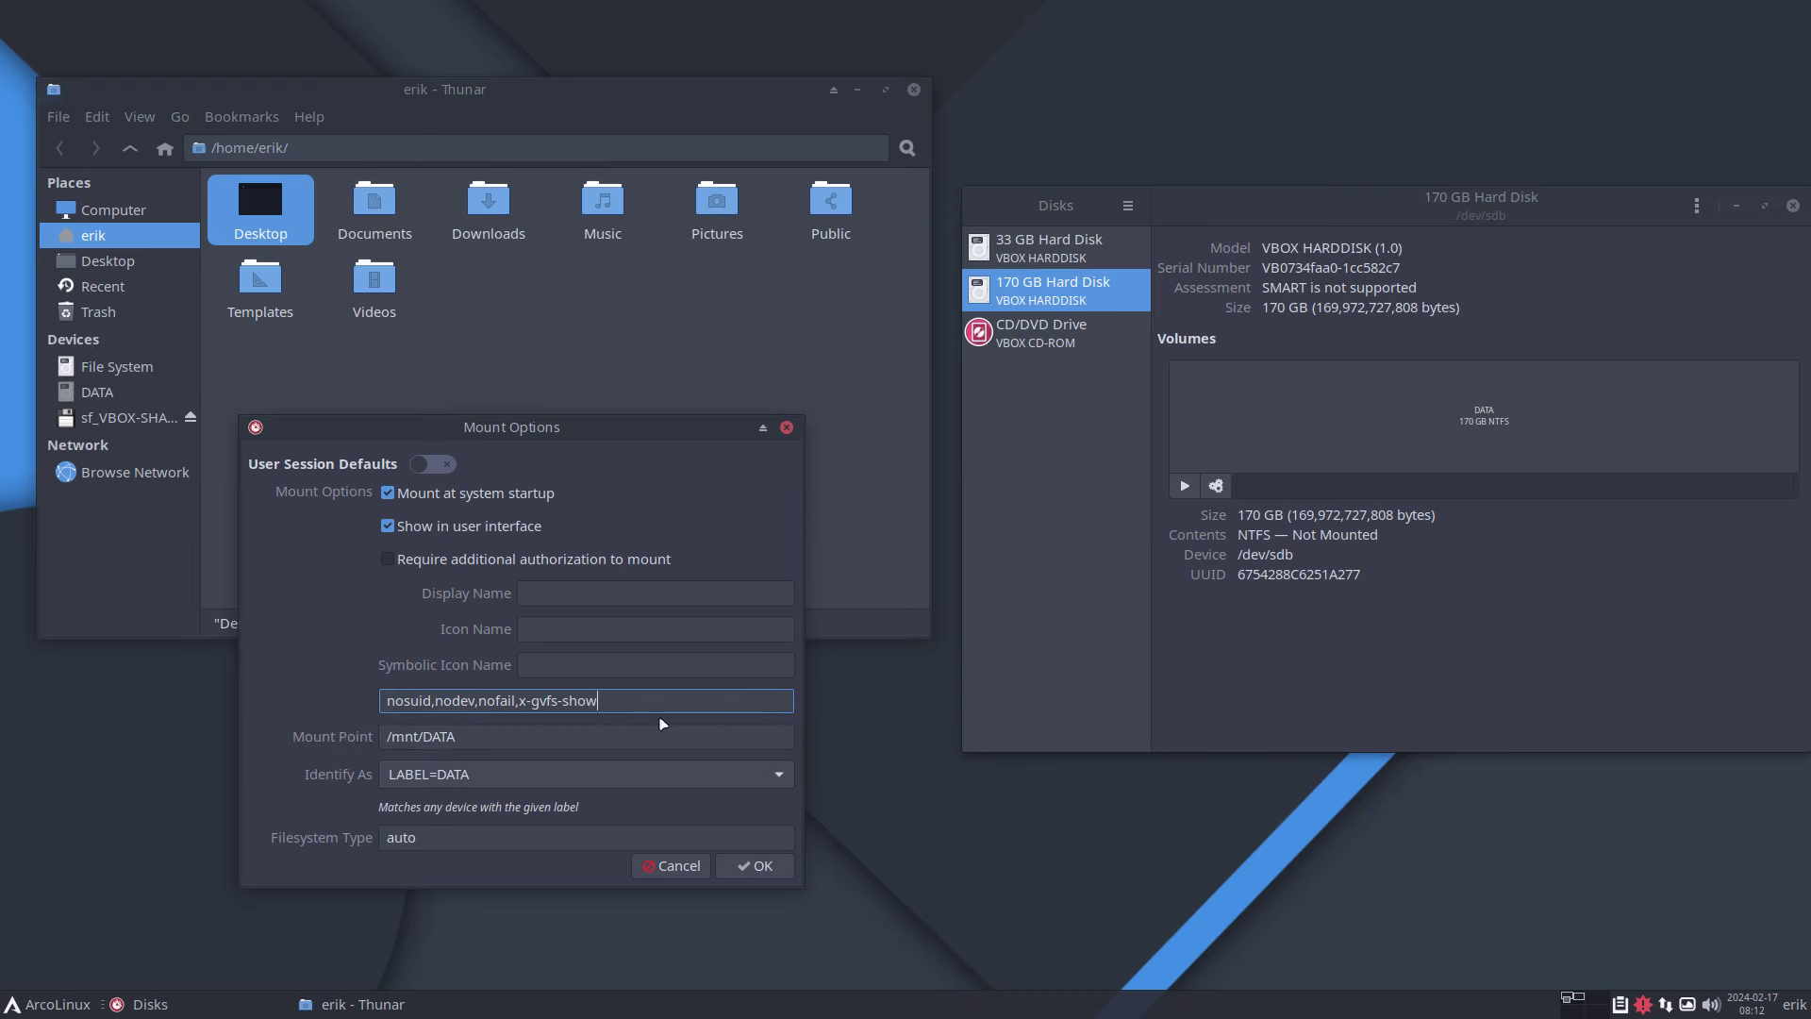
left_click(755, 876)
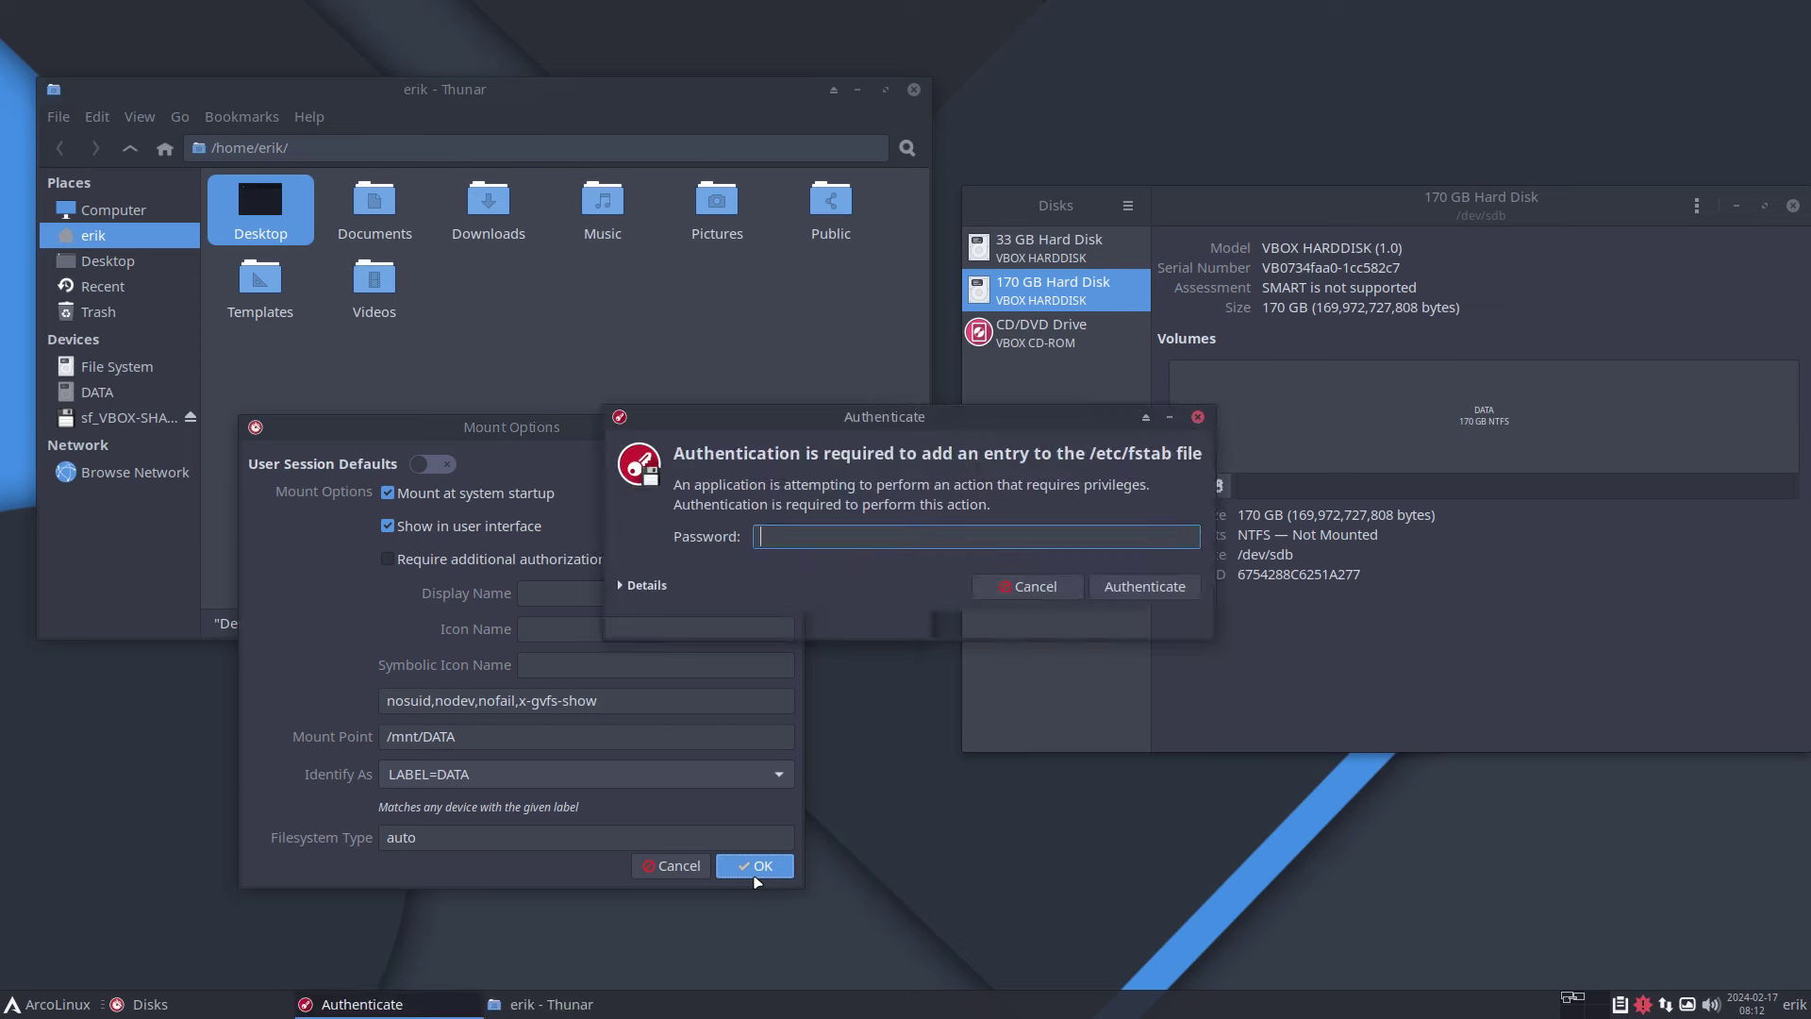
type("****")
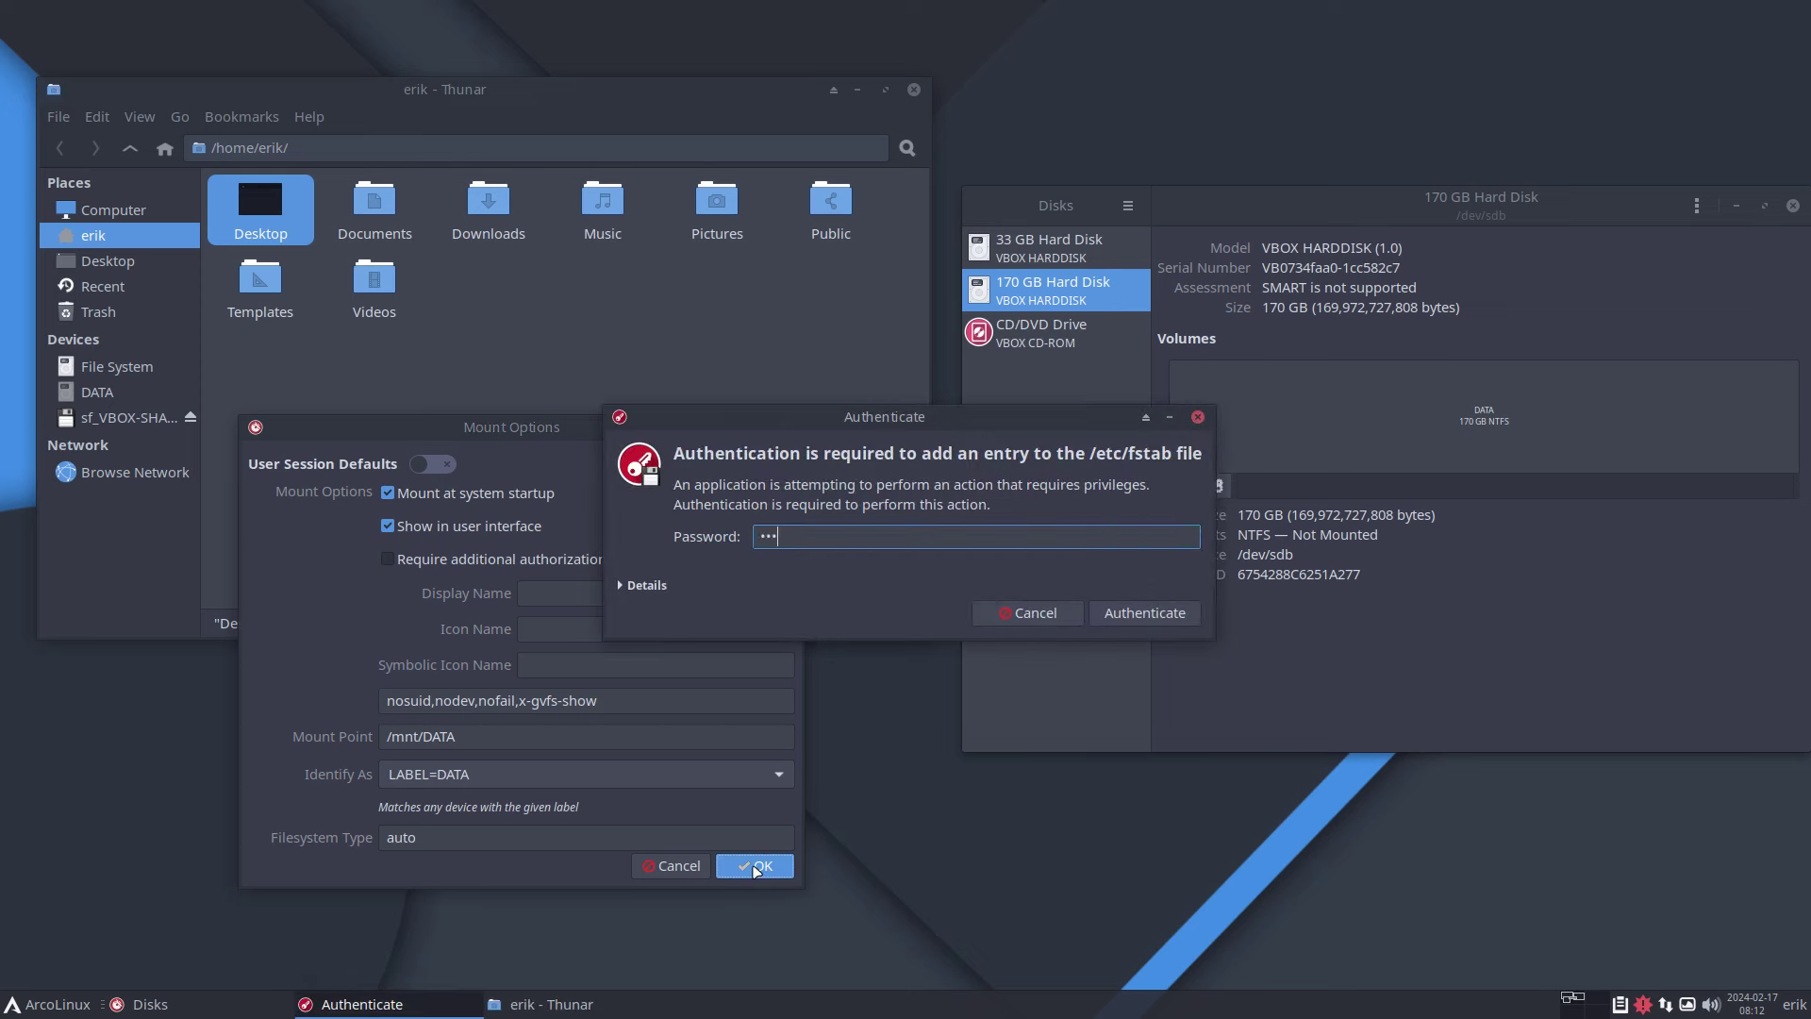
key("Return")
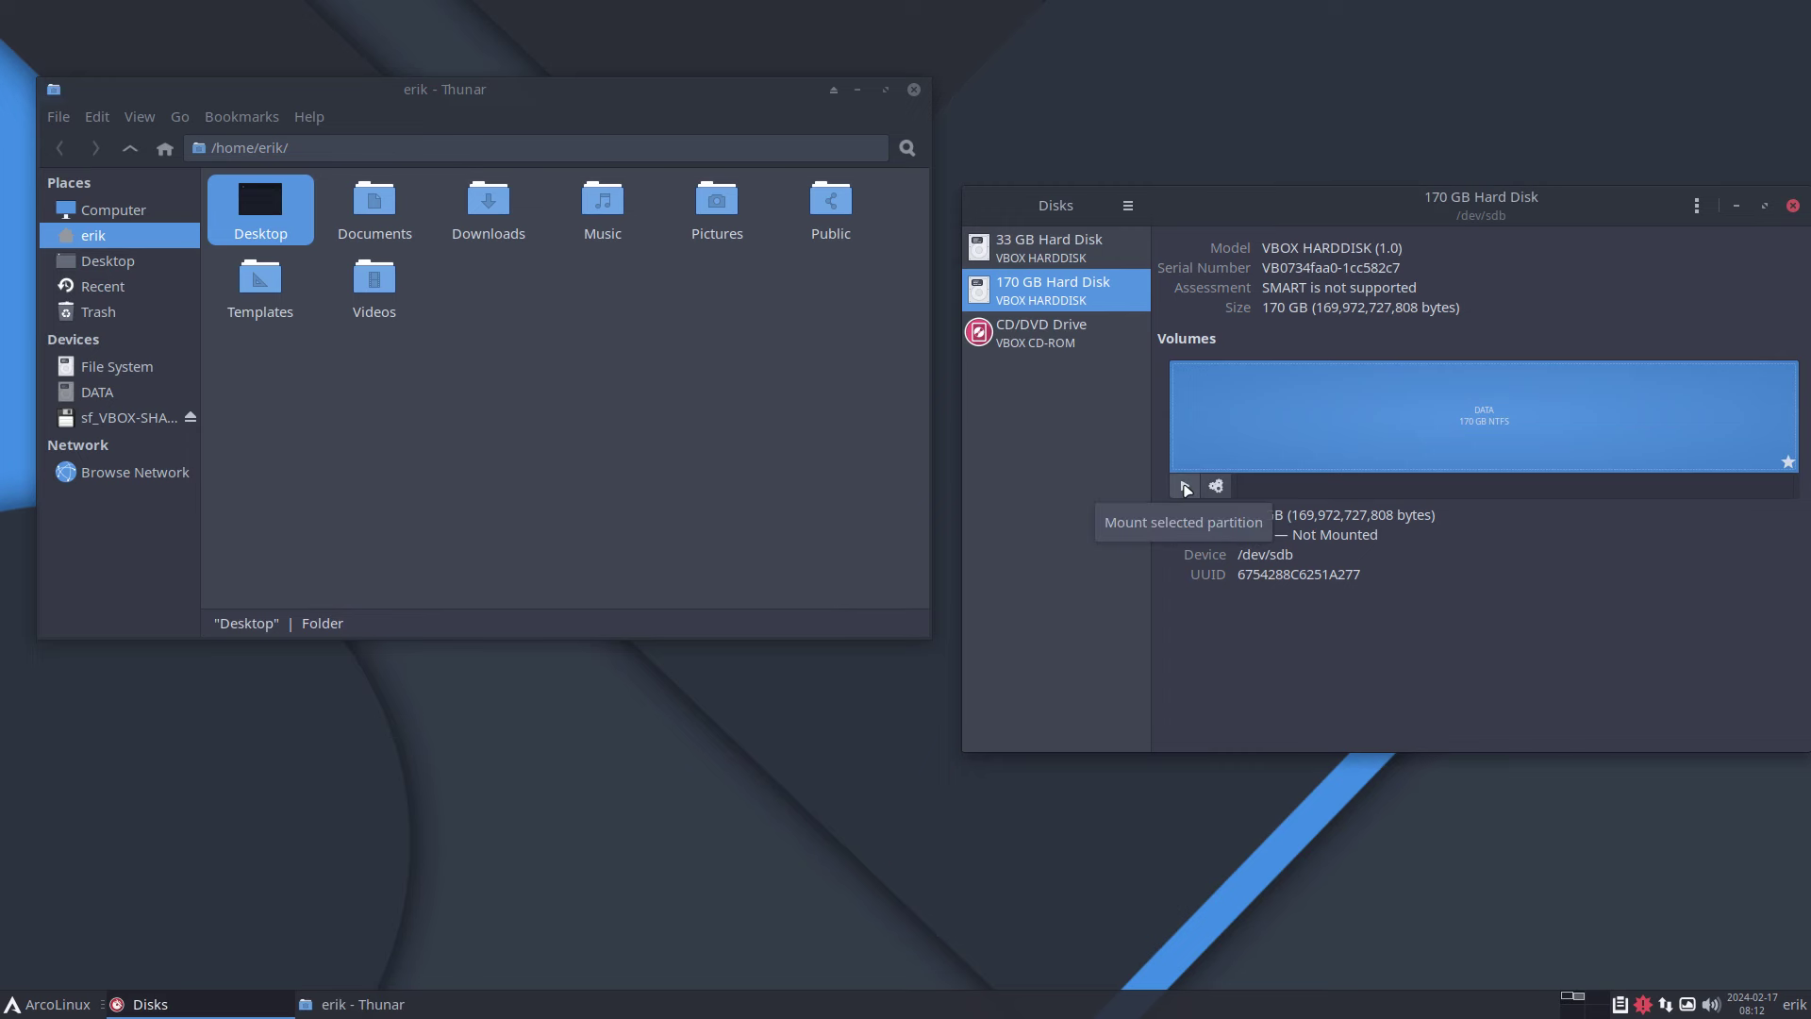
- Mount and open the DATA volume from the Thunar file manager, authenticating with the account password
left_click(104, 393)
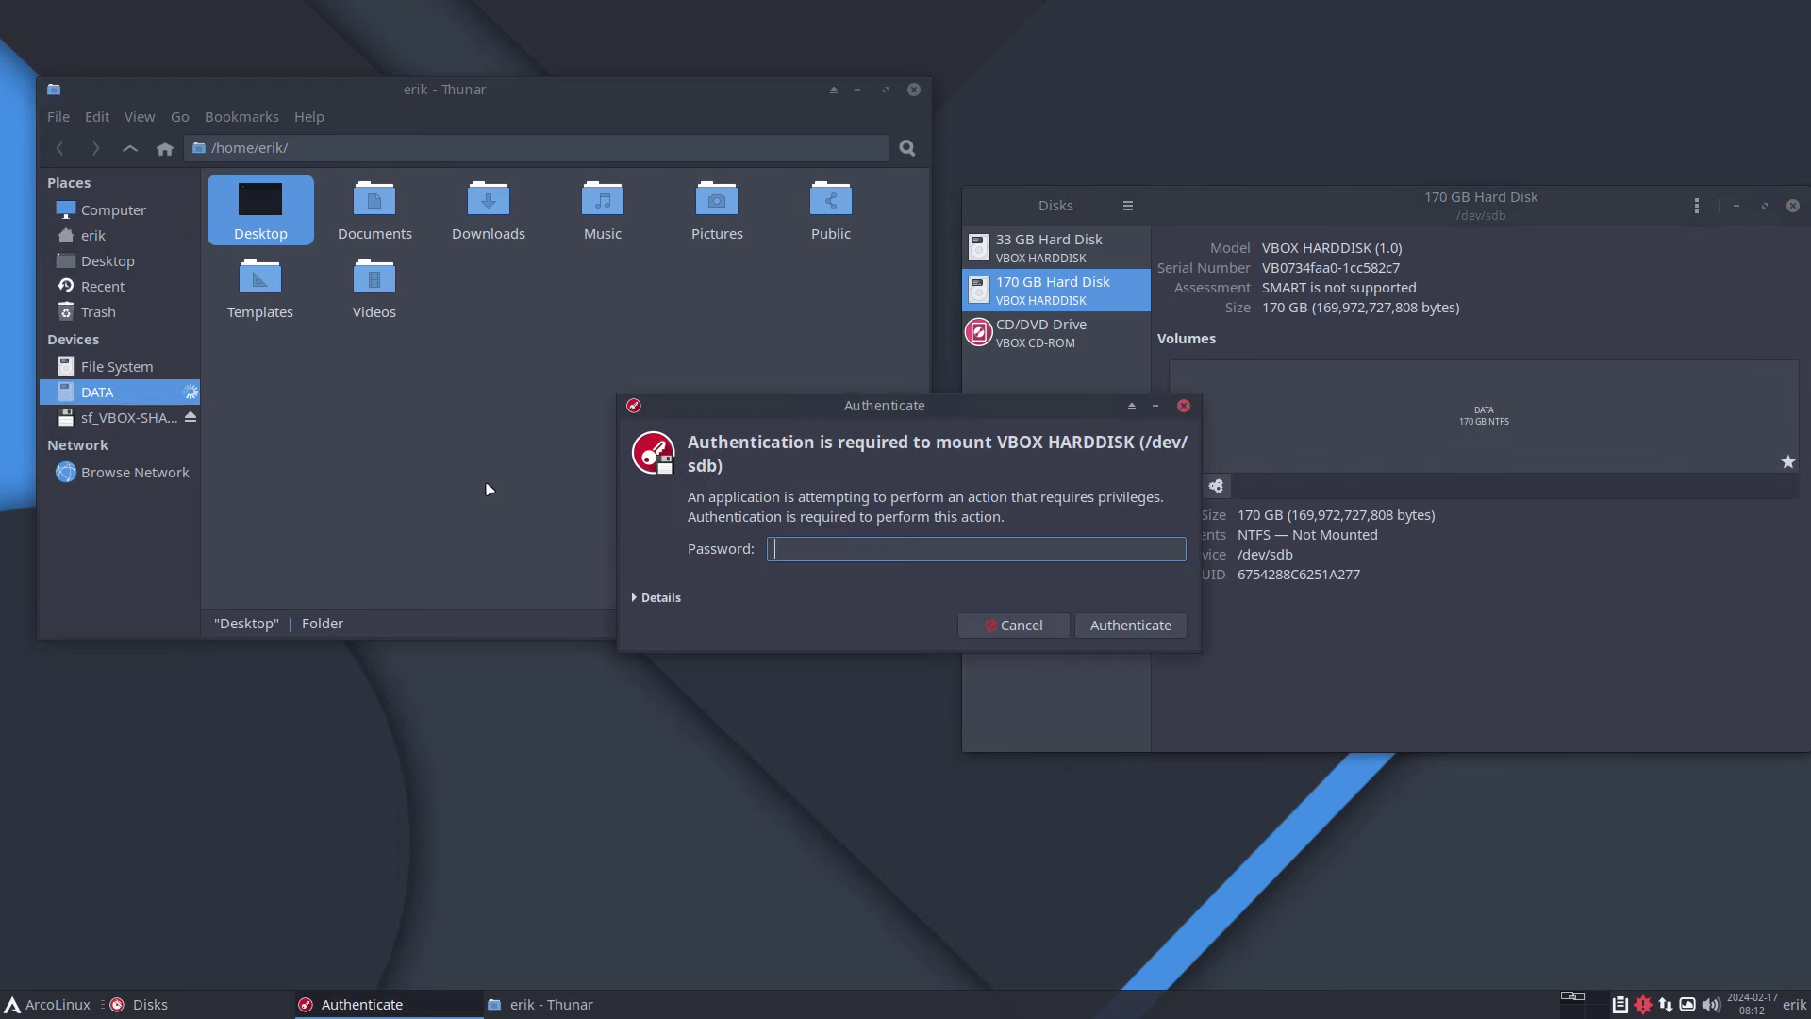
type("••••")
key("Return")
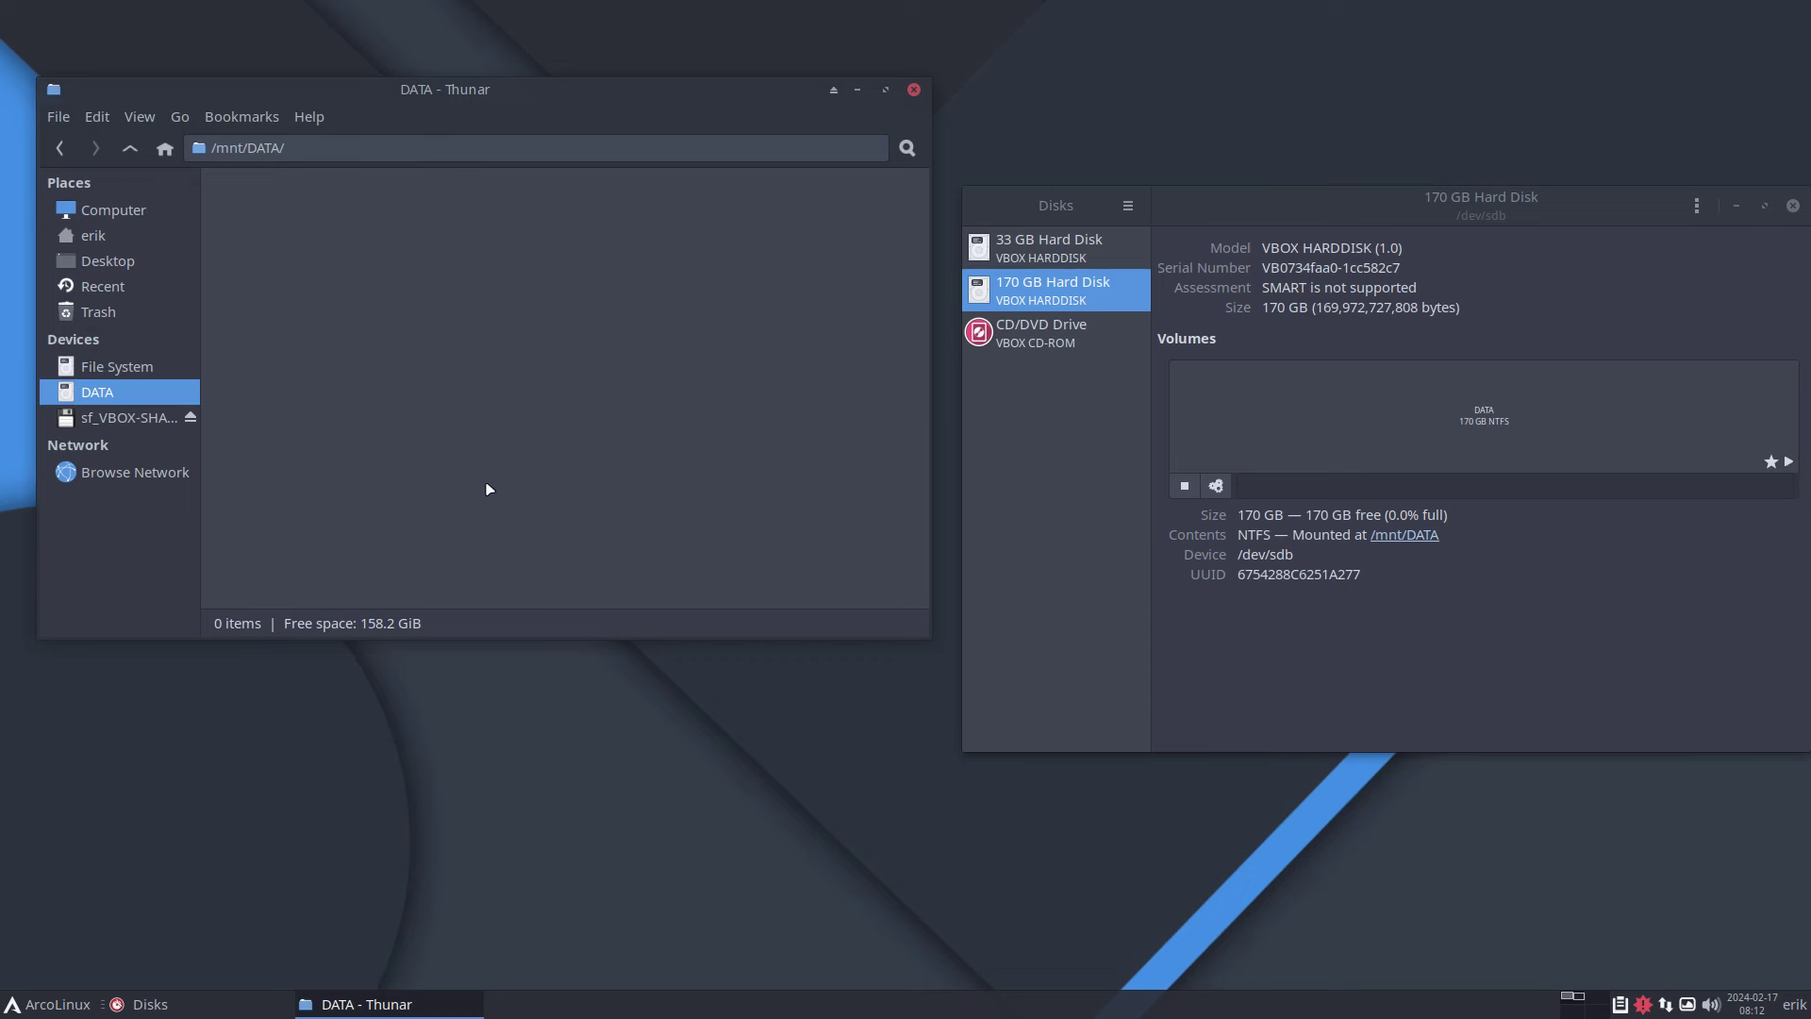
- Create a folder with the default name New Folder on the DATA volume
right_click(359, 252)
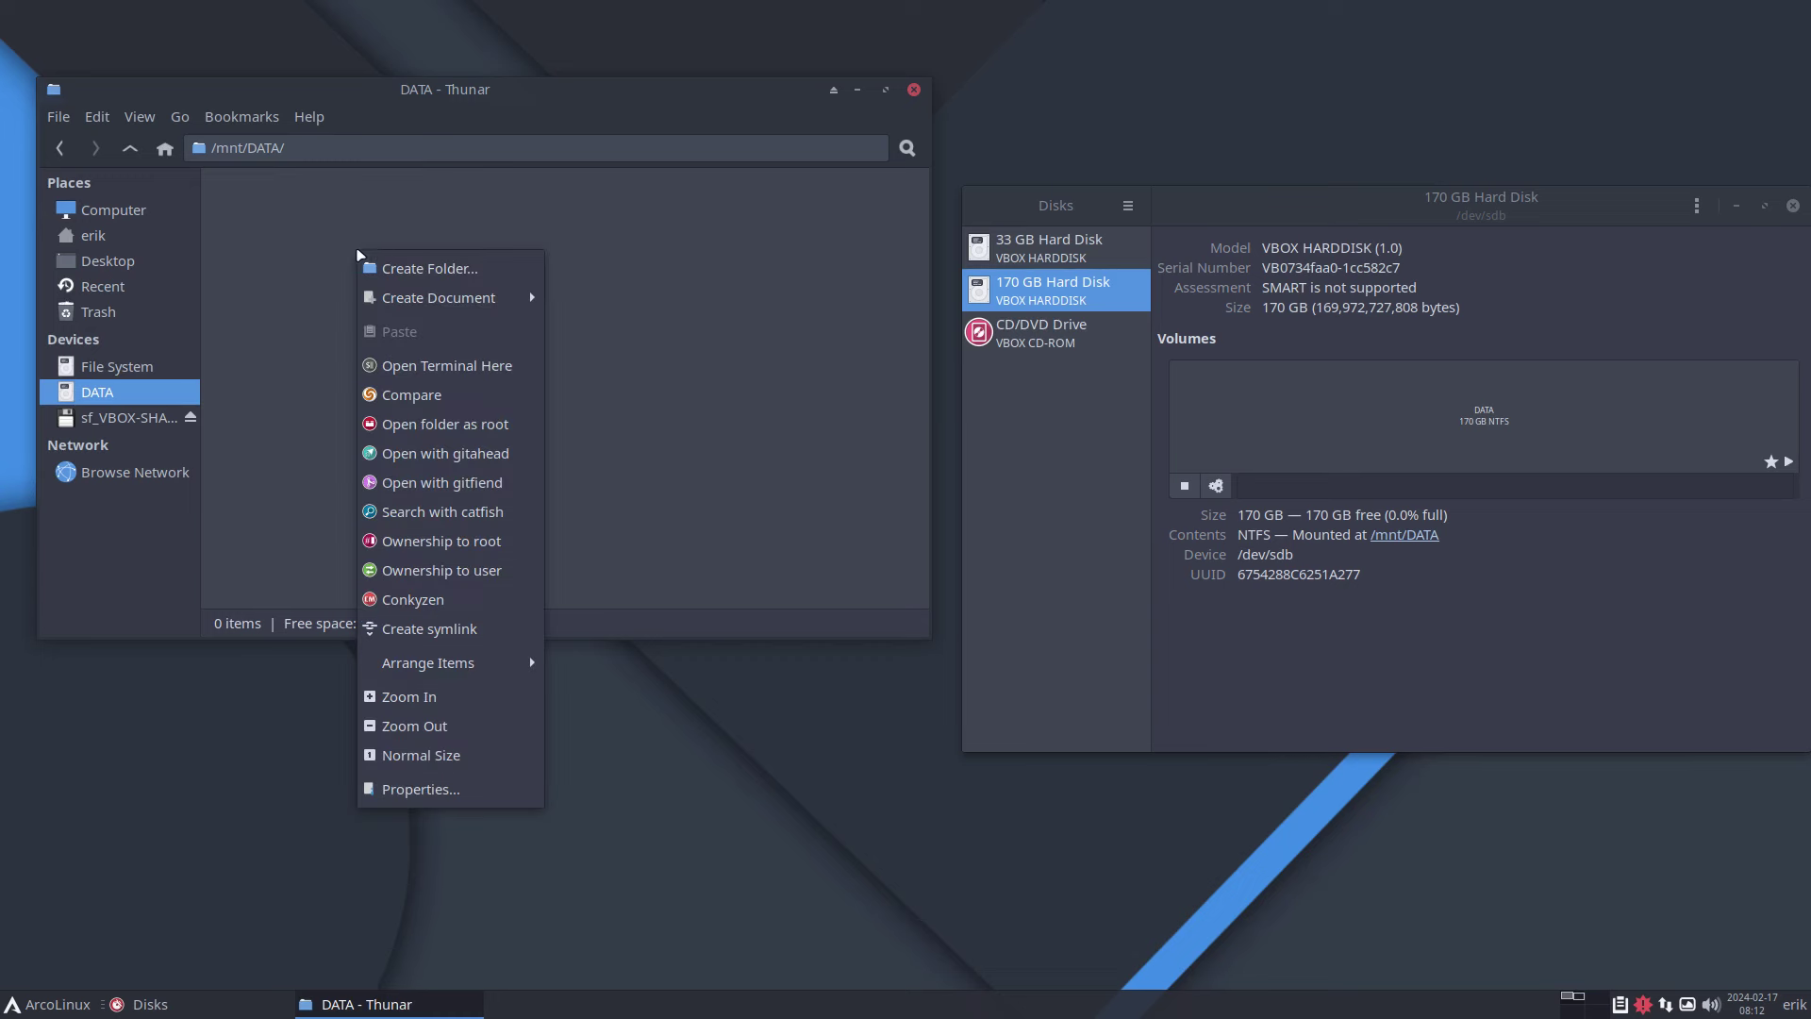
left_click(417, 270)
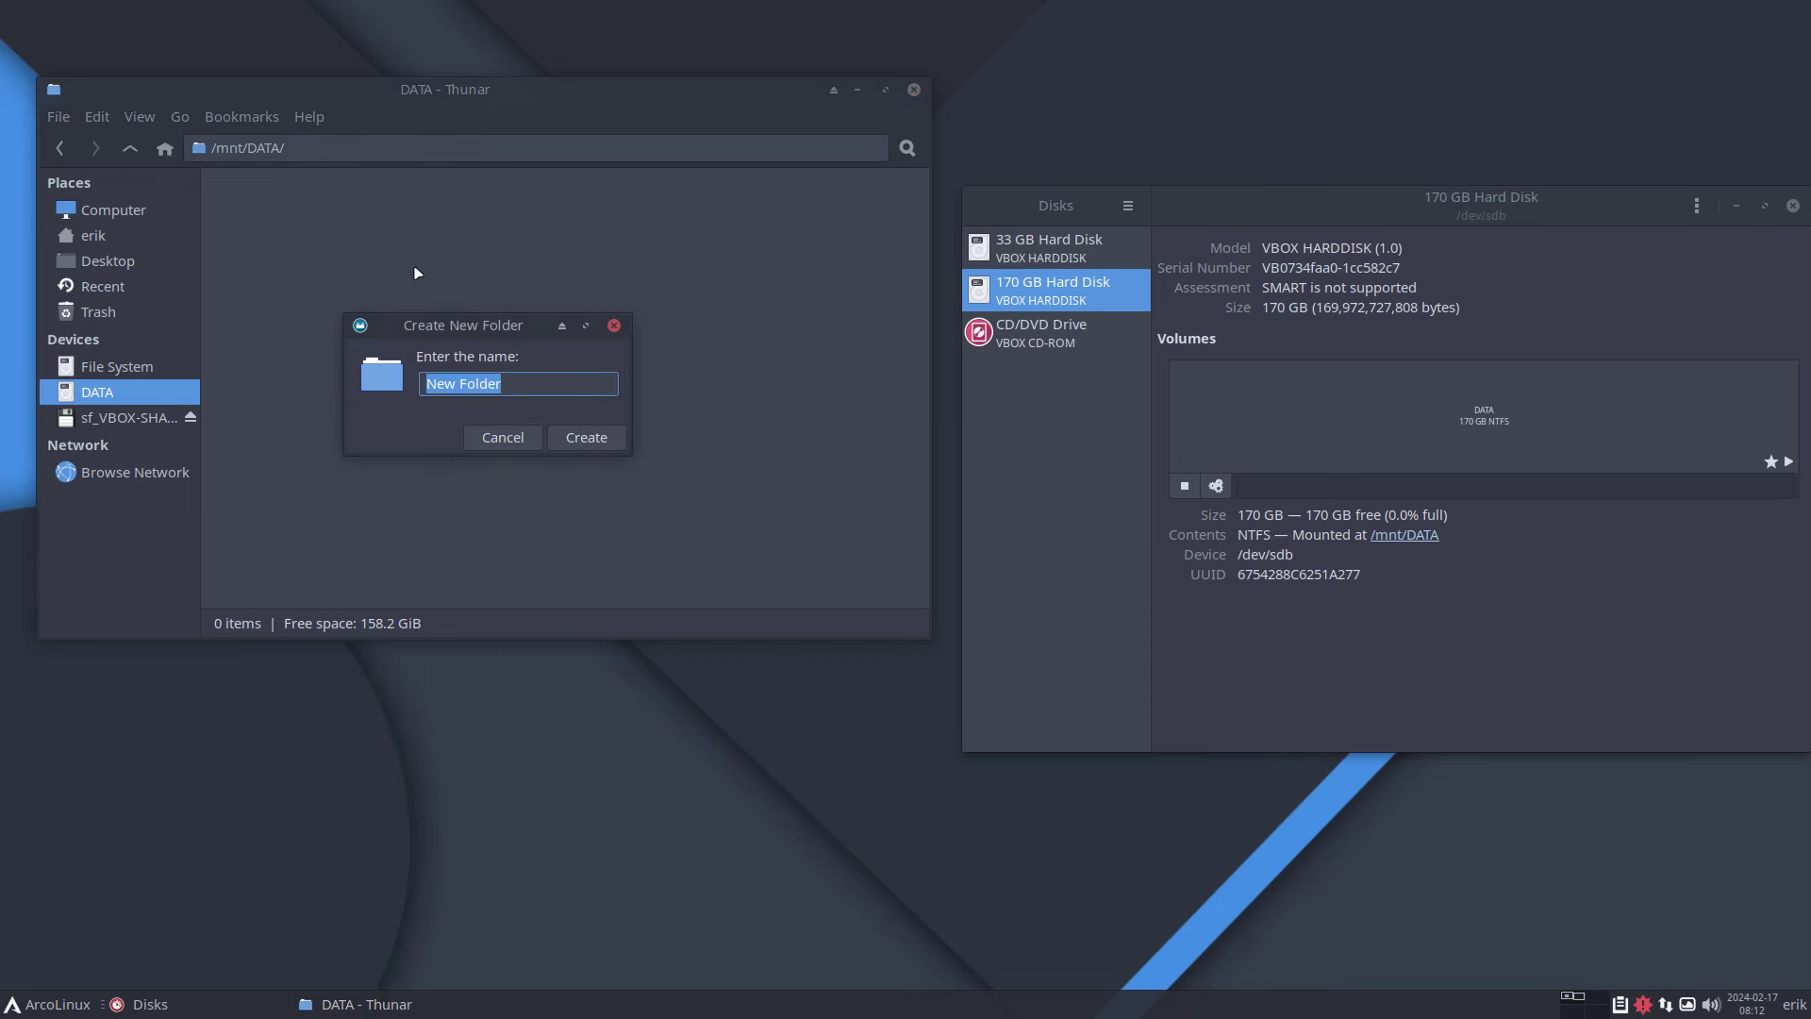
key("Return")
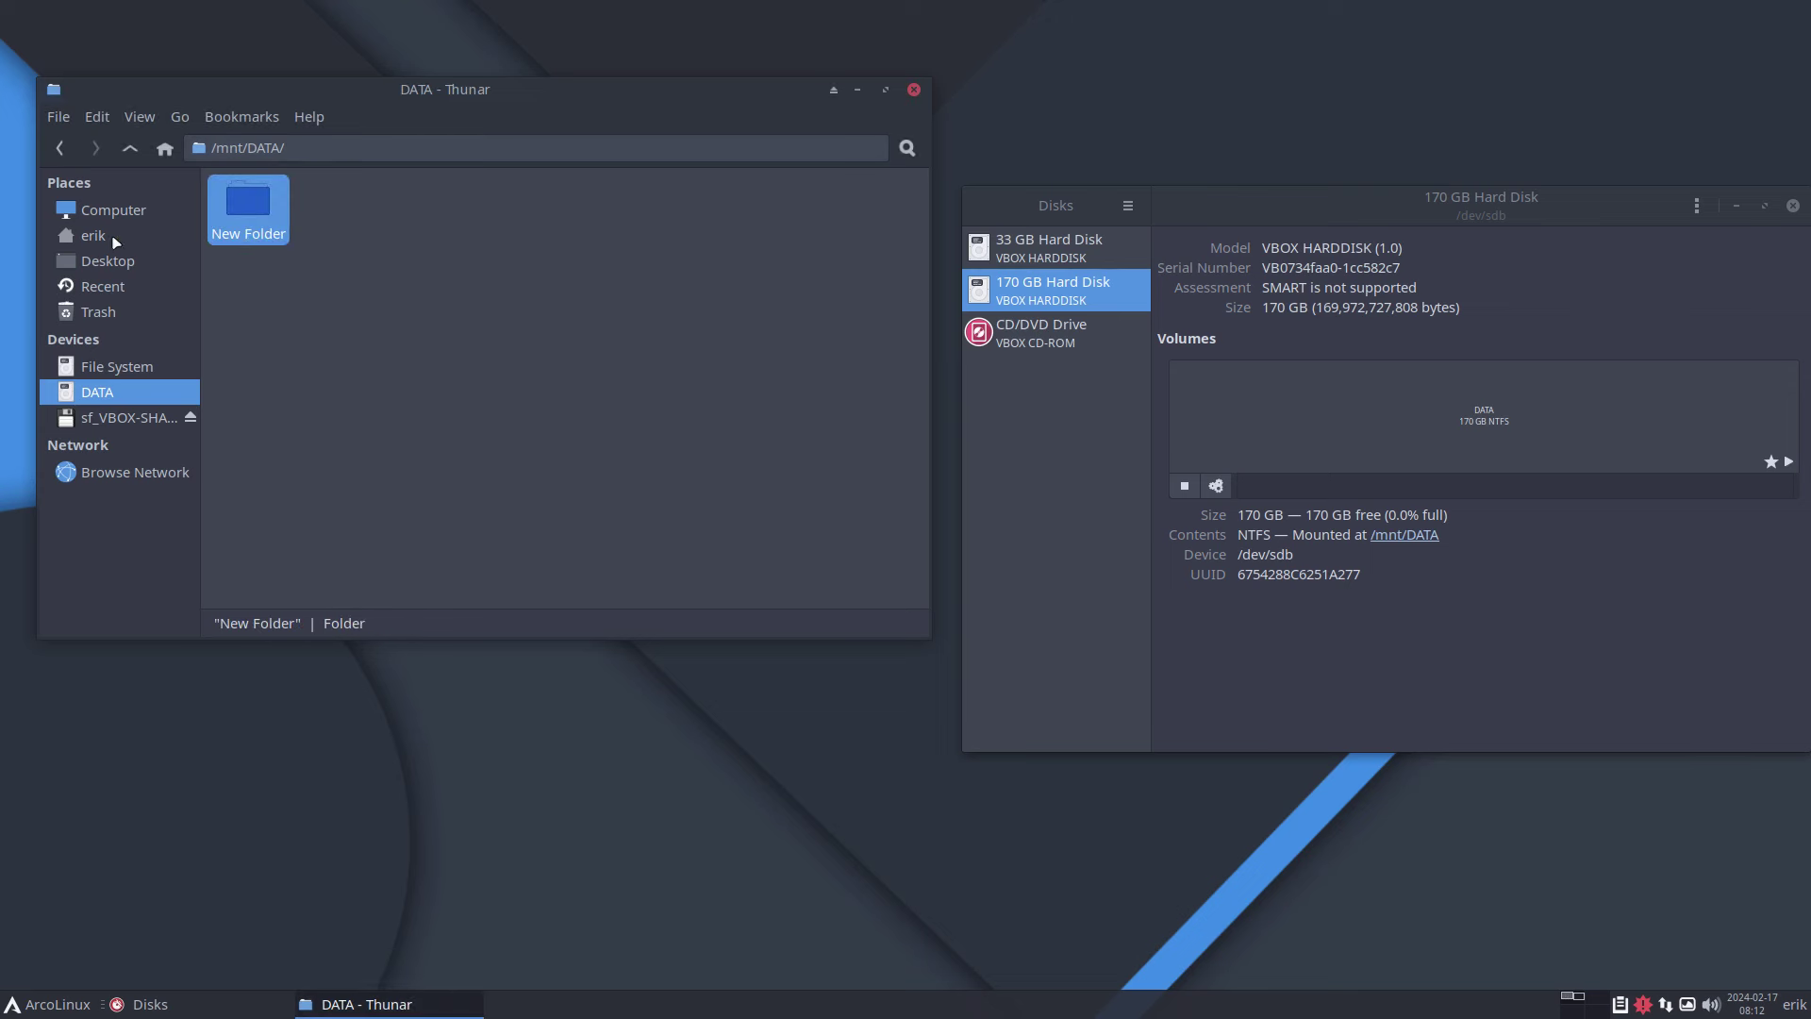
- Copy all the folders from the home directory into the DATA volume at /mnt/DATA
left_click(111, 238)
key("ctrl+a")
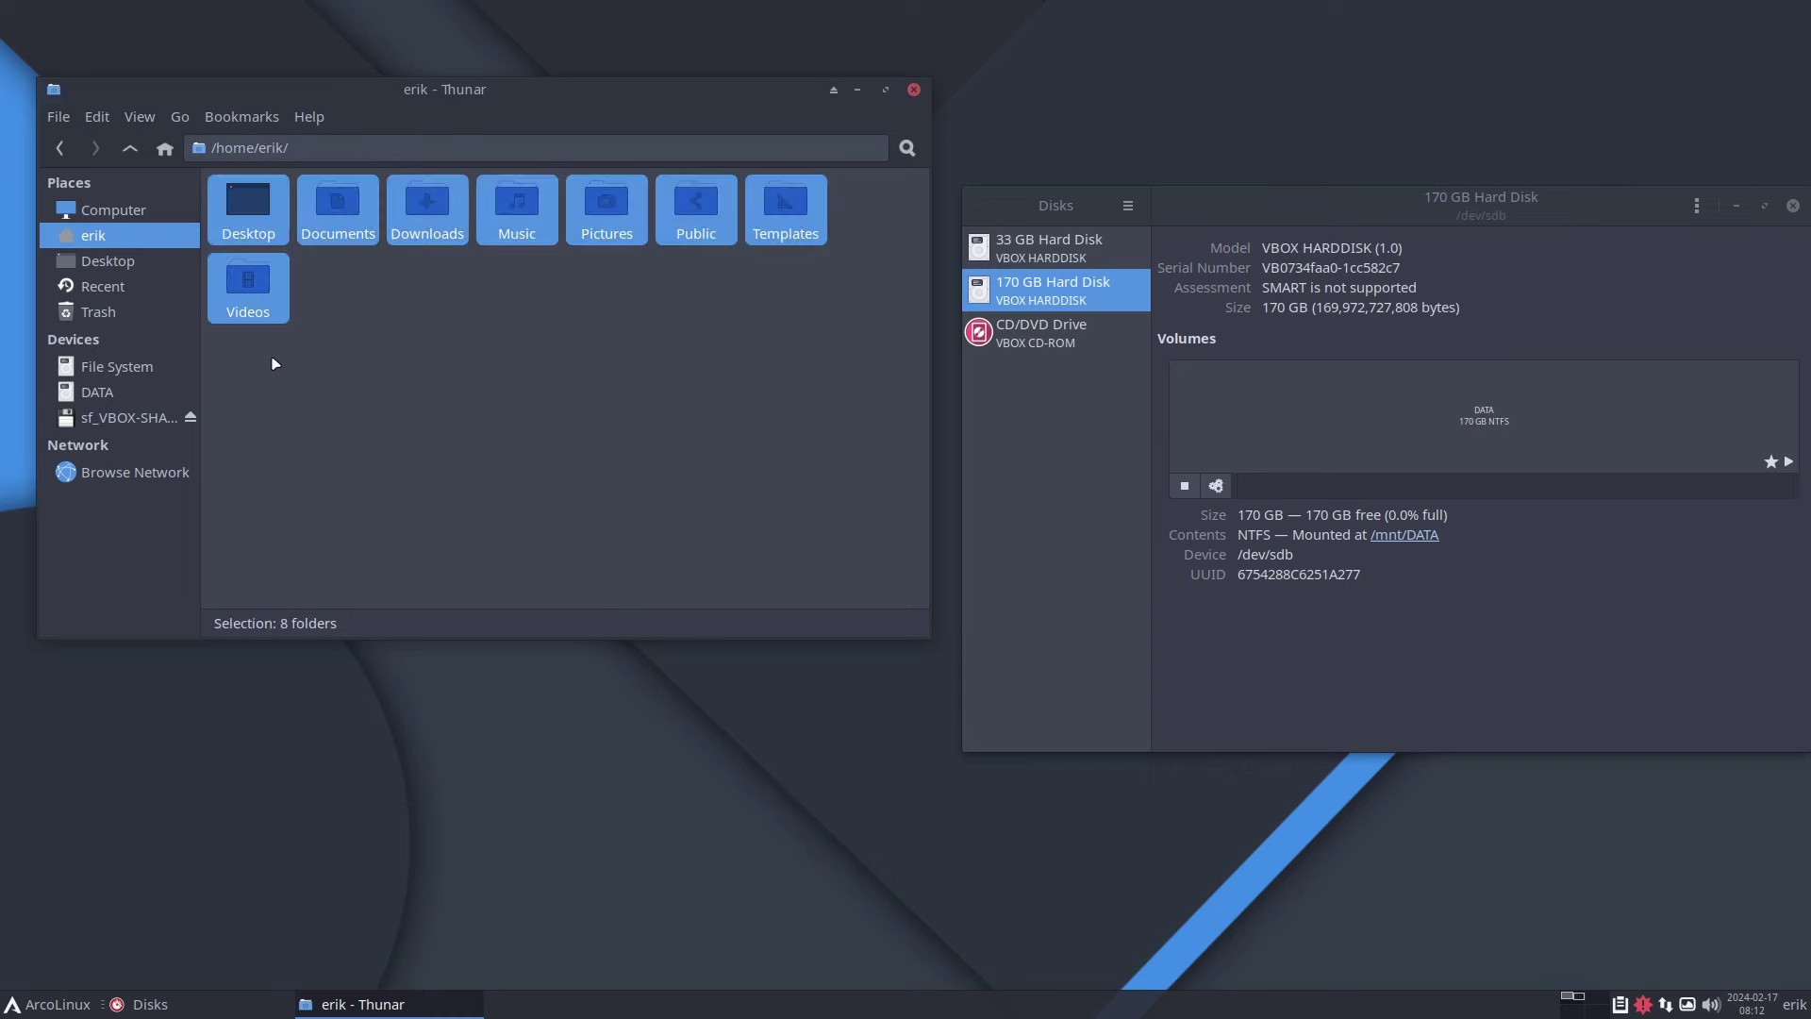
left_click(149, 397)
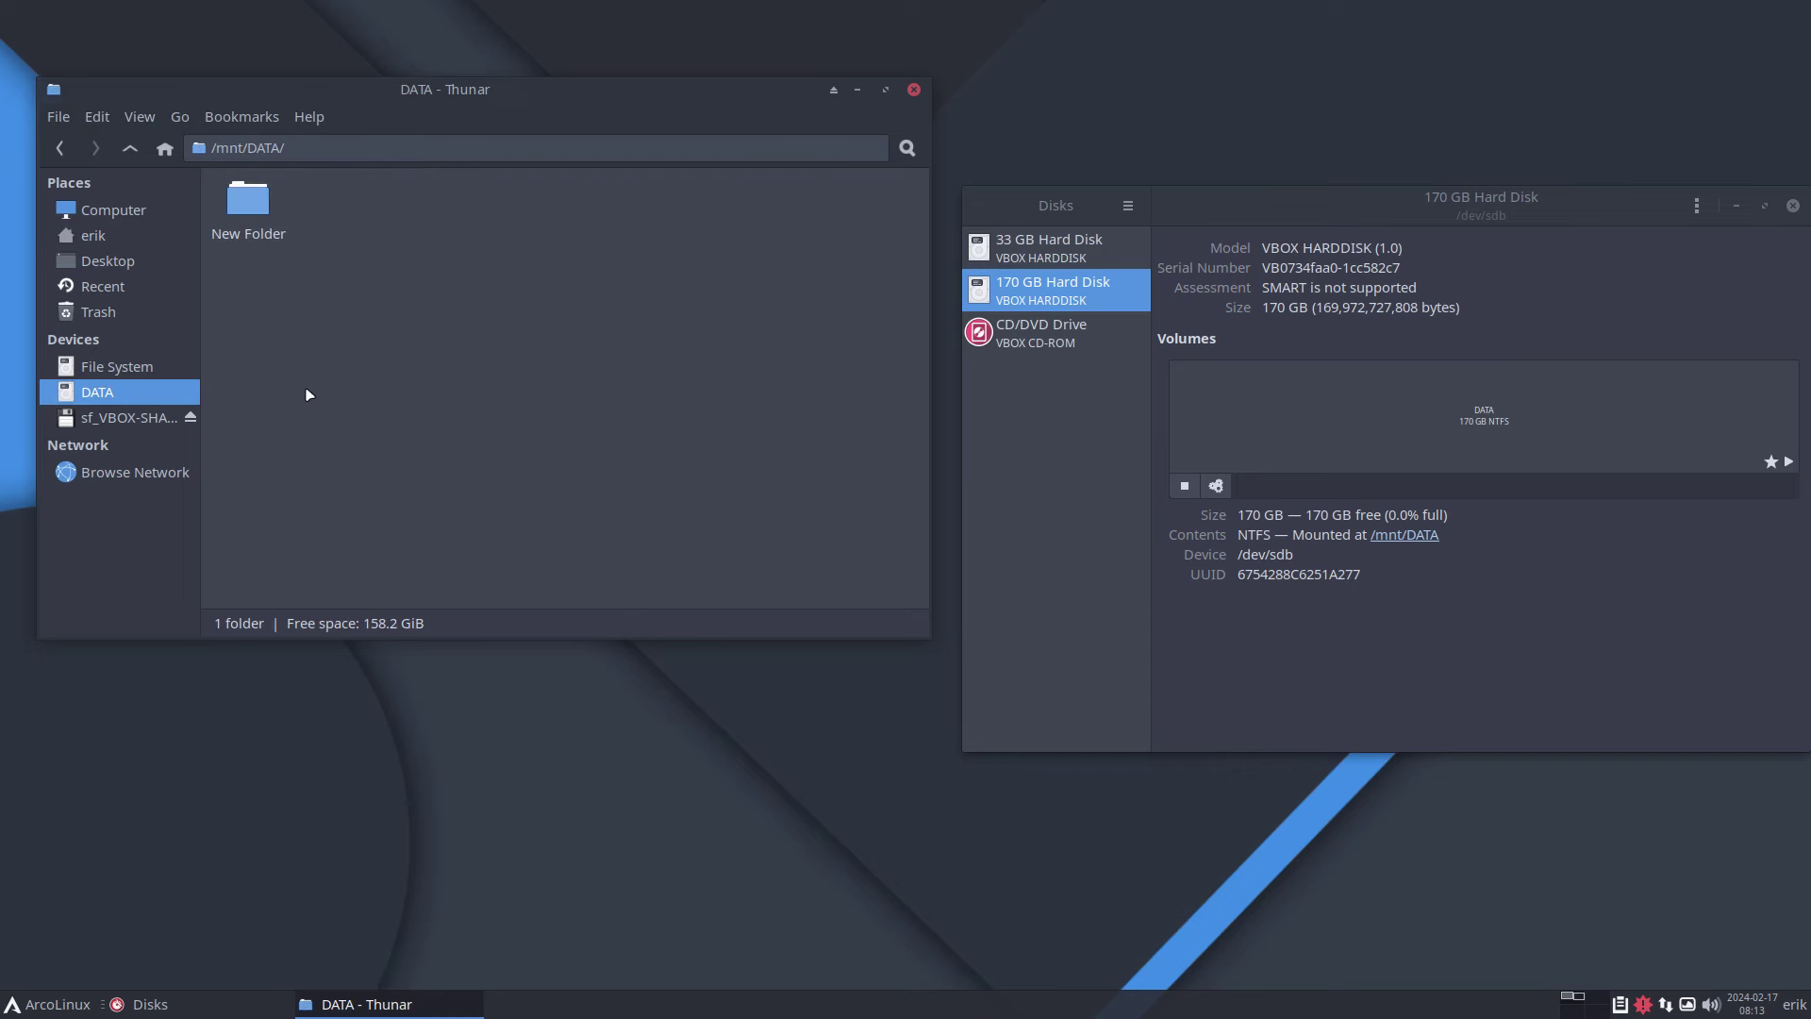
key("F9")
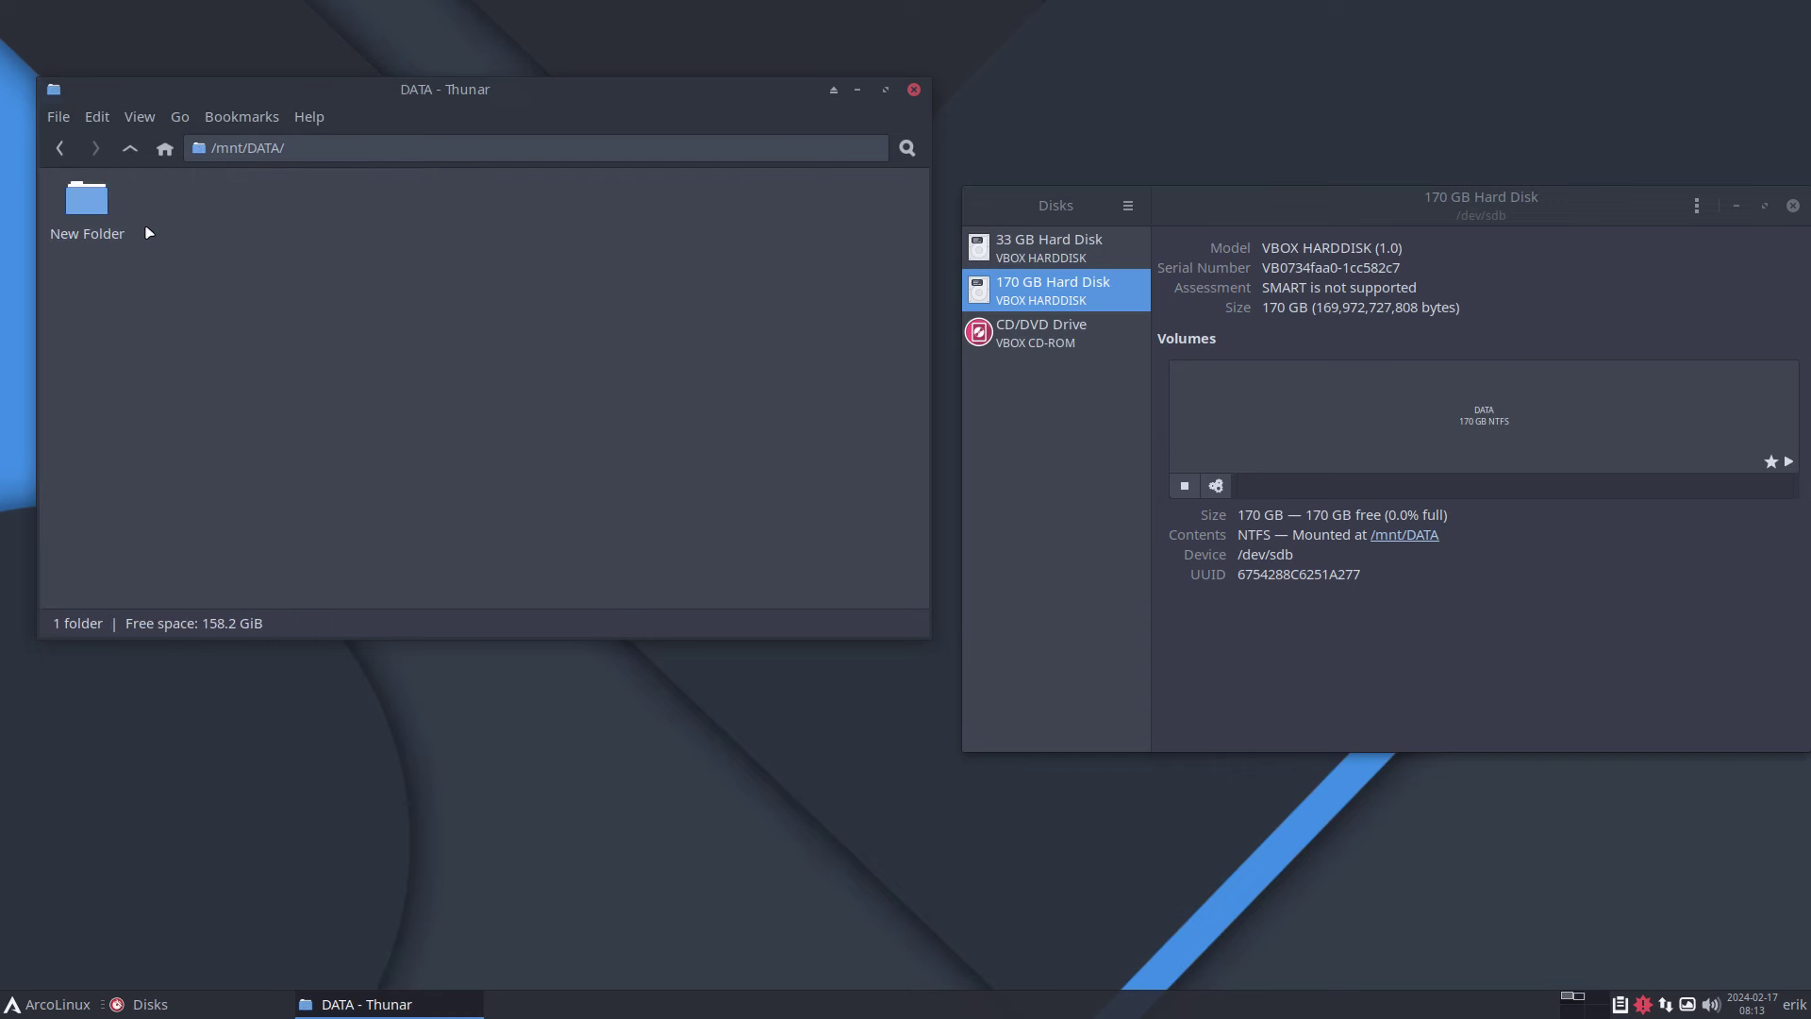
key("F9")
key("ctrl+v")
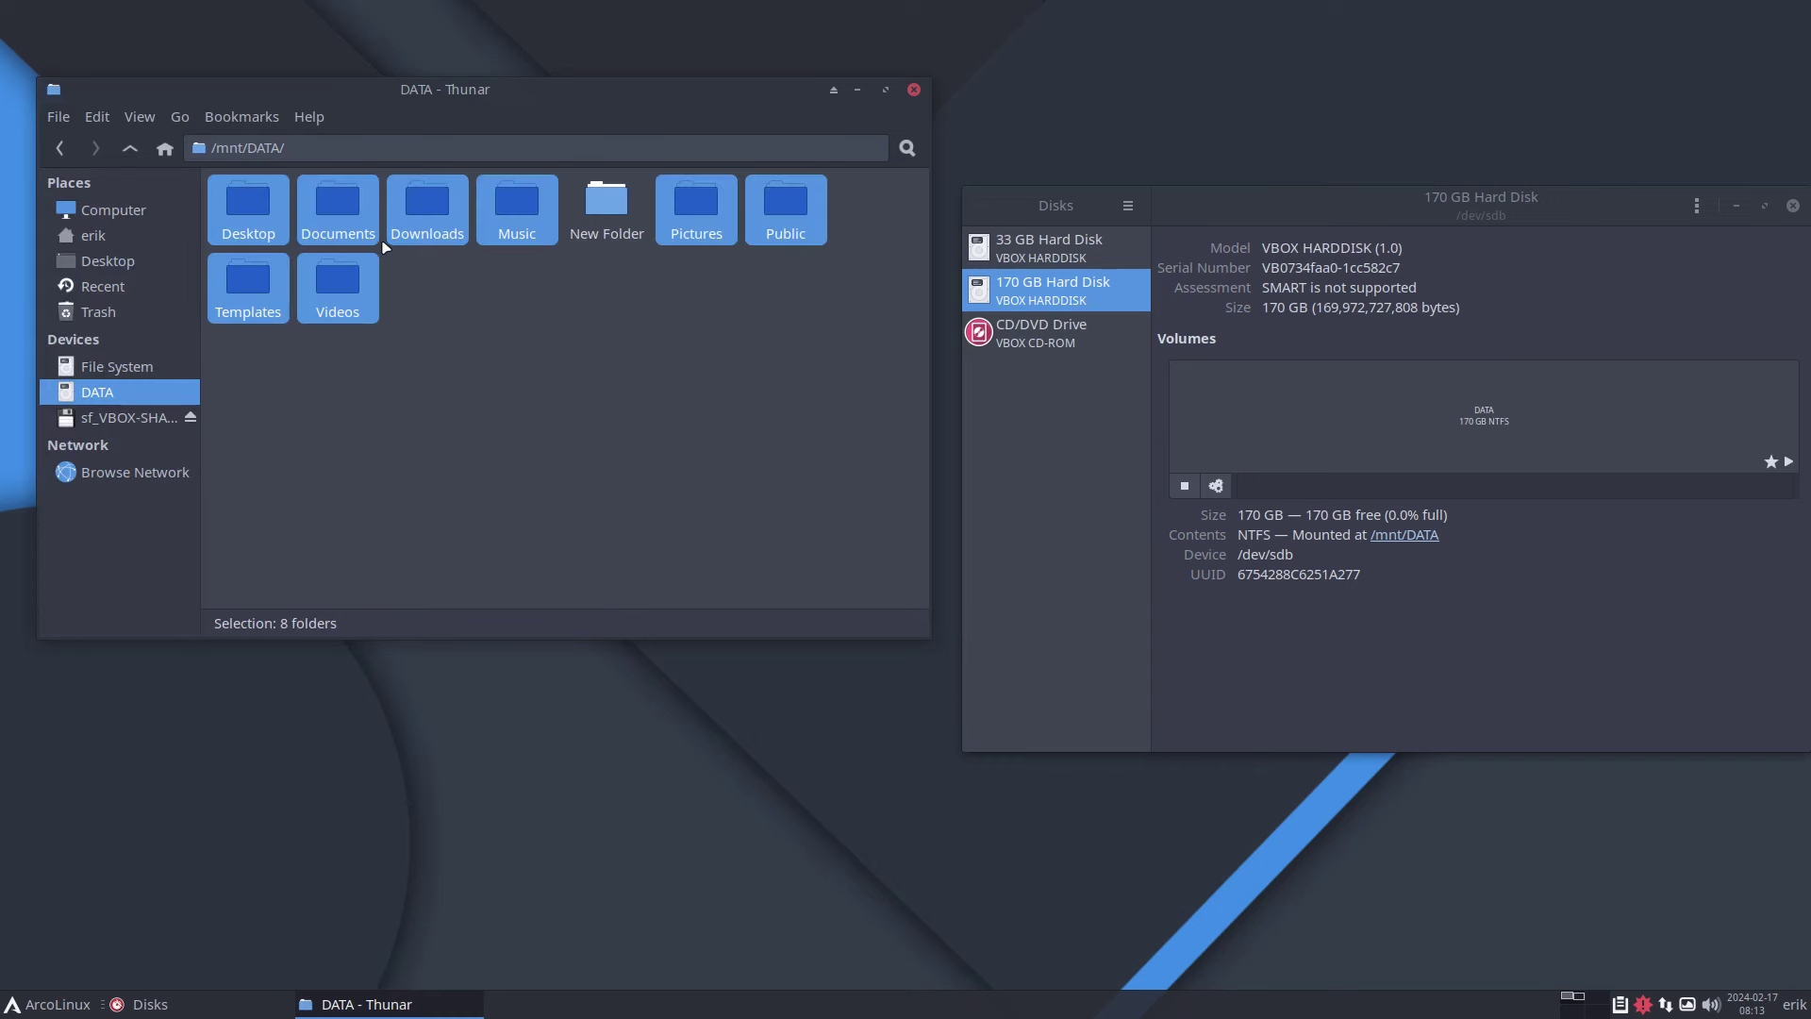
left_click(477, 268)
left_click_drag(229, 143, 359, 157)
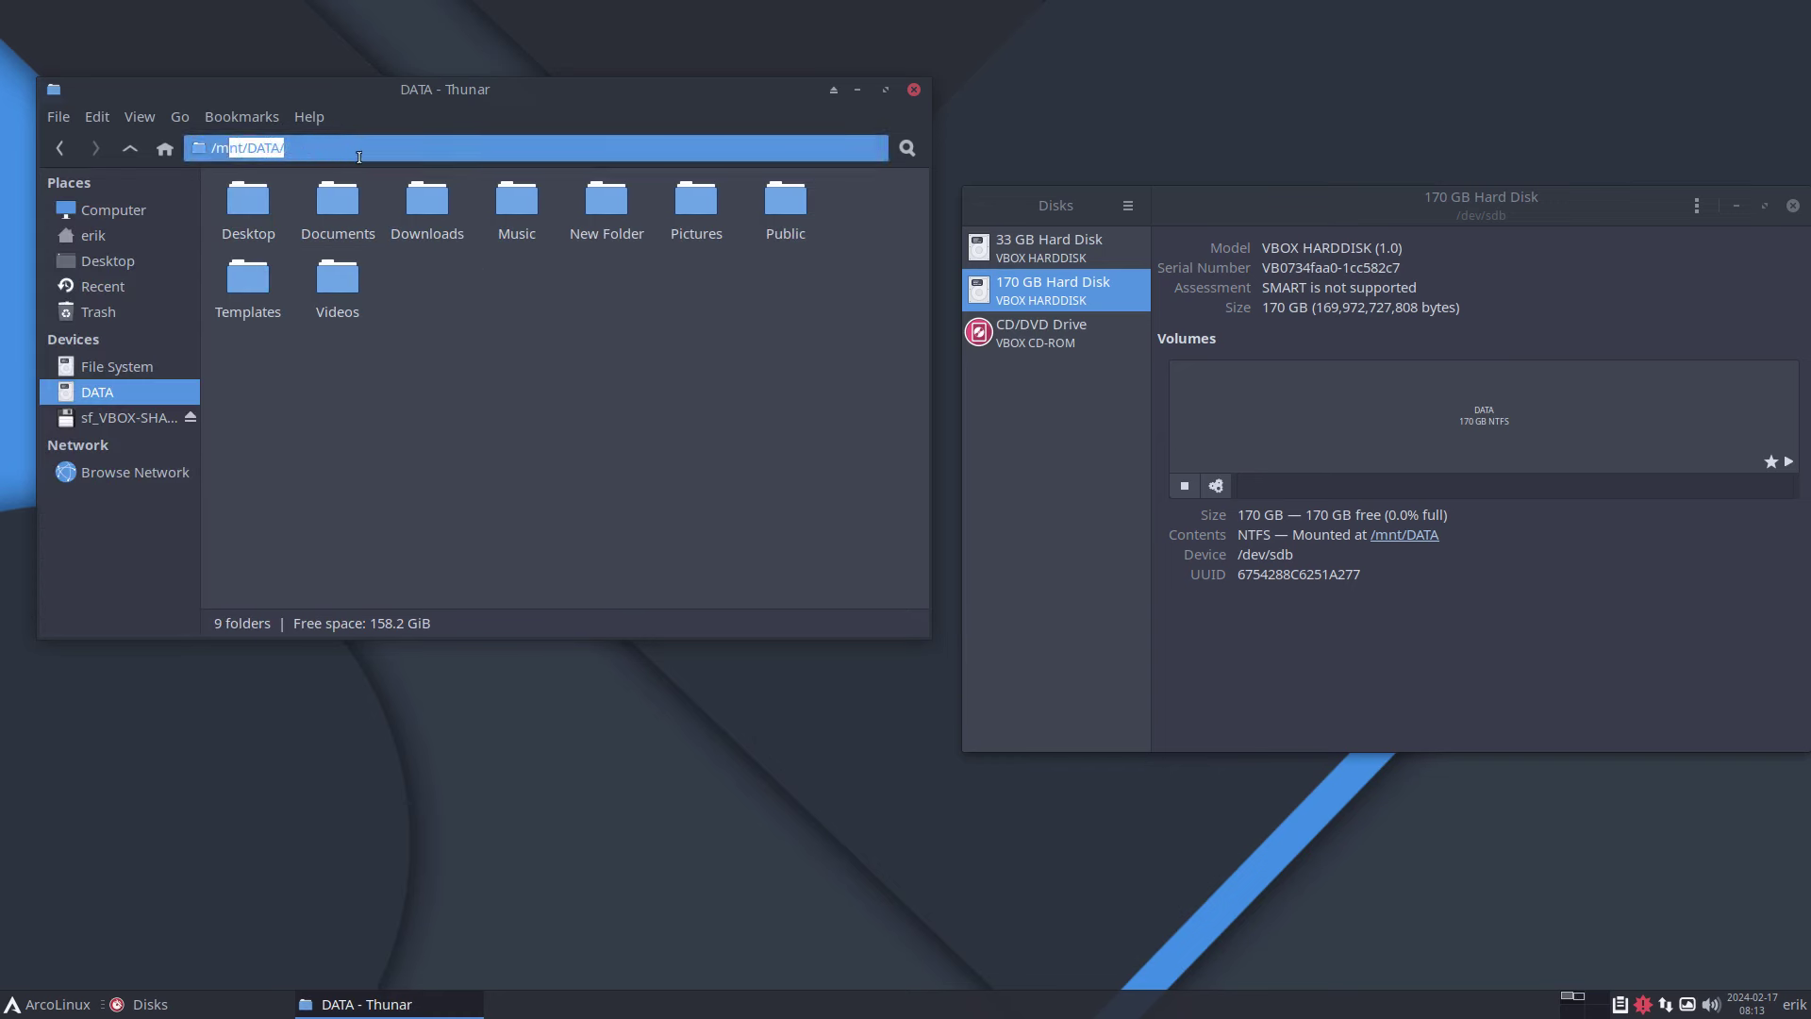
left_click(354, 149)
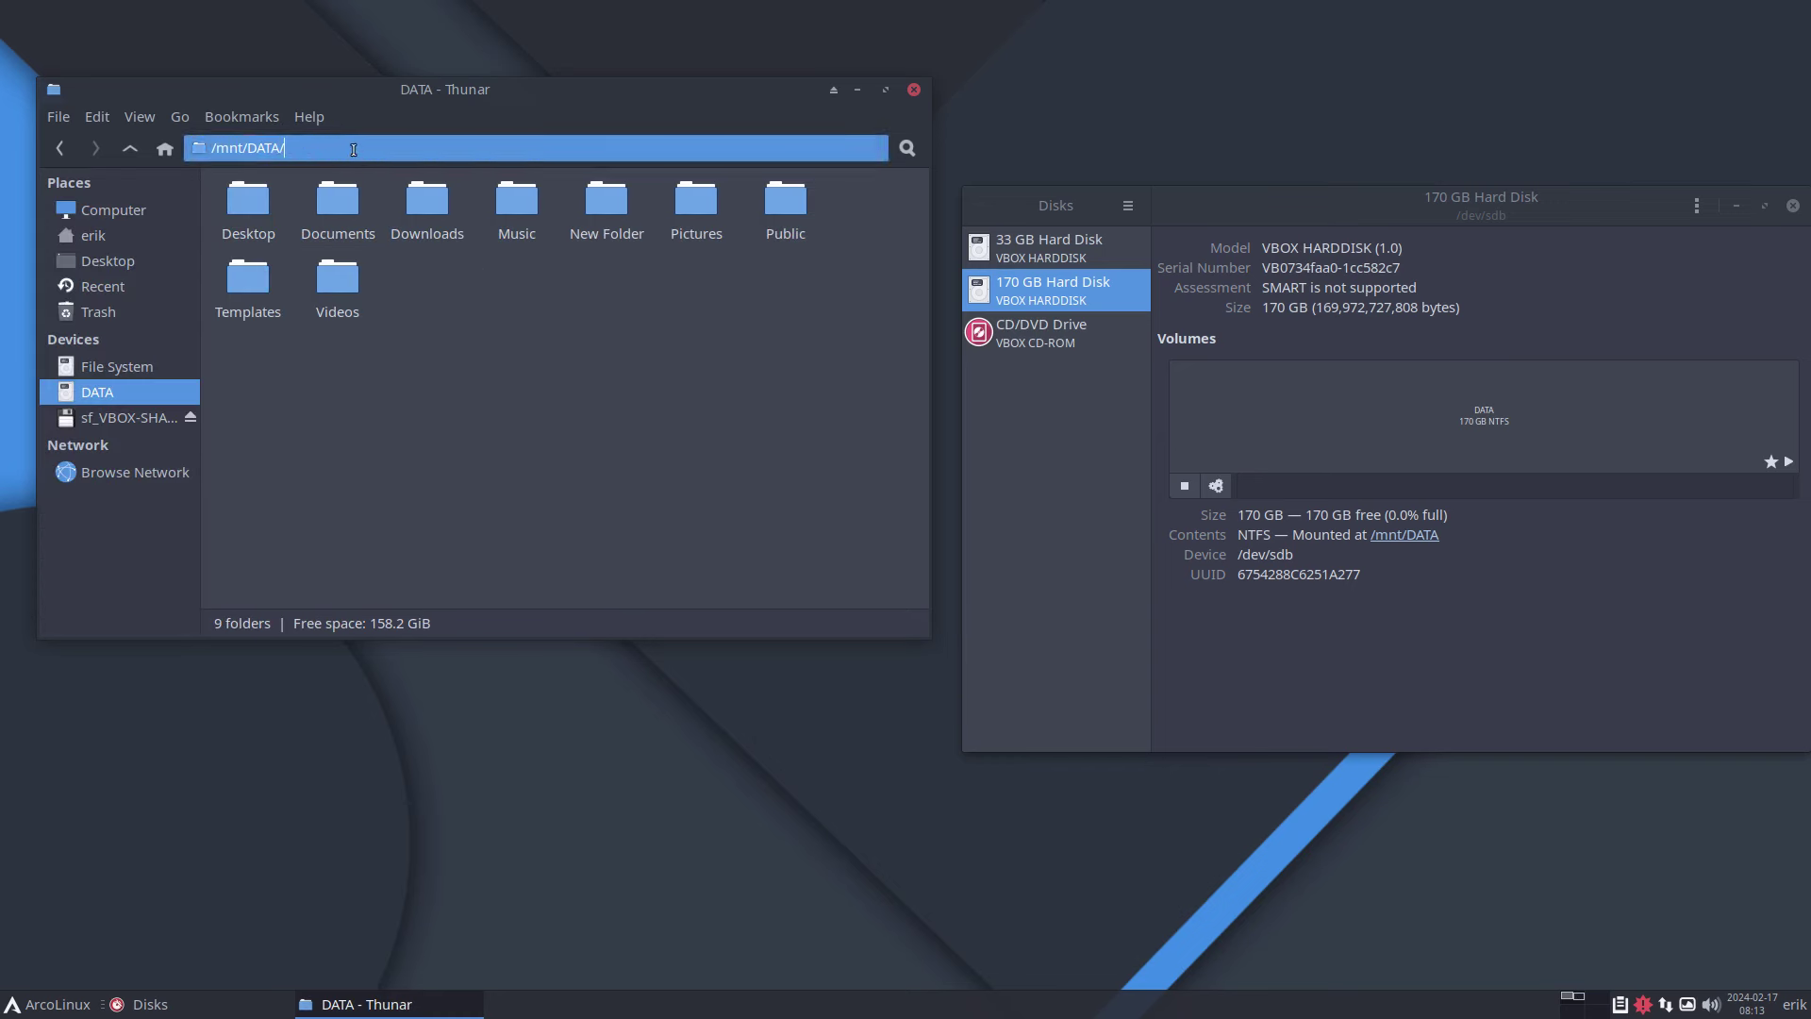
left_click(439, 300)
- Delete the Videos folder from the DATA volume and unmount the volume
left_click(351, 292)
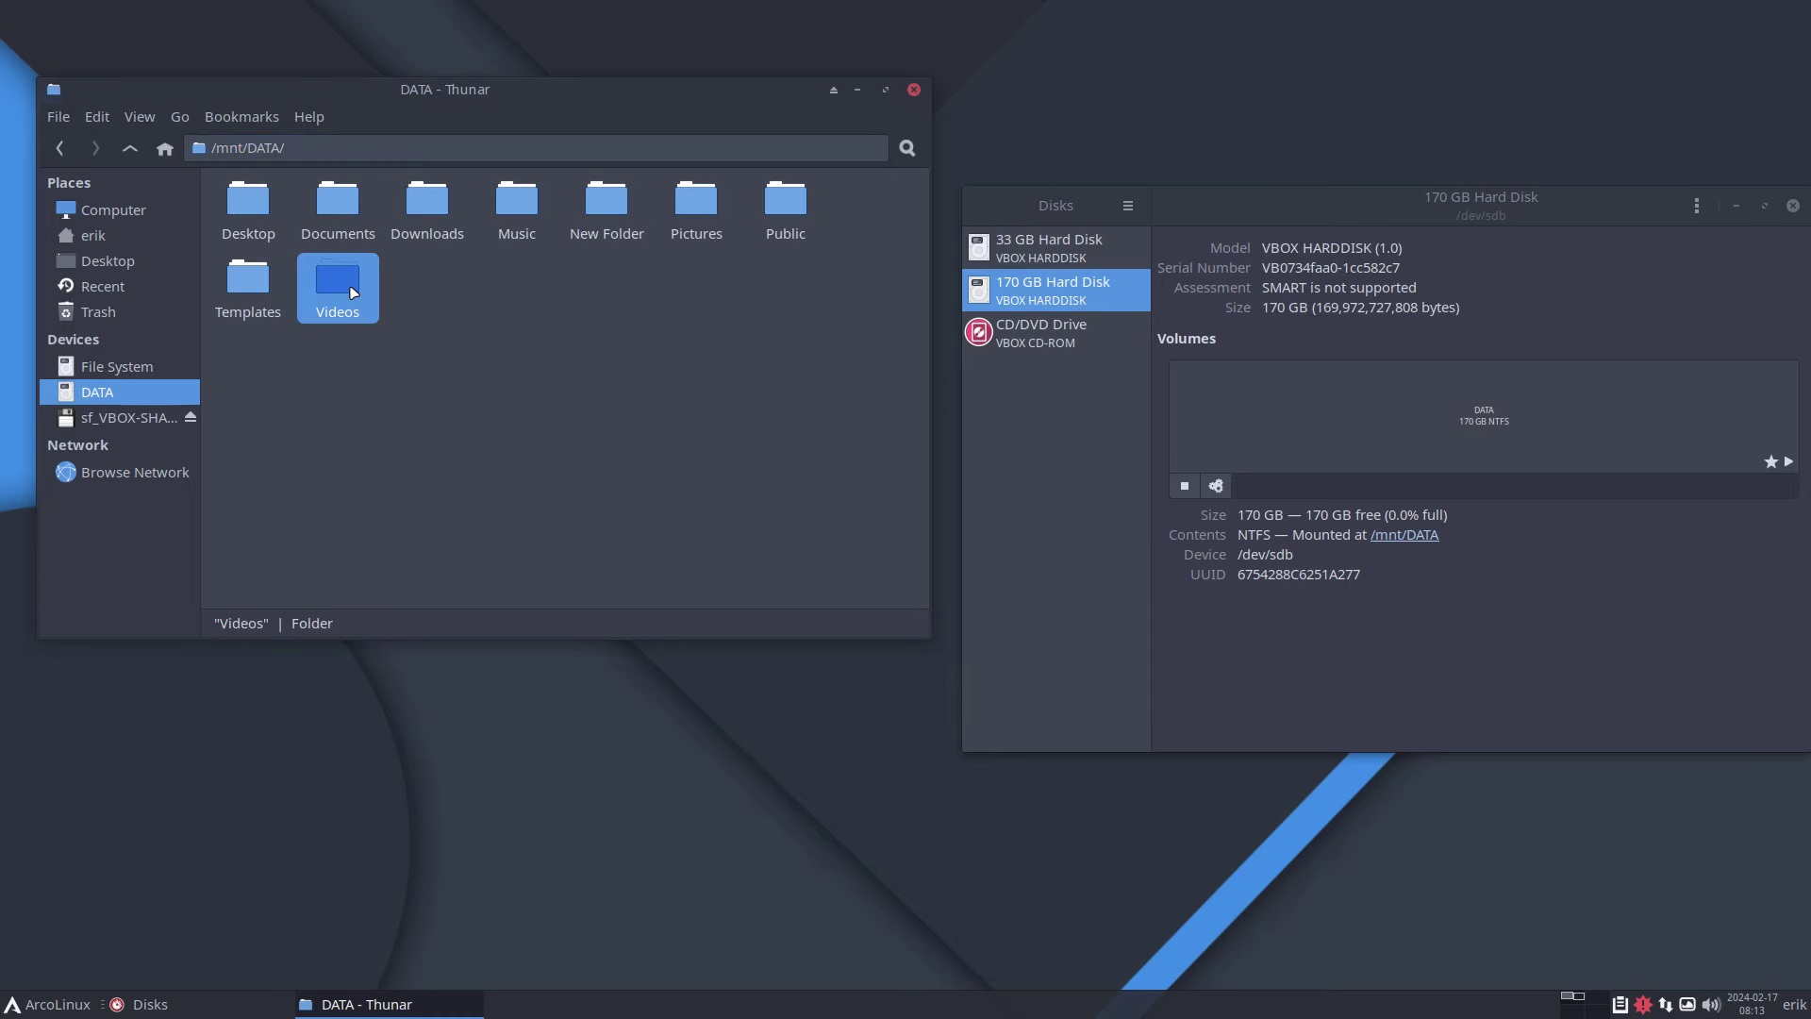
key("Delete")
left_click(920, 602)
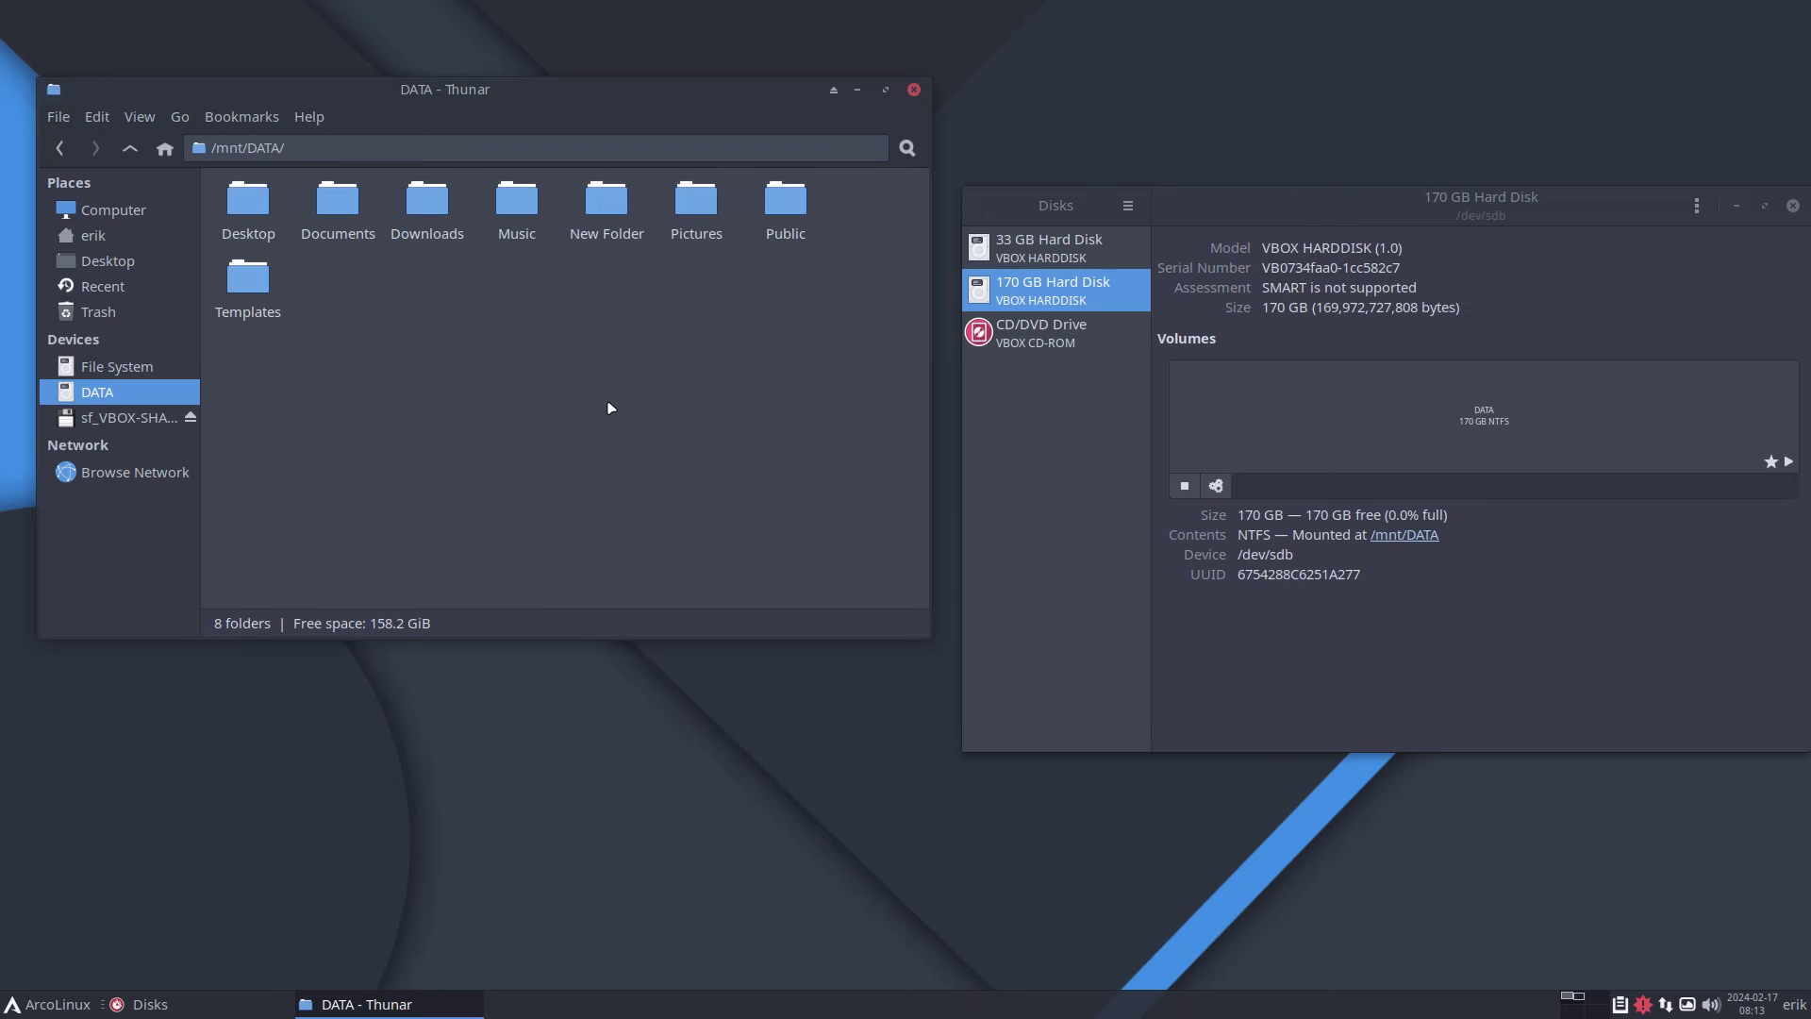
right_click(156, 391)
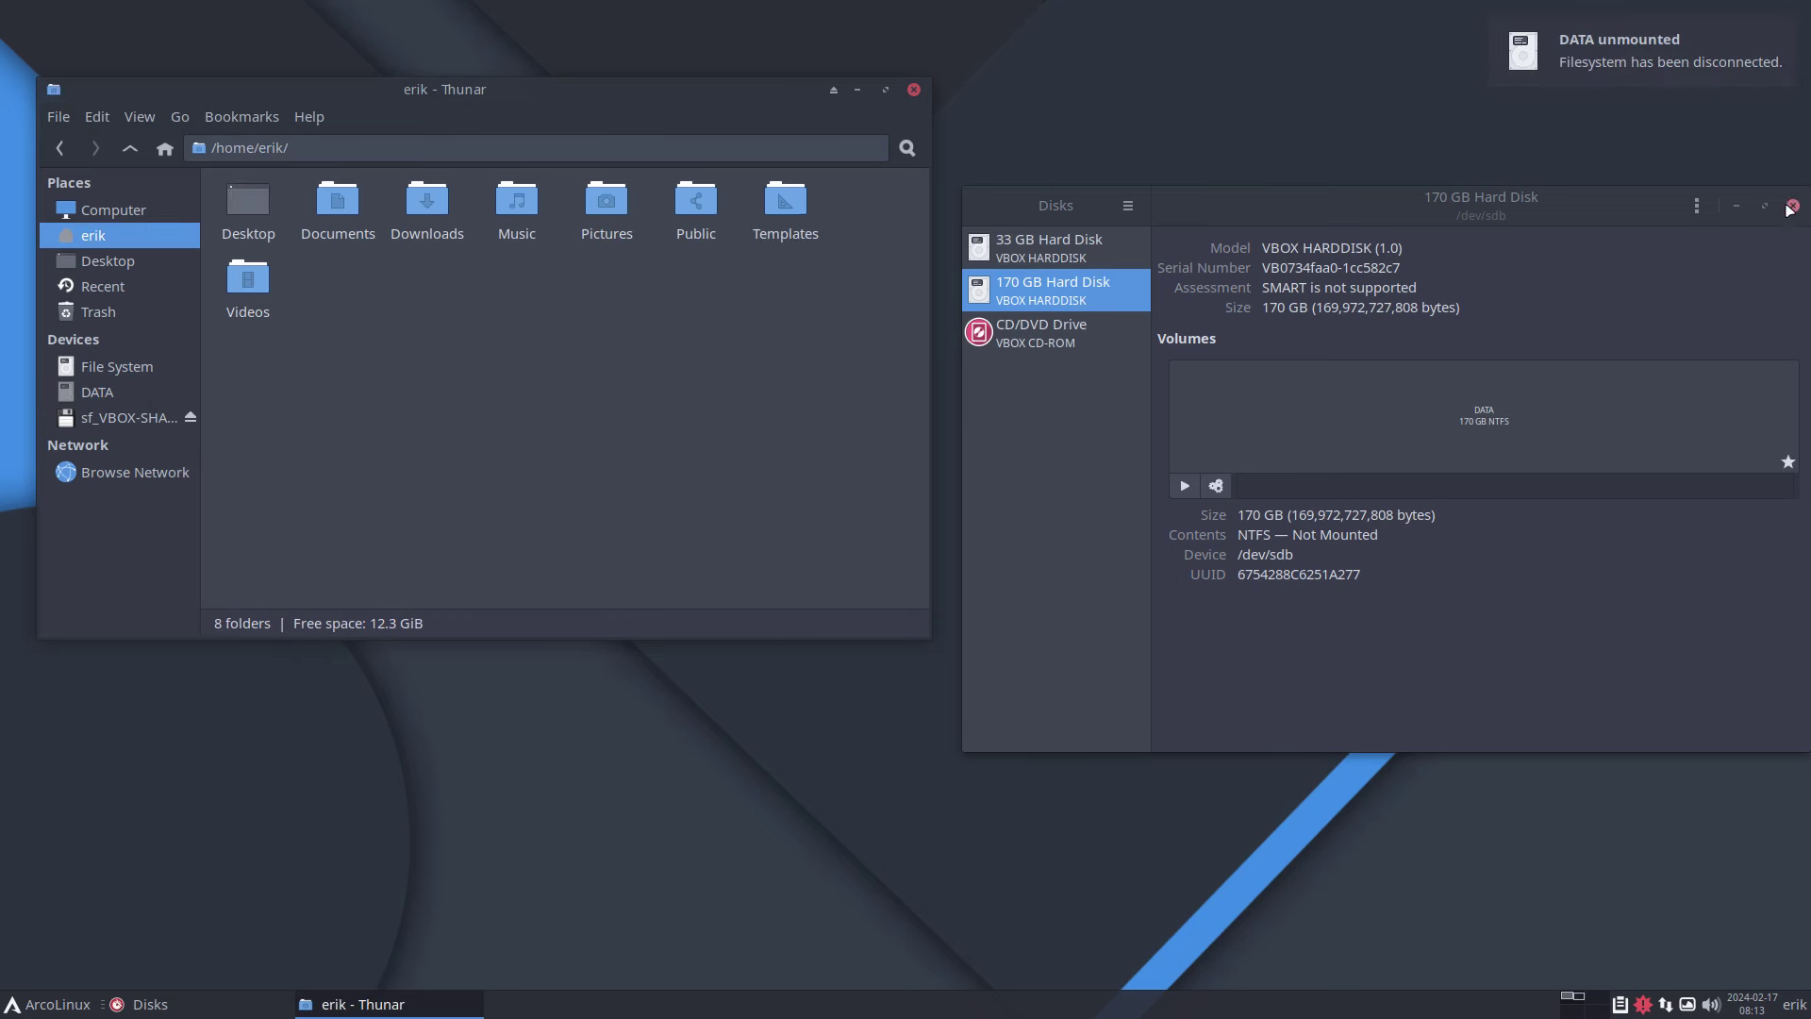
- Review the mount options of the 170 GB DATA partition, including the additional authorization setting, cancel them and close Disks
left_click(1217, 486)
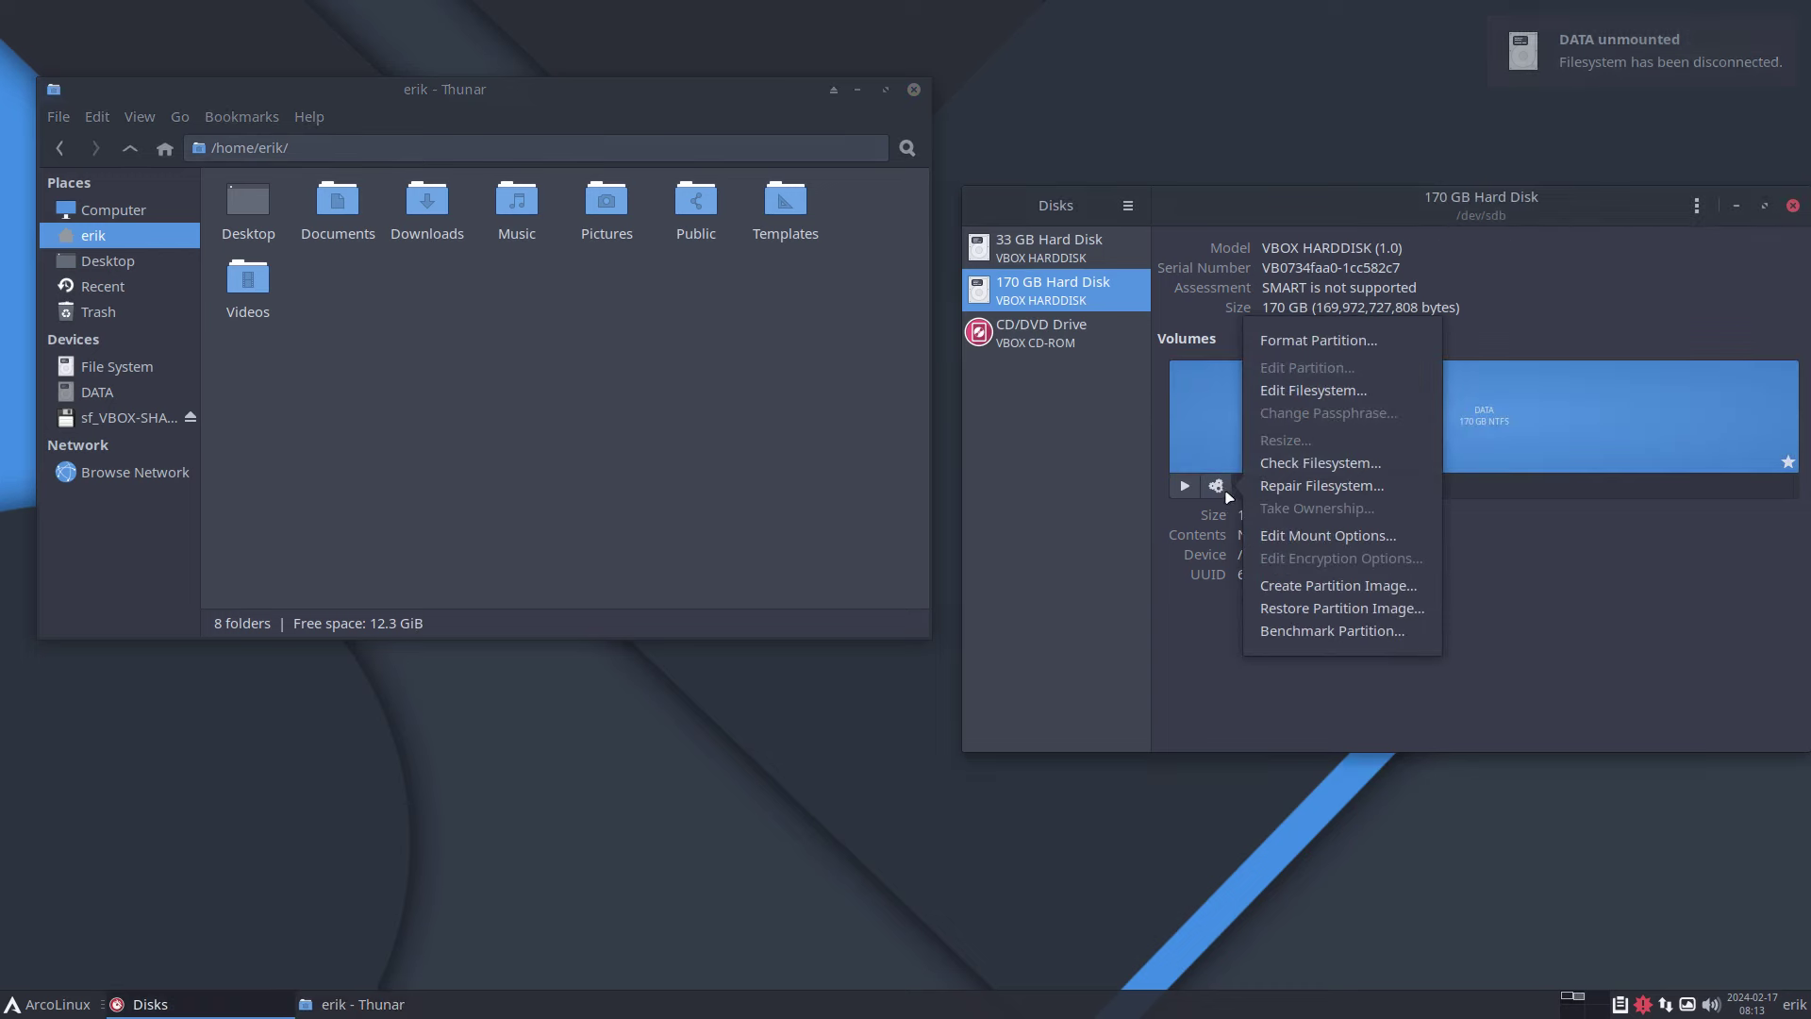
left_click(1348, 530)
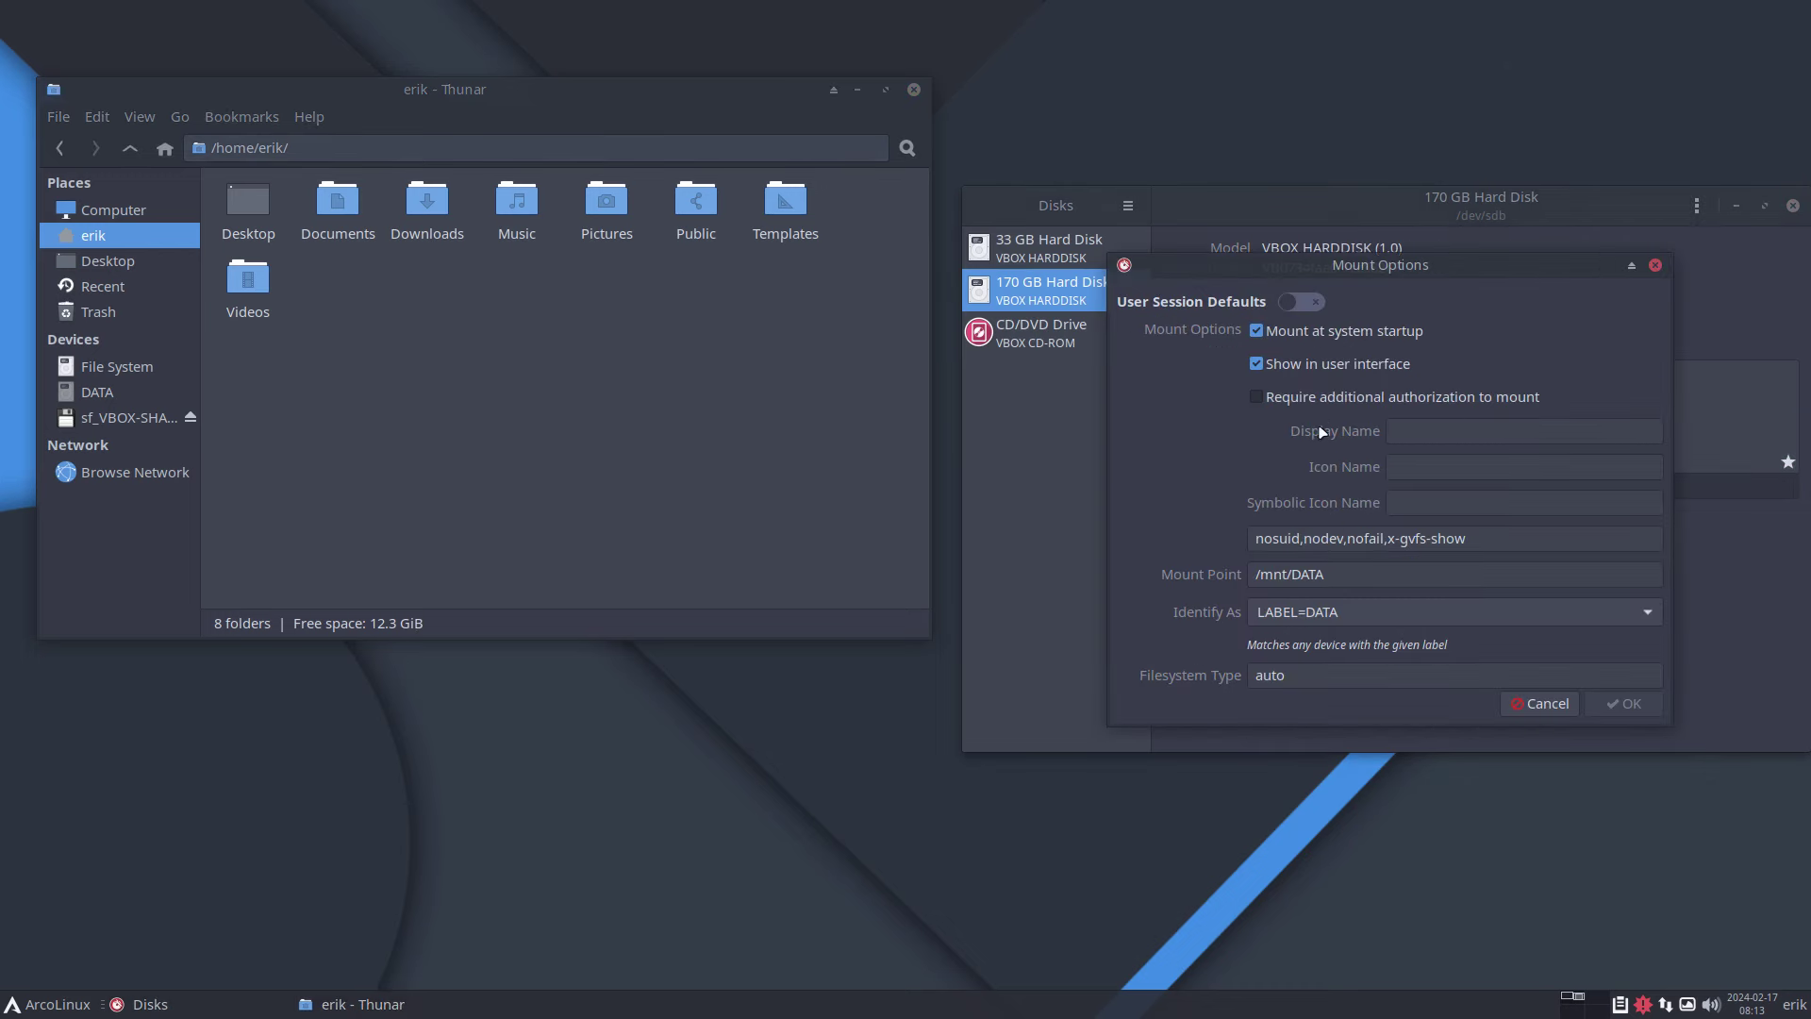
left_click(1335, 403)
left_click(1366, 400)
left_click(1540, 703)
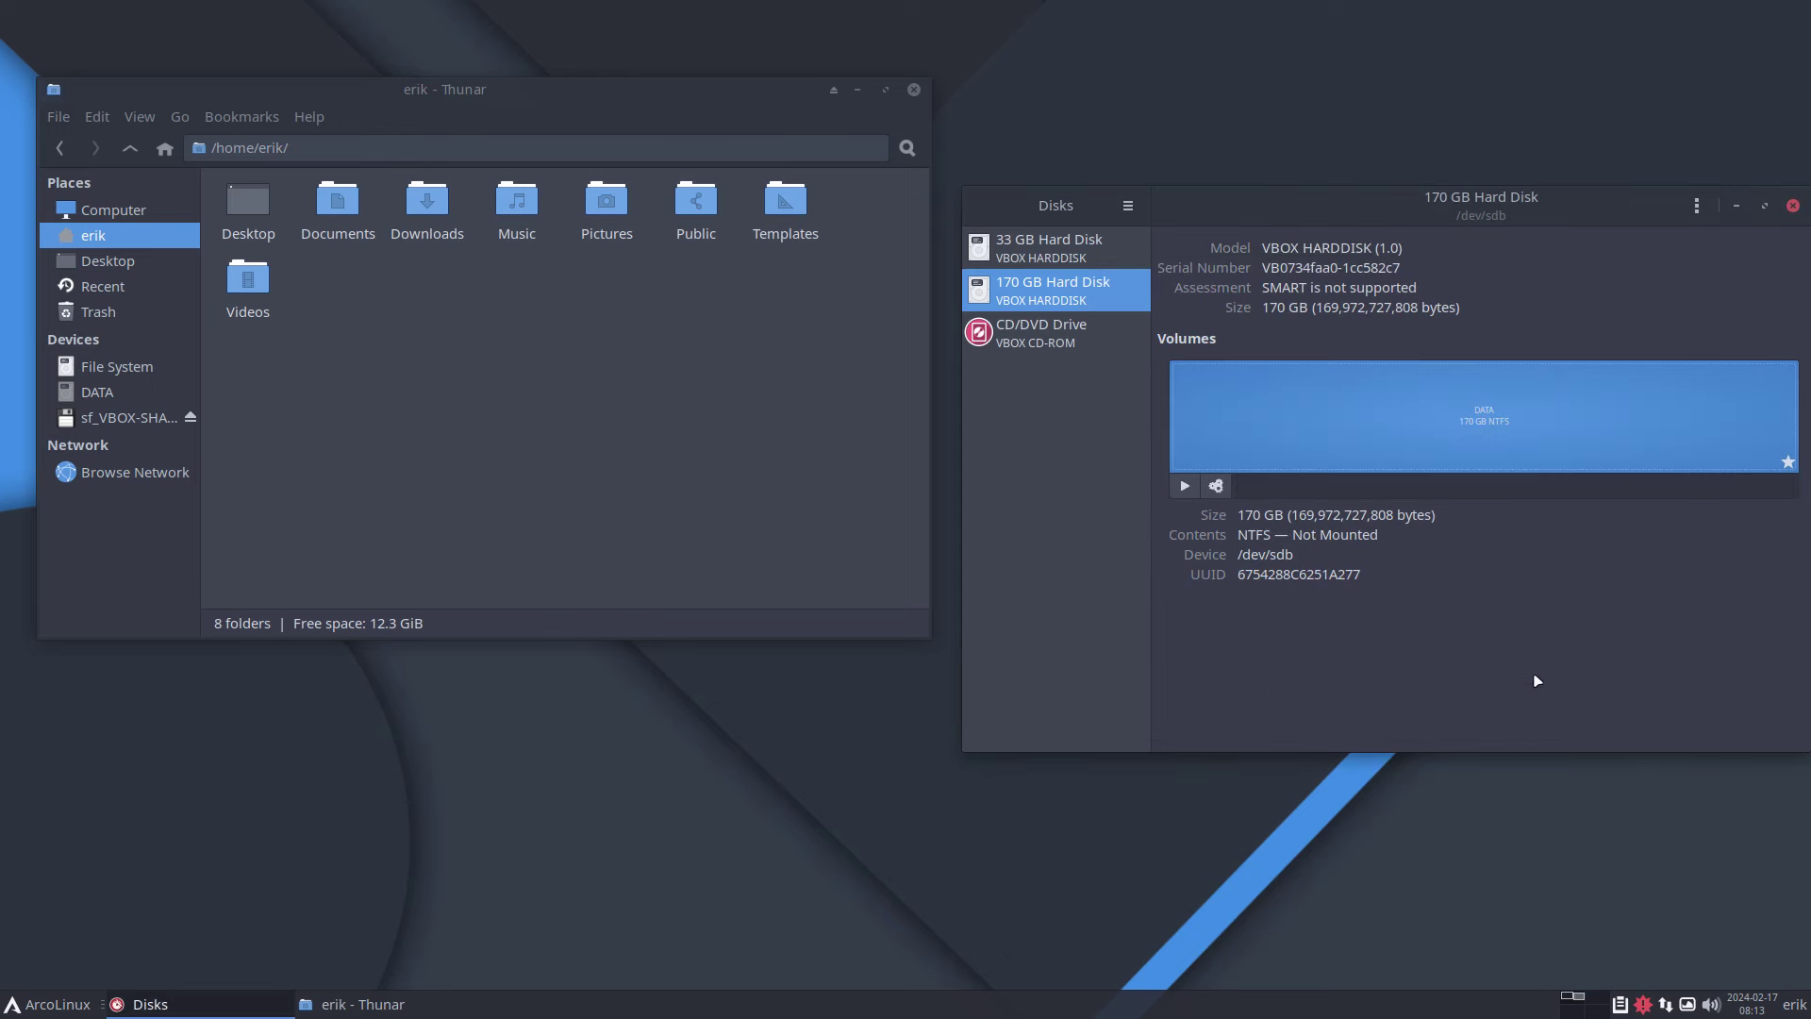
left_click(1792, 206)
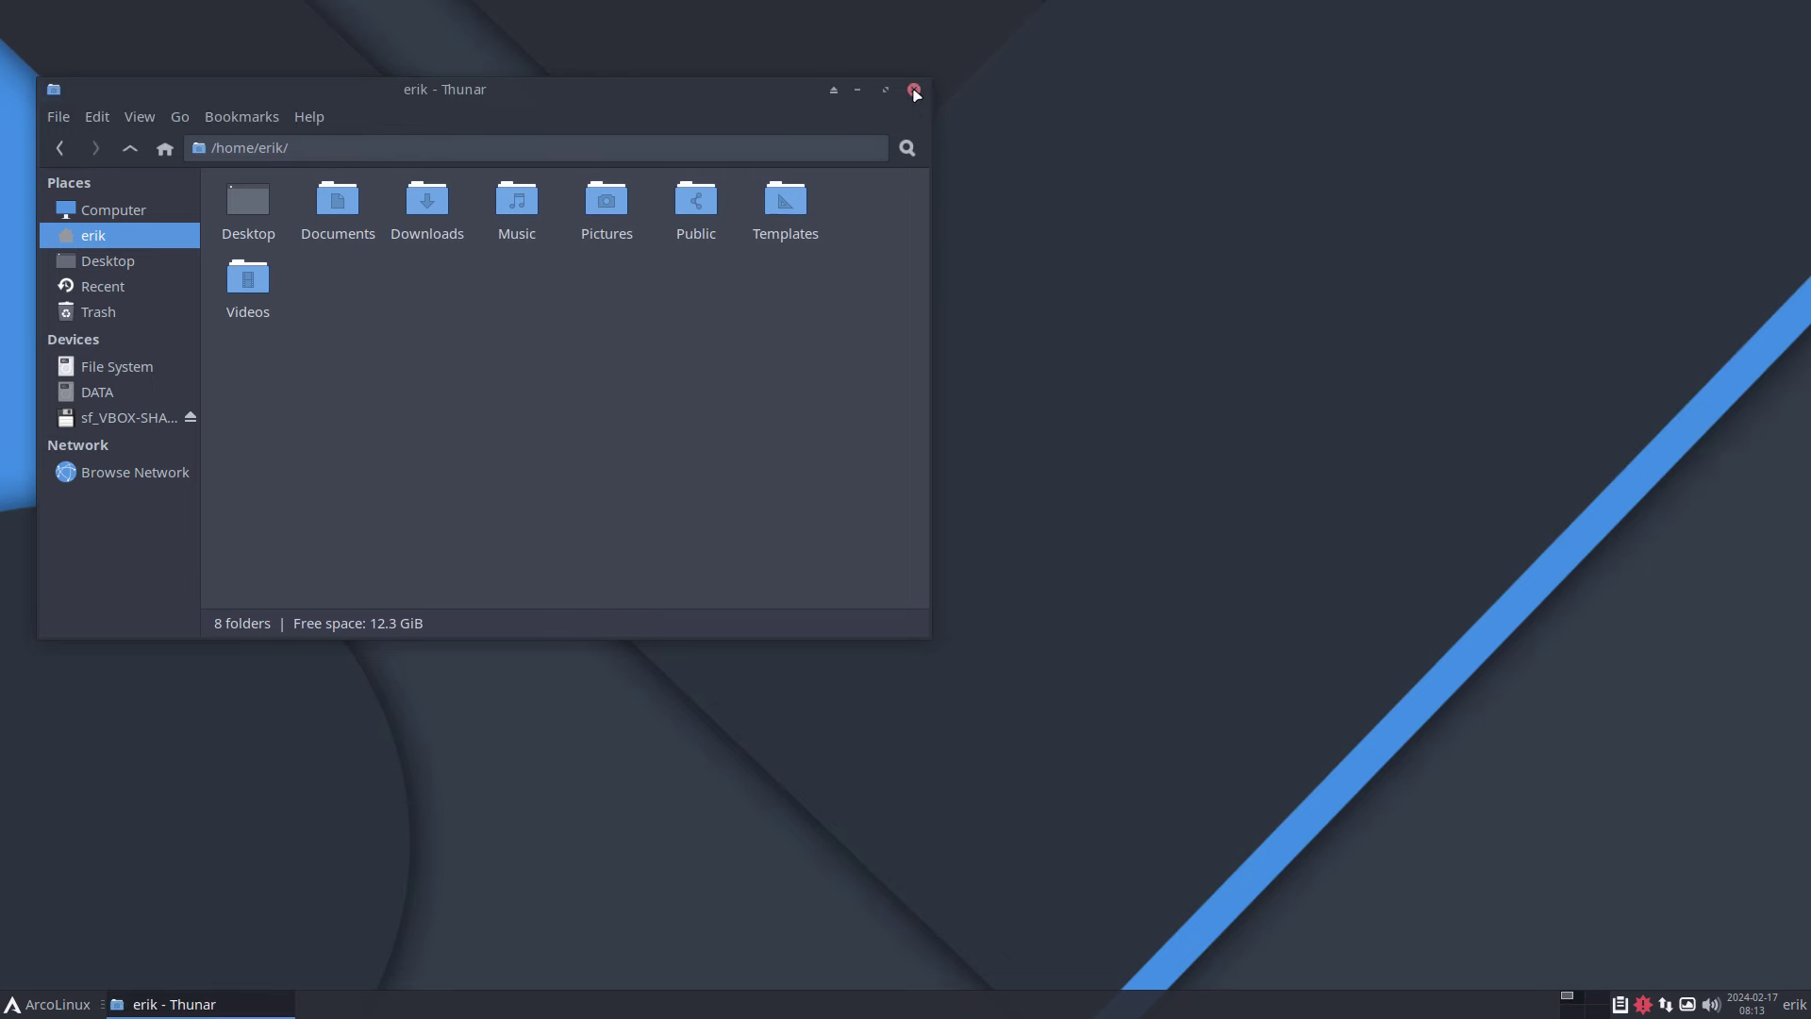